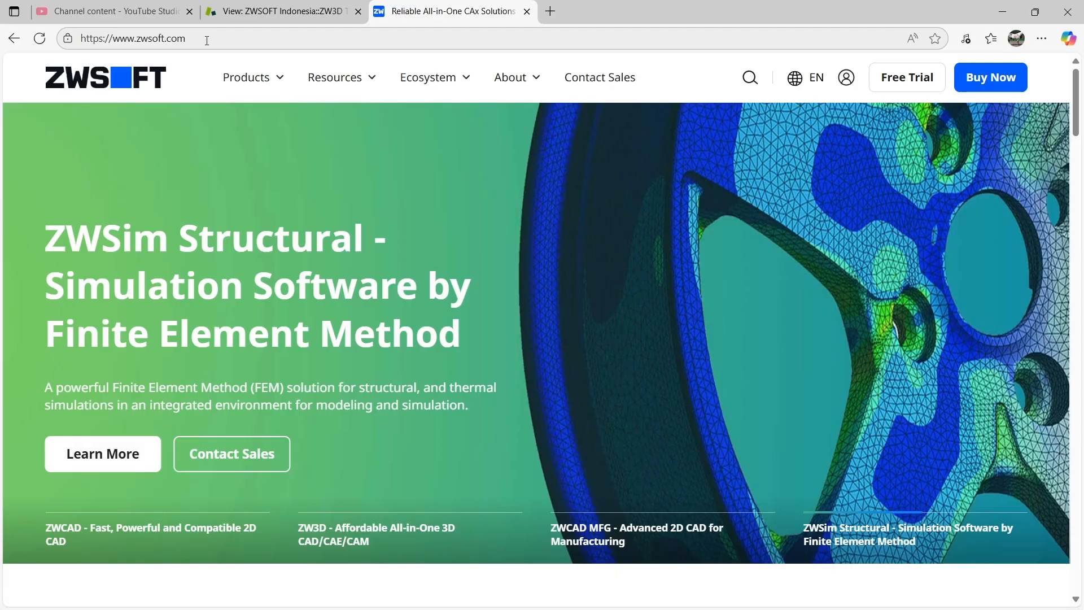
Go to the ZWCAD 30-day free trial download page and scroll to Network License Manager
{"action": "mouse_move", "coordinate": [270, 87]}
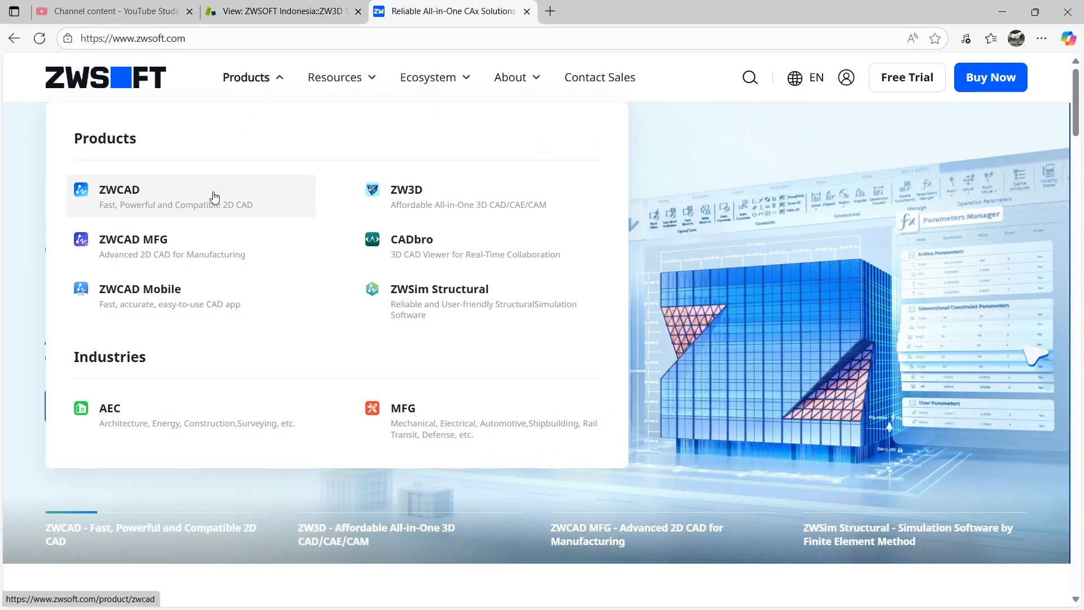
{"action": "left_click", "coordinate": [214, 196]}
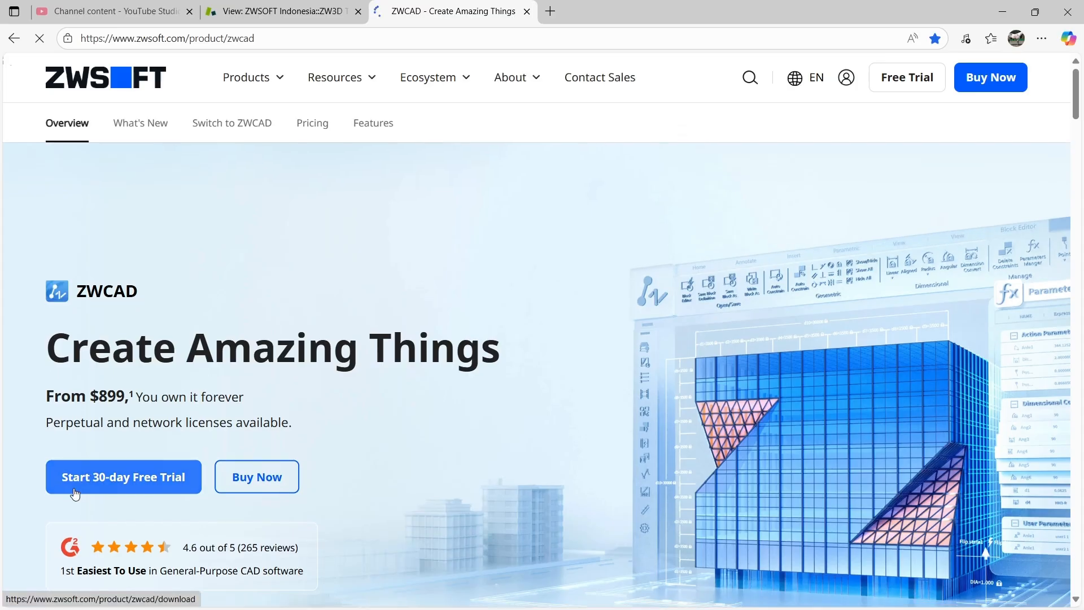
{"action": "left_click", "coordinate": [75, 495]}
{"action": "scroll", "coordinate": [225, 418], "scroll_direction": "down", "scroll_amount": 5}
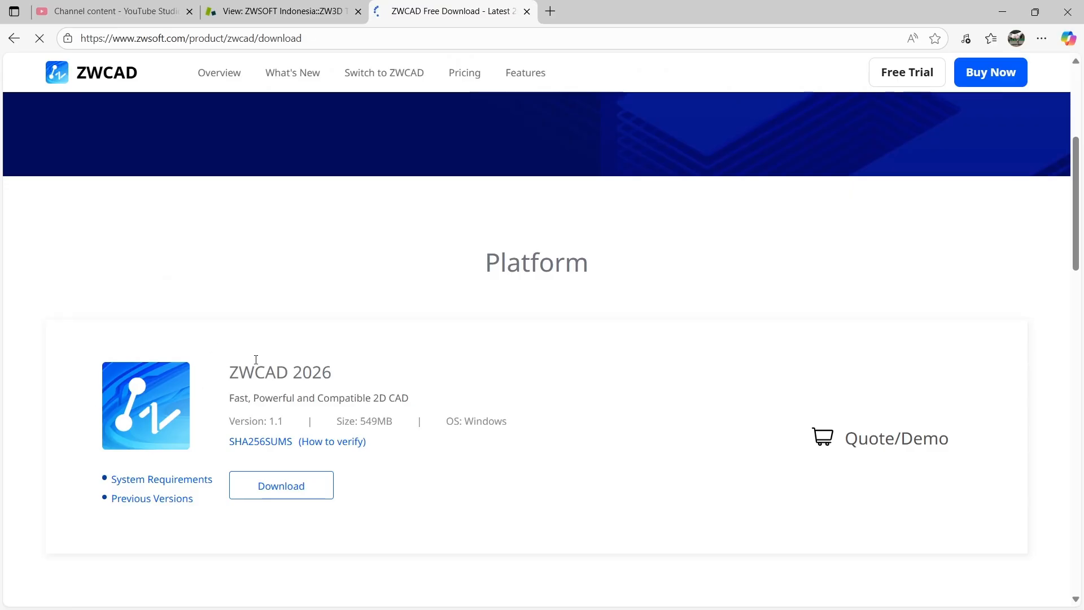
{"action": "scroll", "coordinate": [229, 358], "scroll_direction": "down", "scroll_amount": 3}
{"action": "scroll", "coordinate": [231, 316], "scroll_direction": "down", "scroll_amount": 5}
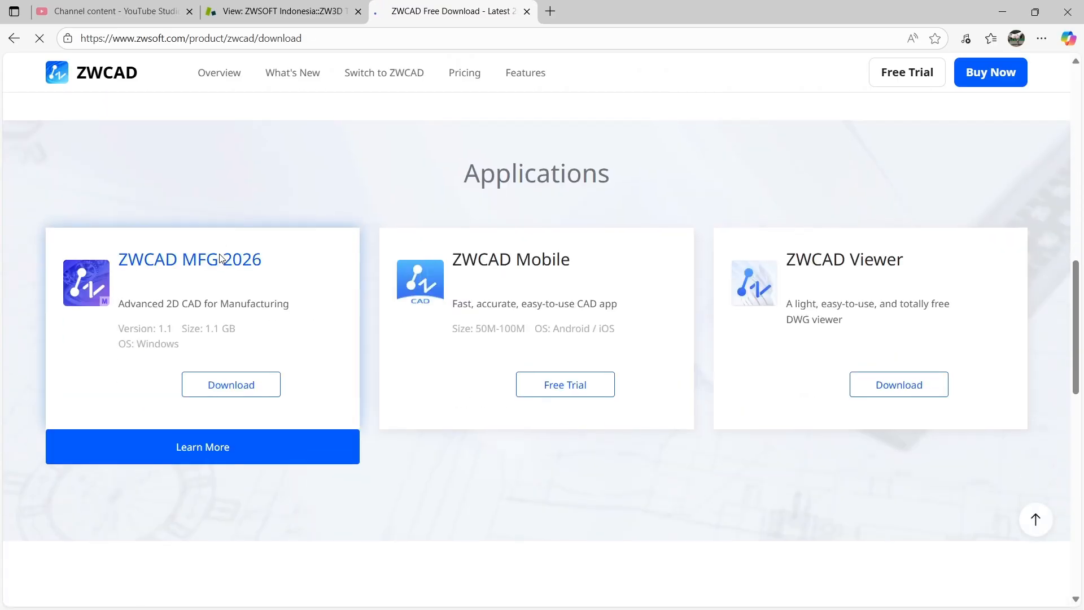
{"action": "scroll", "coordinate": [223, 265], "scroll_direction": "down", "scroll_amount": 9}
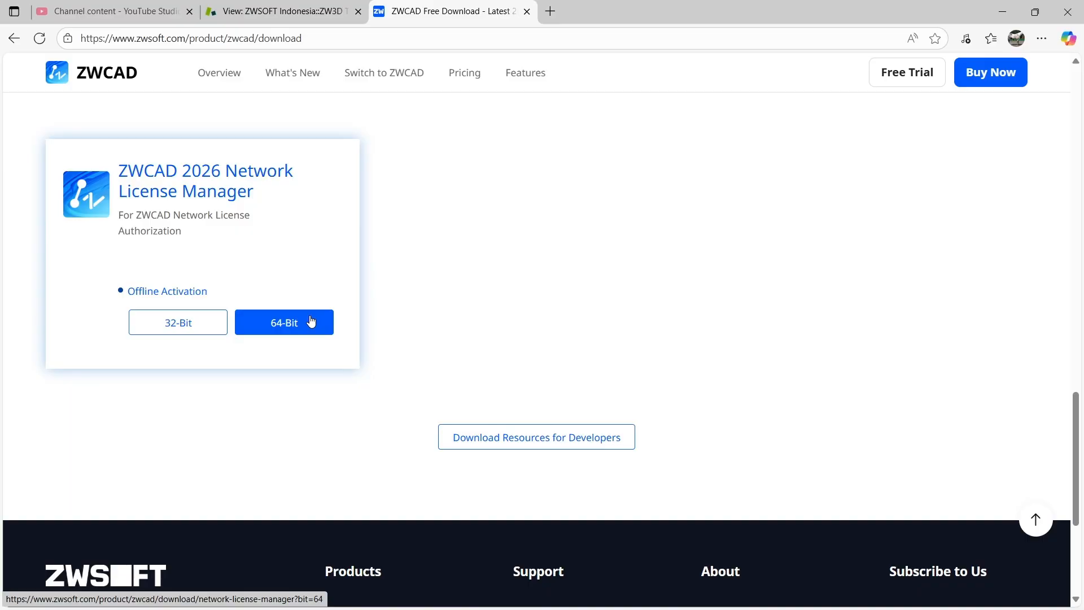
Download the 64-bit license manager installer and reveal it in the Downloads folder
{"action": "left_click", "coordinate": [293, 326]}
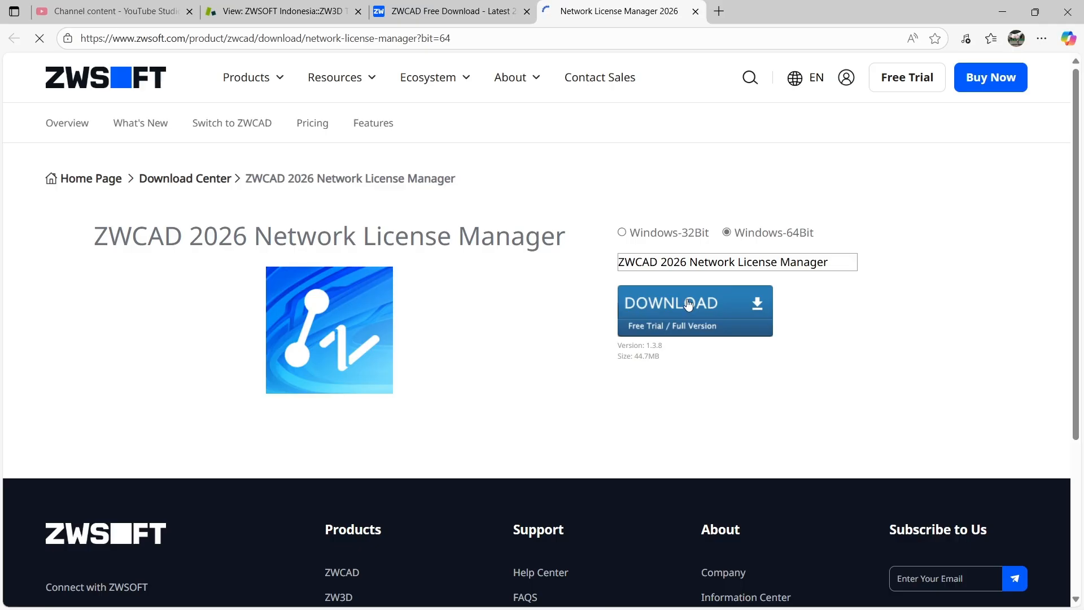
{"action": "left_click", "coordinate": [726, 334]}
{"action": "left_click", "coordinate": [932, 134]}
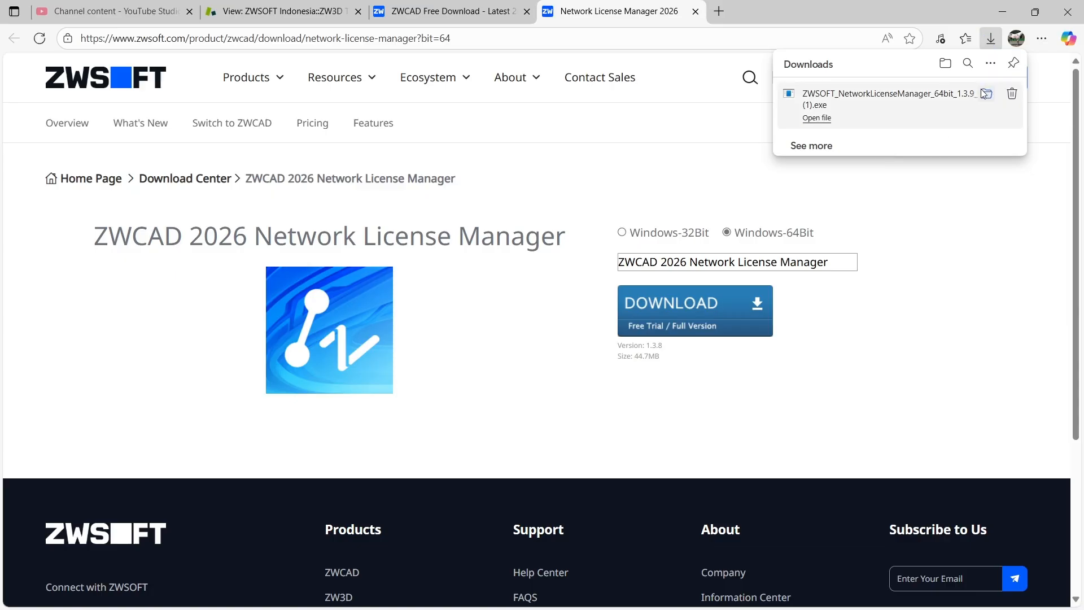
{"action": "left_click", "coordinate": [983, 93]}
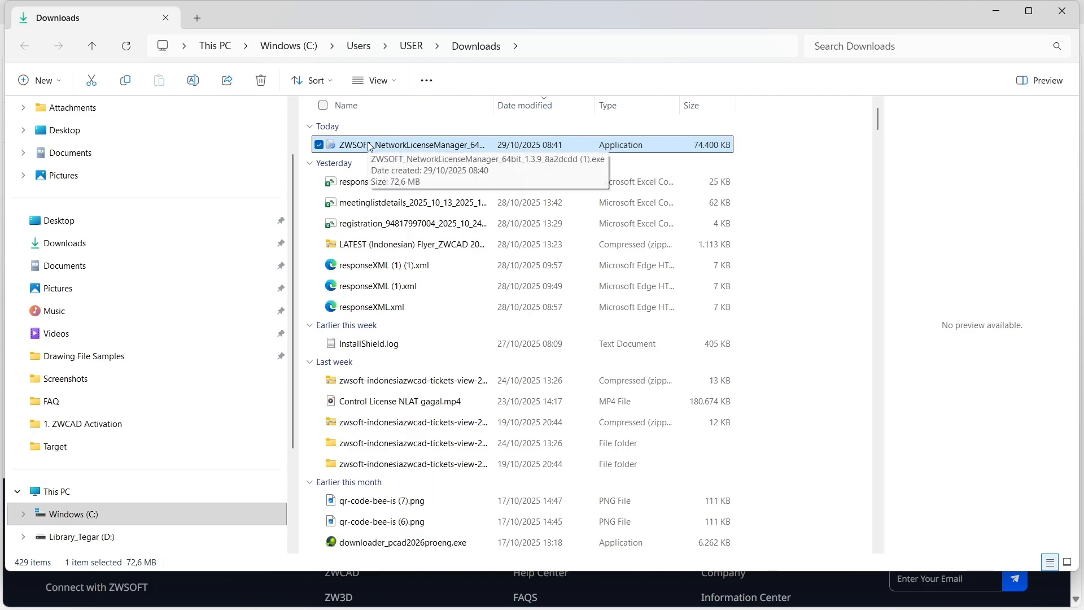
Run the ZWSOFT installer as administrator and approve the UAC prompt
{"action": "right_click", "coordinate": [369, 145]}
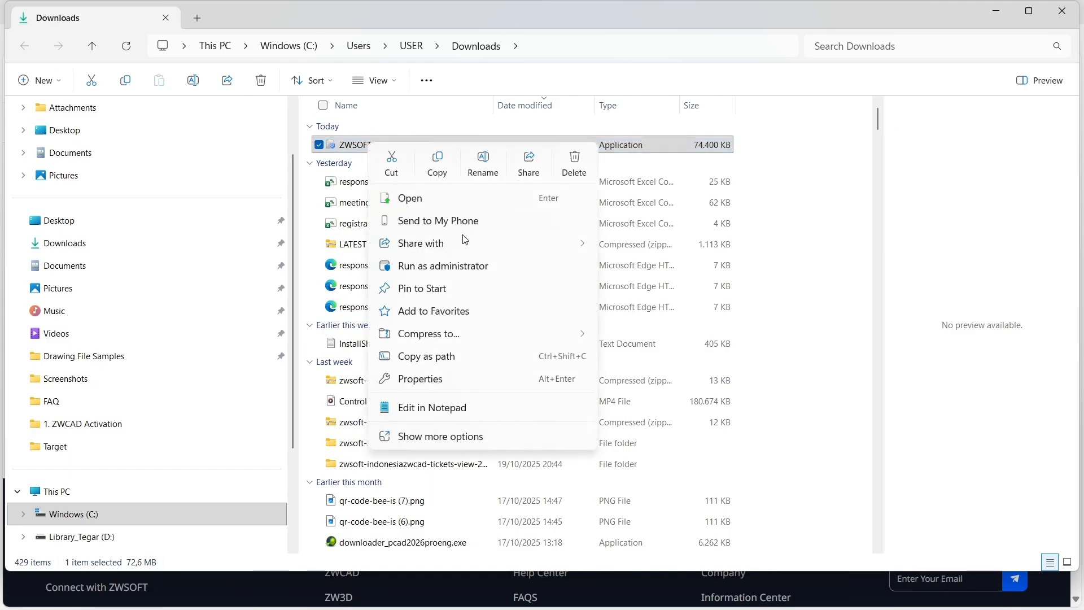
{"action": "left_click", "coordinate": [472, 266]}
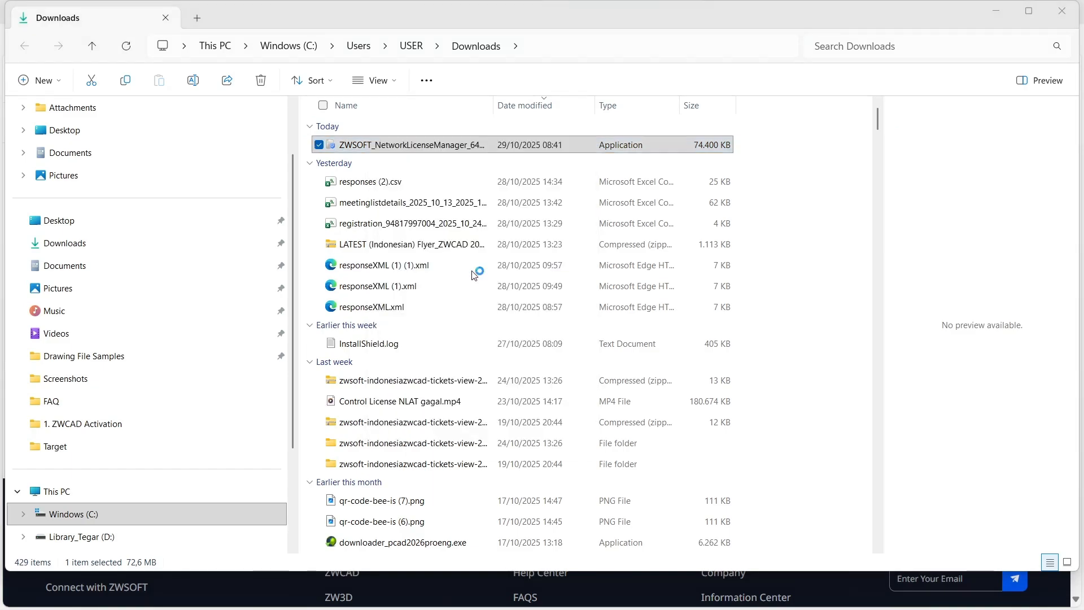
{"action": "left_click", "coordinate": [457, 415]}
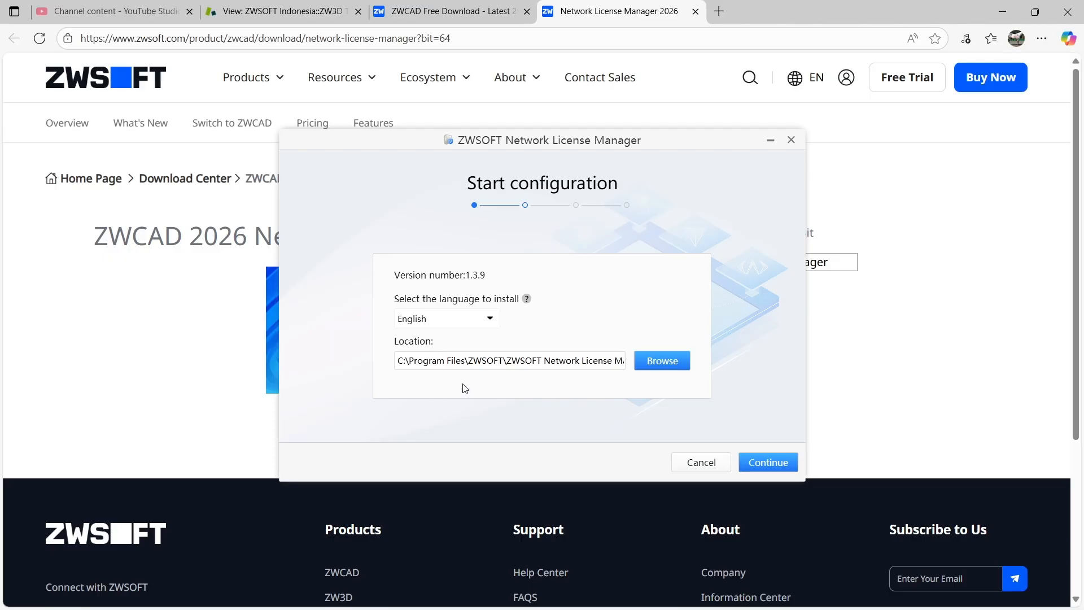
Keep English as the install language, accept the license agreement, and install to the default location
{"action": "left_click", "coordinate": [483, 322]}
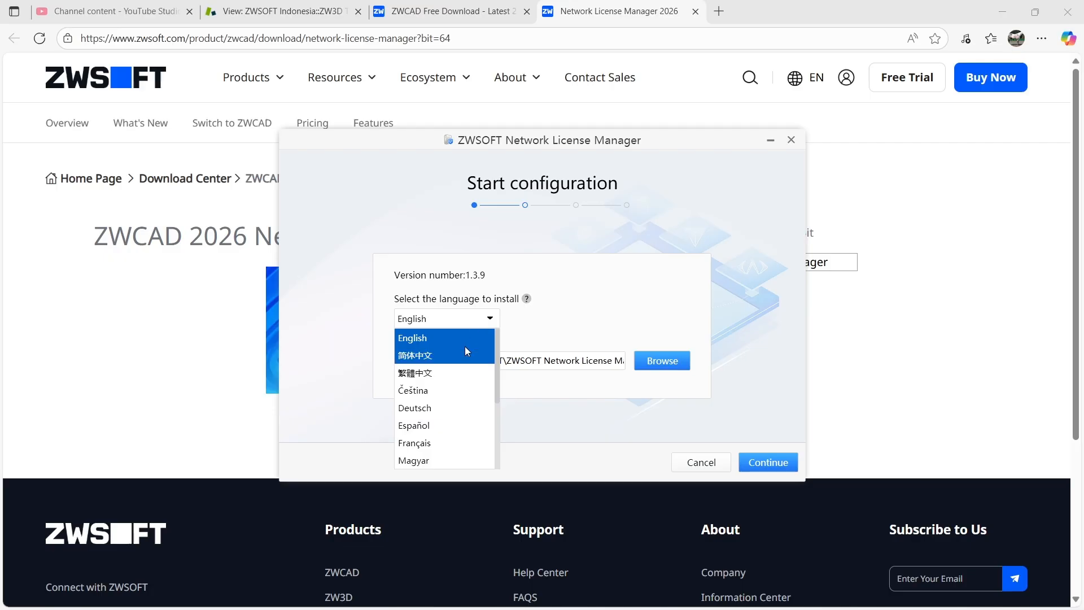
{"action": "scroll", "coordinate": [466, 353], "scroll_direction": "down", "scroll_amount": 3}
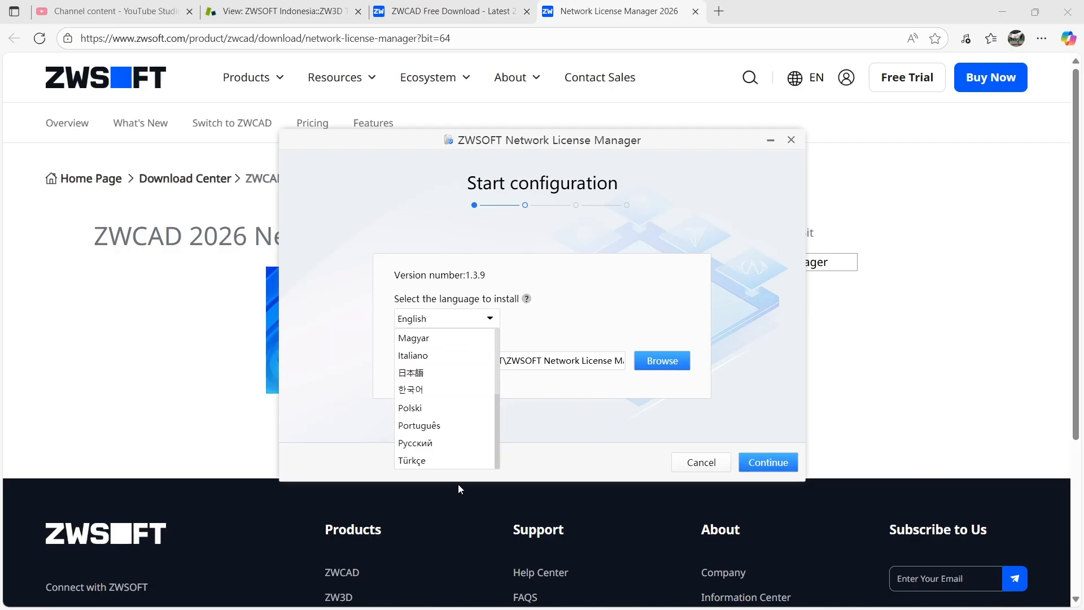
{"action": "scroll", "coordinate": [446, 465], "scroll_direction": "up", "scroll_amount": 3}
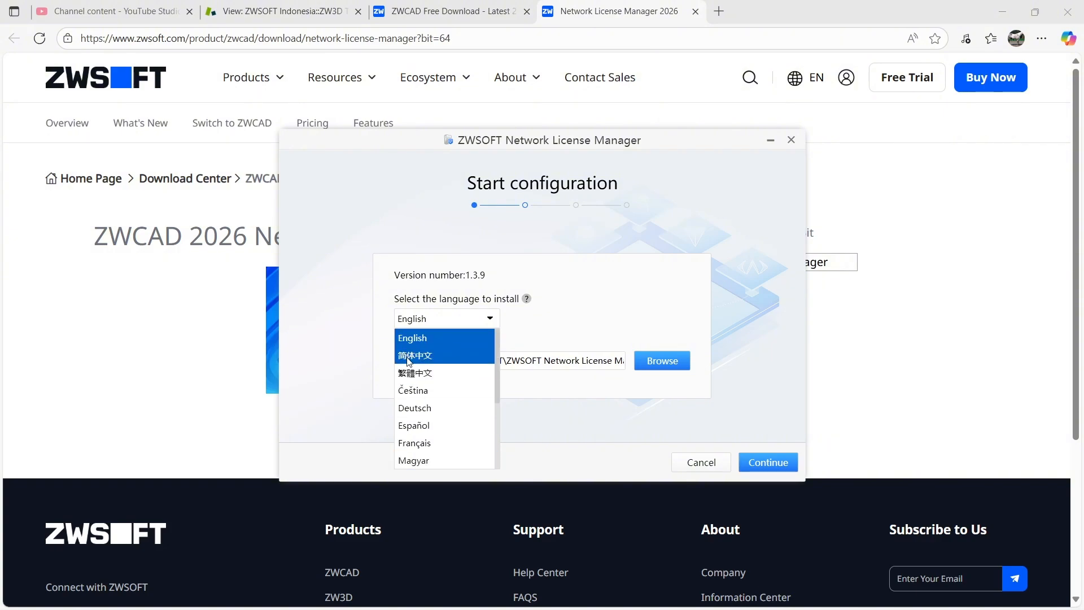
{"action": "left_click", "coordinate": [677, 302]}
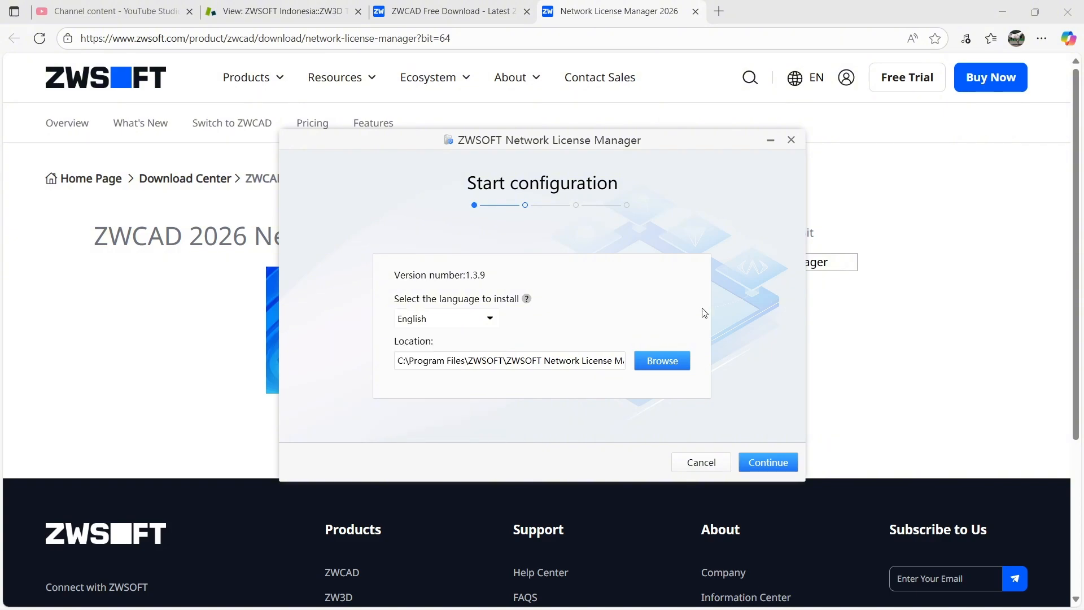
{"action": "left_click", "coordinate": [757, 462]}
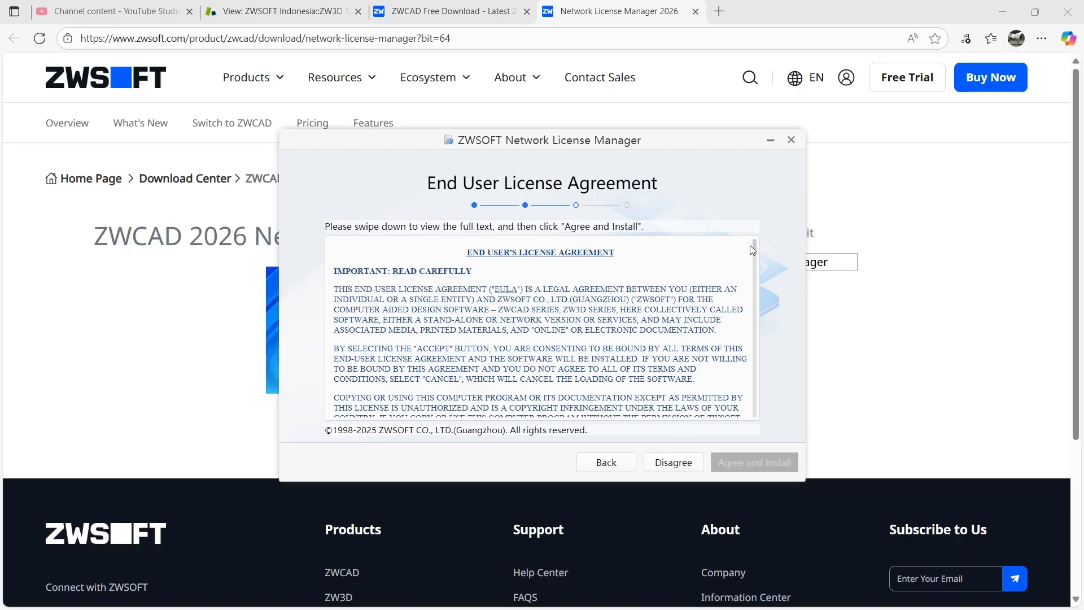
{"action": "left_click_drag", "start_coordinate": [750, 249], "coordinate": [759, 420]}
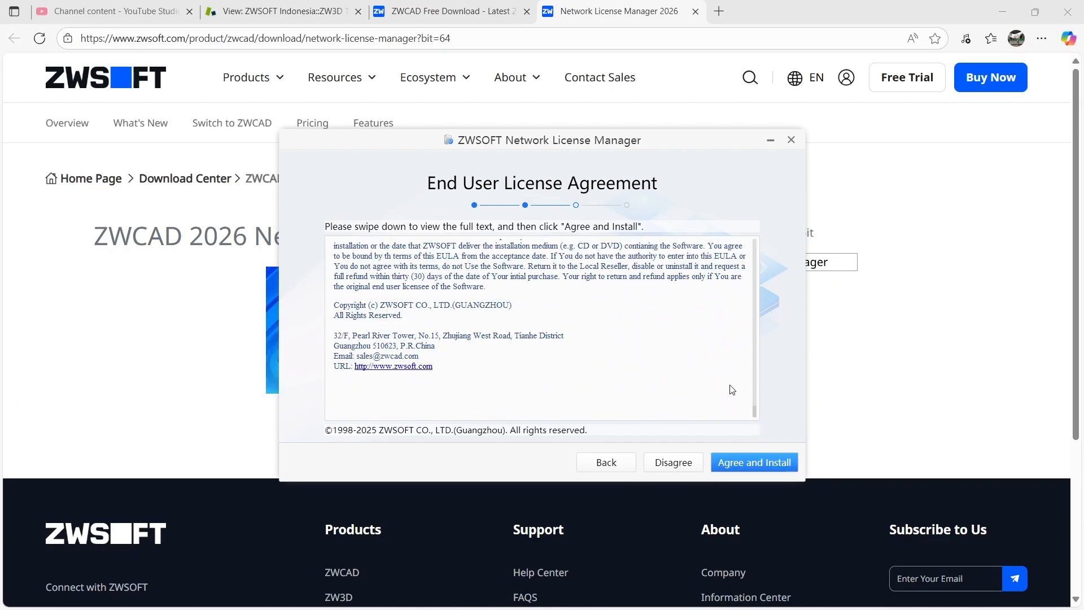
{"action": "left_click", "coordinate": [748, 465]}
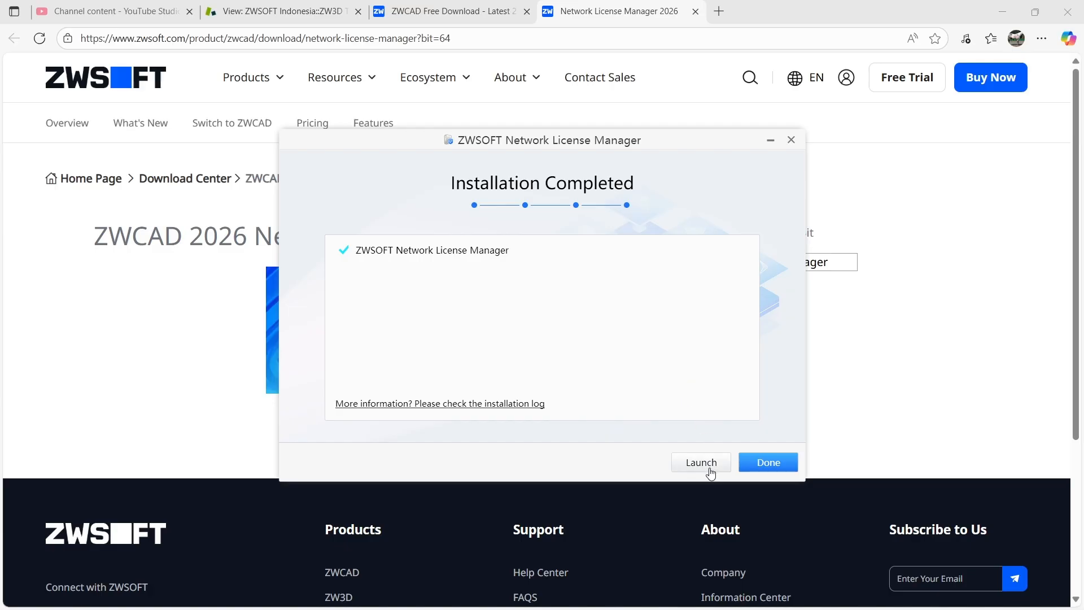
Launch the license manager and choose Activate License from the empty All Licenses view
{"action": "left_click", "coordinate": [692, 471]}
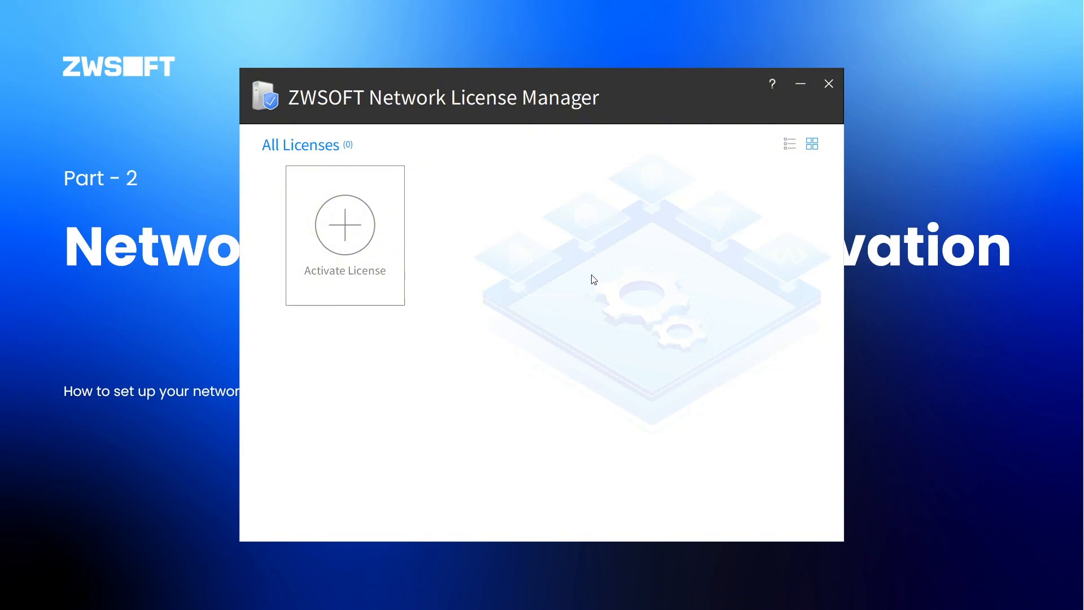
{"action": "left_click", "coordinate": [345, 221]}
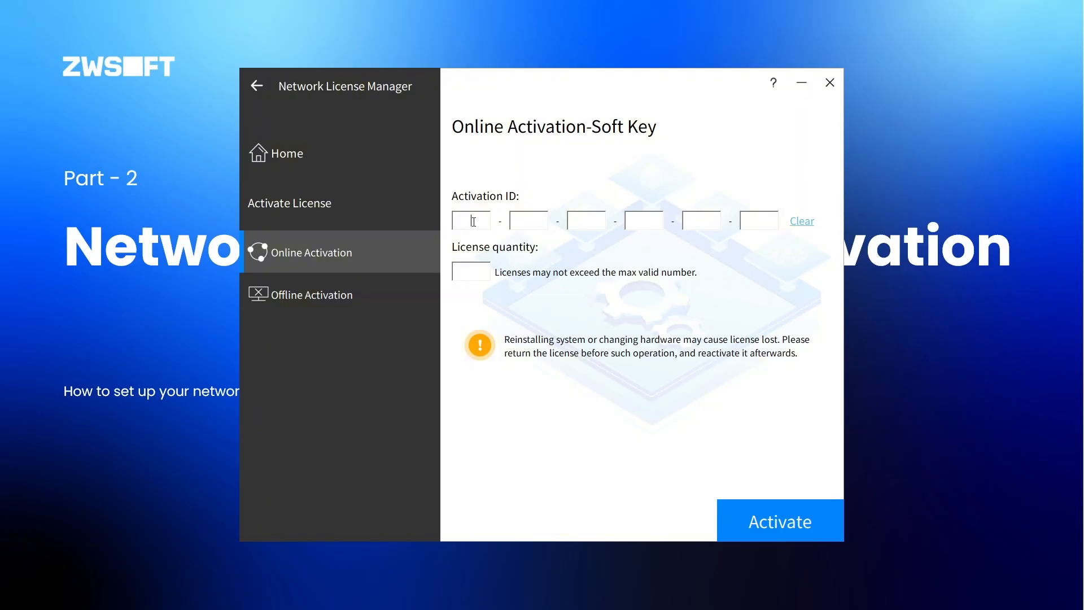
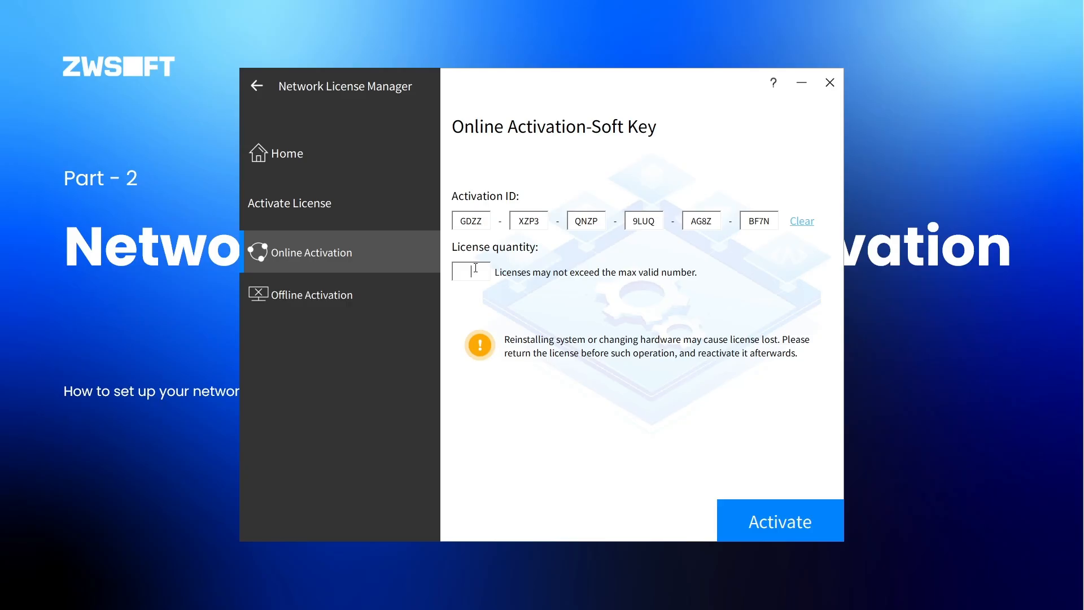
Paste the activation ID, correct the license quantity to 1, and activate ZWCAD 2026 Professional online
{"action": "key", "text": "BackSpace"}
{"action": "left_click", "coordinate": [774, 518]}
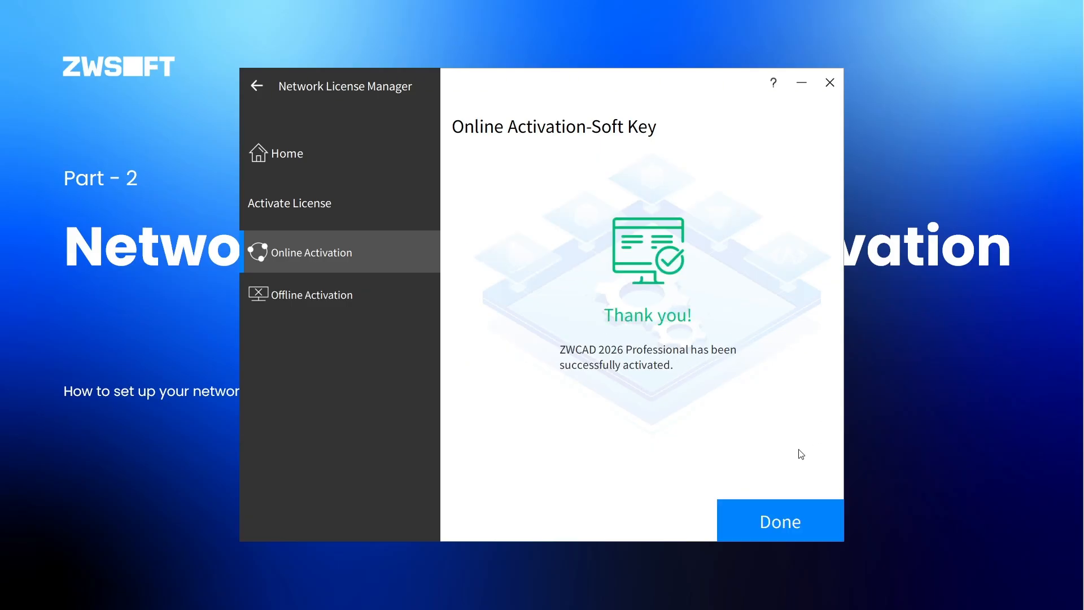
Activate another ZWCAD 2026 Professional license with the pasted activation ID and return to the license list
{"action": "left_click", "coordinate": [734, 526]}
{"action": "left_click", "coordinate": [344, 219]}
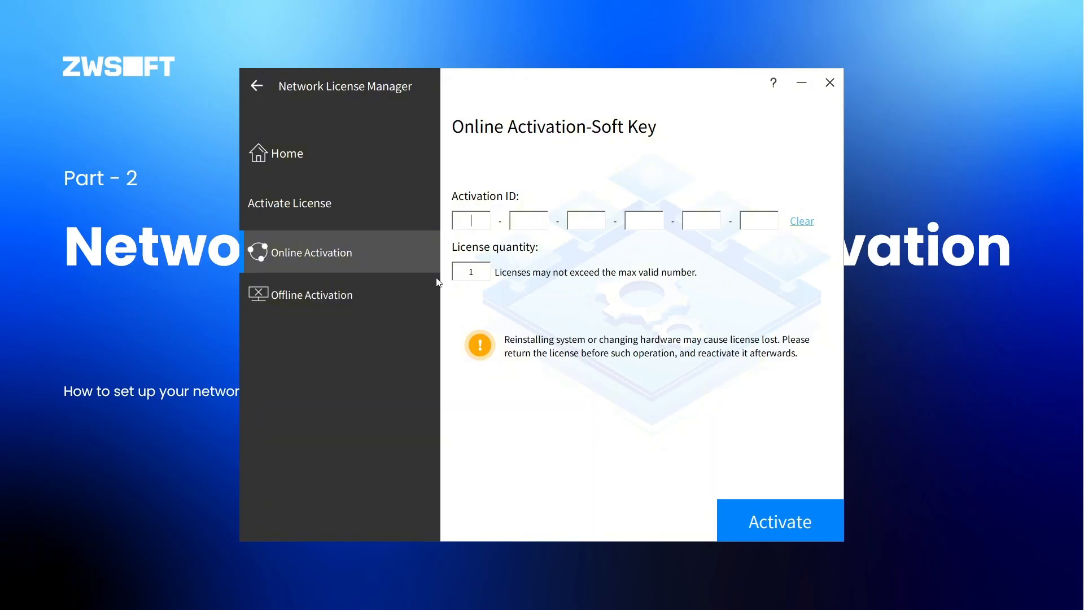
{"action": "left_click", "coordinate": [473, 215]}
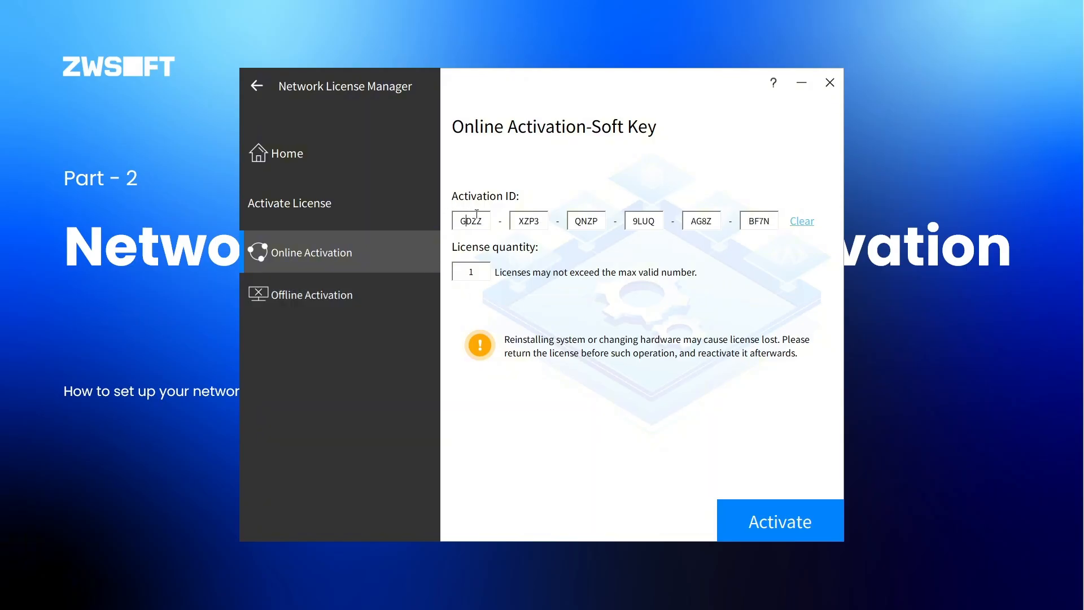
{"action": "left_click", "coordinate": [769, 501]}
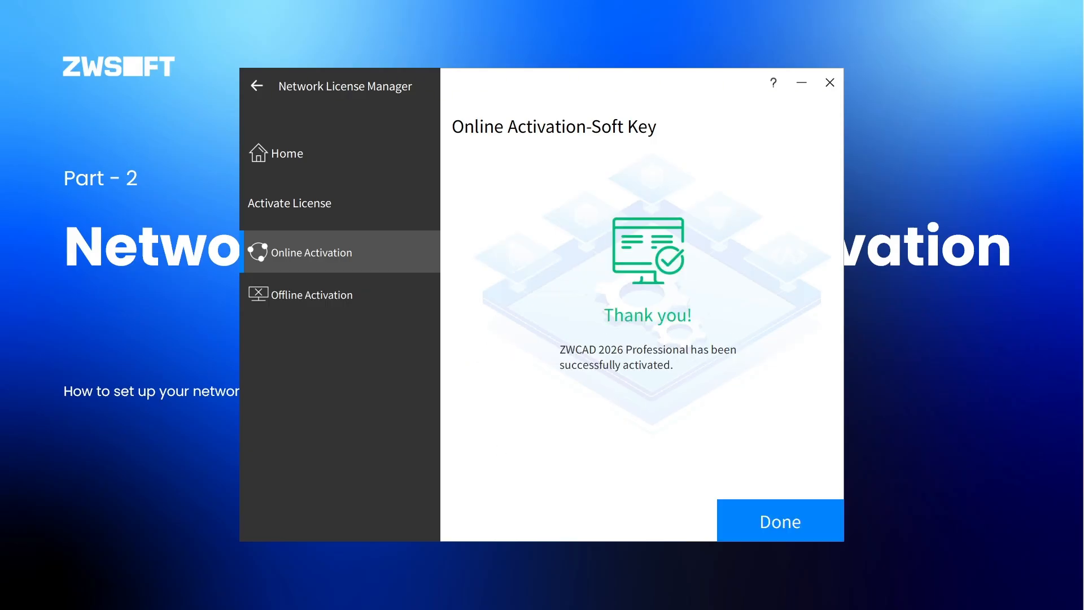
{"action": "left_click", "coordinate": [760, 535]}
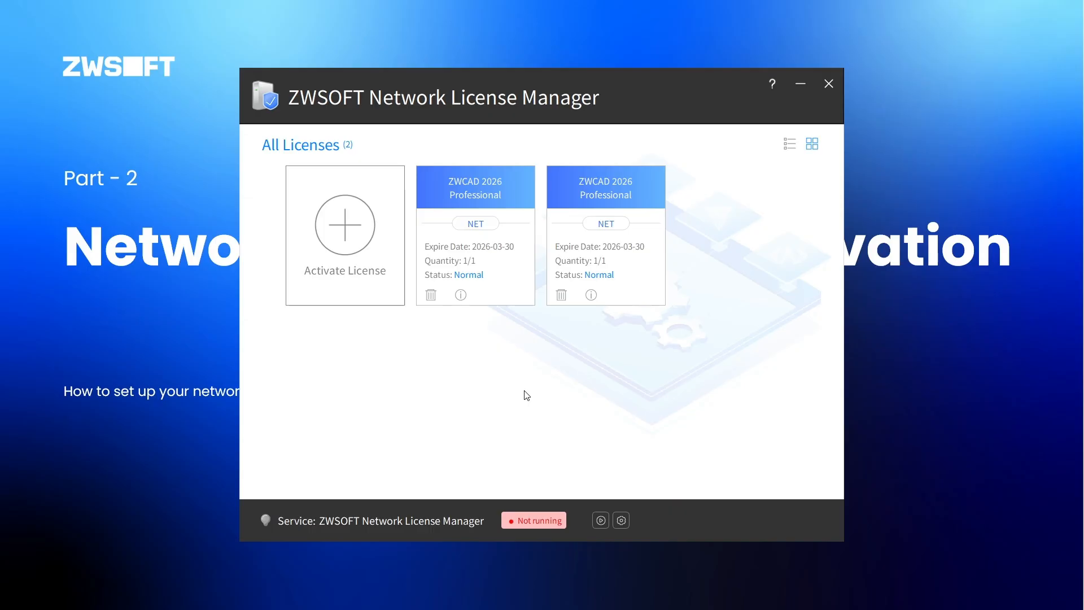
Return the second license card online via its trash icon and close the Return Completed page
{"action": "left_click", "coordinate": [561, 295]}
{"action": "left_click", "coordinate": [786, 519]}
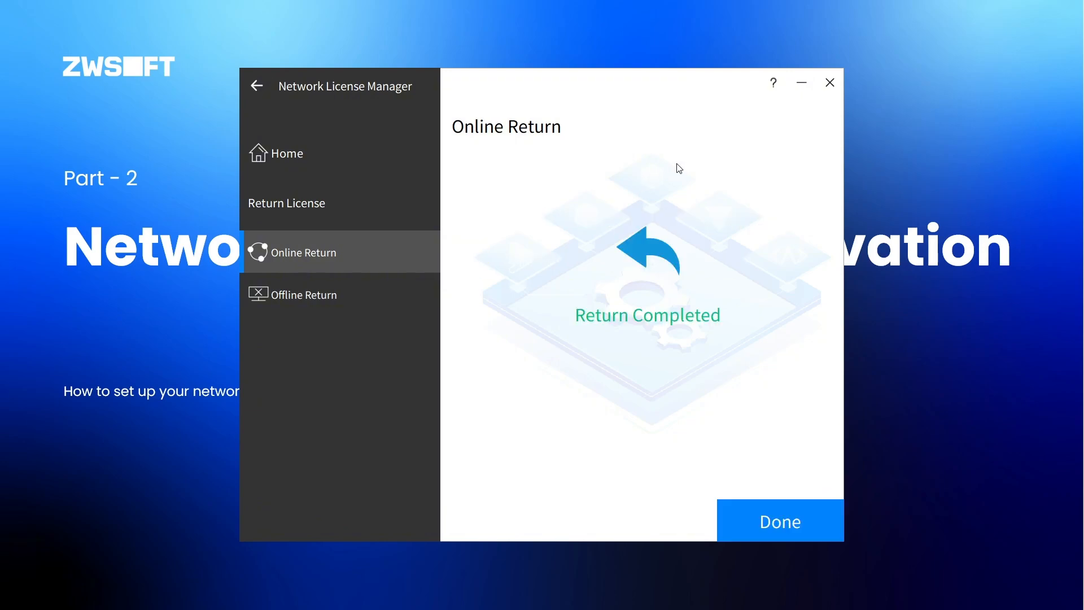
{"action": "left_click", "coordinate": [764, 513]}
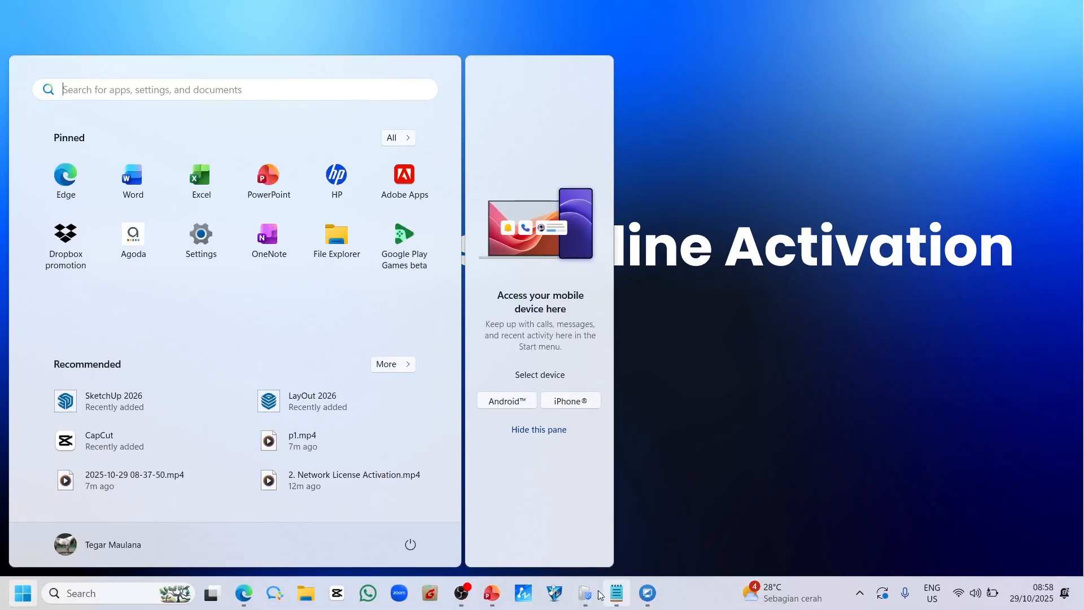
Launch the license manager, choose Activate License, and switch to Offline Activation
{"action": "left_click", "coordinate": [587, 599]}
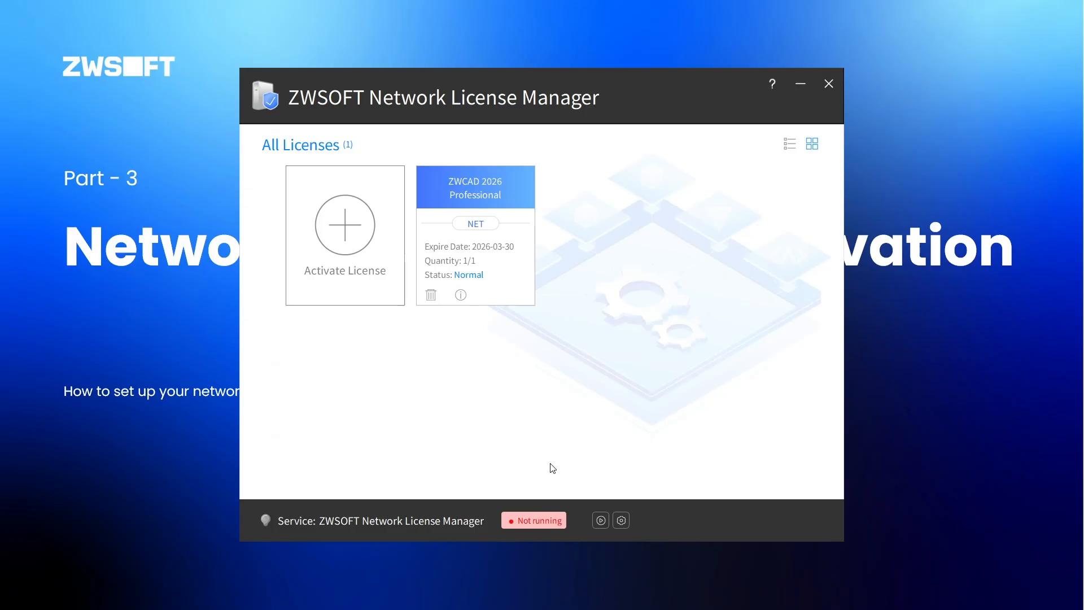
{"action": "left_click", "coordinate": [335, 242]}
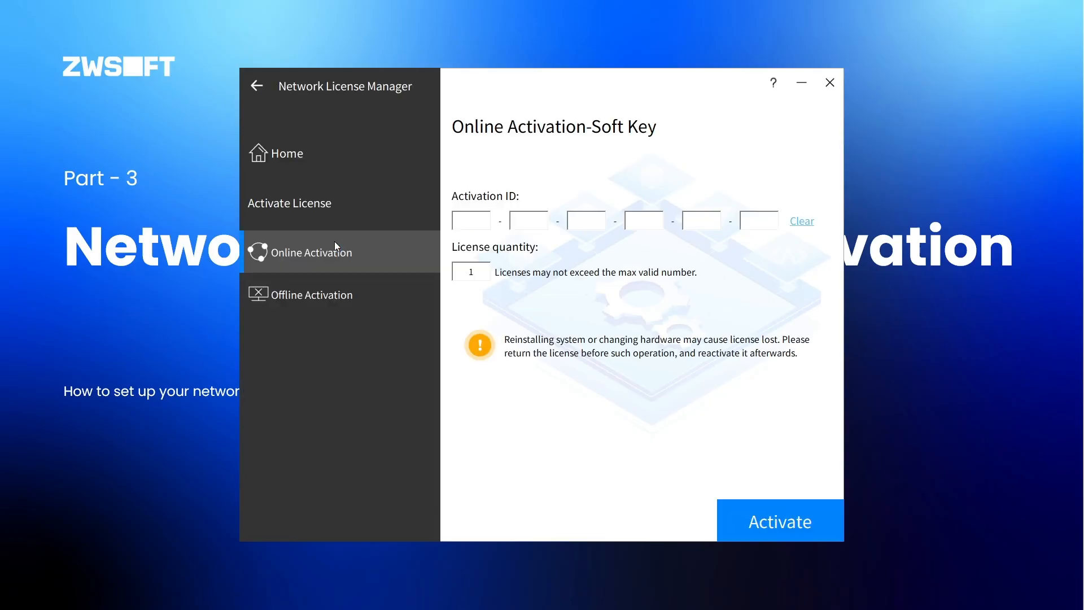
{"action": "left_click", "coordinate": [345, 298]}
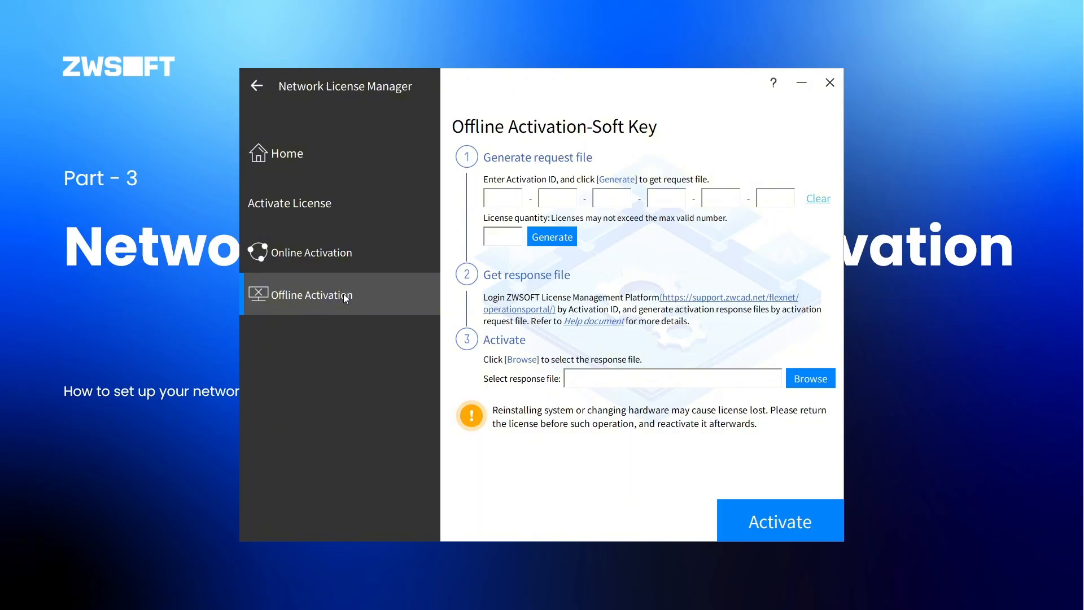
Paste the activation ID and enter 1 as the license quantity
{"action": "left_click", "coordinate": [503, 198]}
{"action": "left_click", "coordinate": [512, 237]}
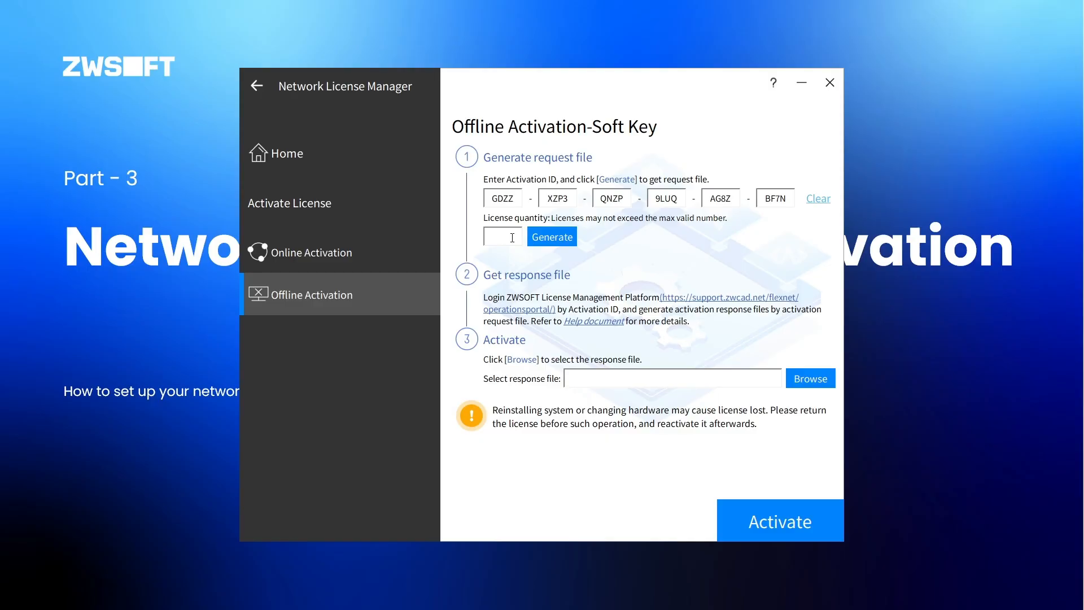
{"action": "type", "text": "1"}
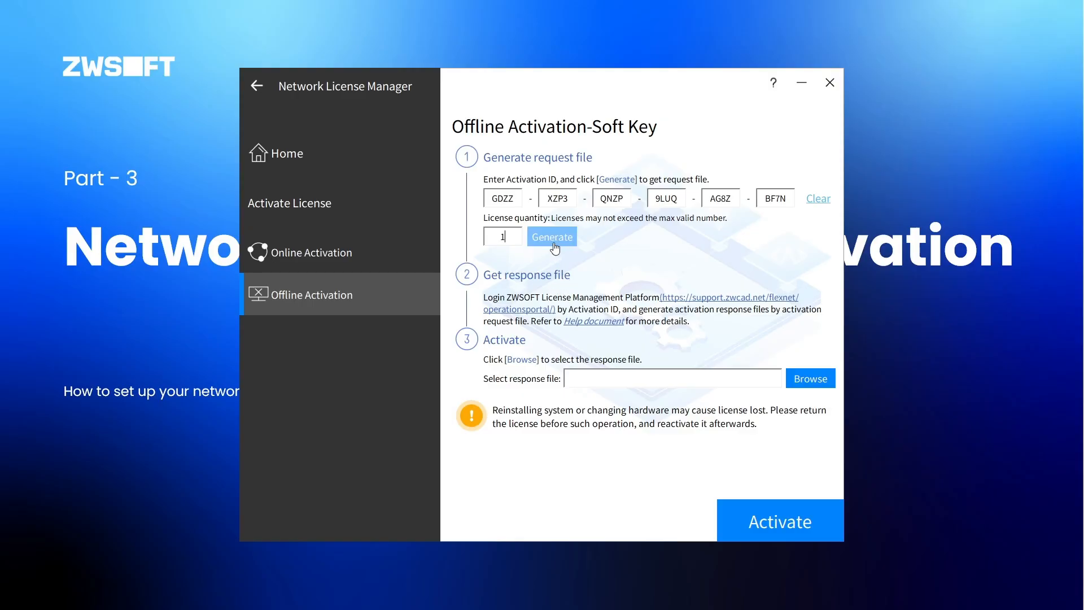
Generate the offline request file and save it to the Desktop
{"action": "left_click", "coordinate": [553, 239]}
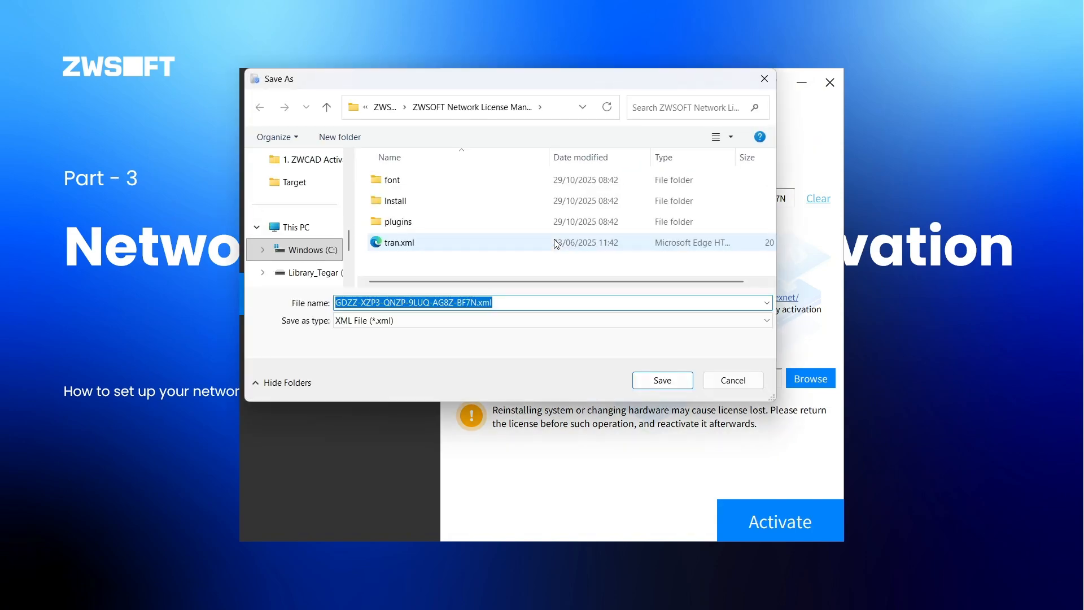
{"action": "scroll", "coordinate": [293, 205], "scroll_direction": "up", "scroll_amount": 5}
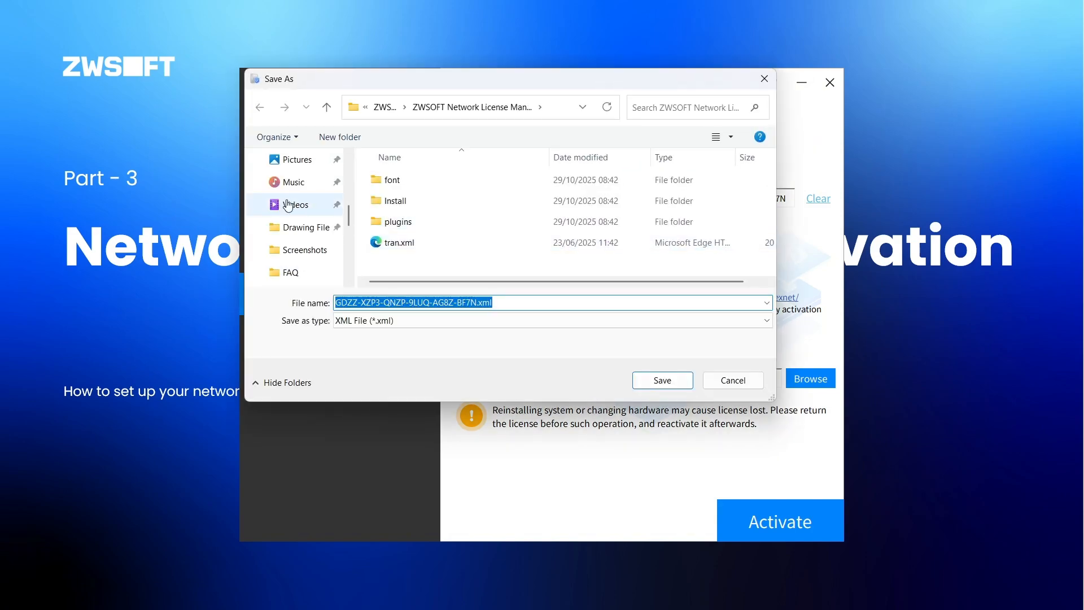
{"action": "scroll", "coordinate": [293, 205], "scroll_direction": "up", "scroll_amount": 2}
{"action": "scroll", "coordinate": [285, 231], "scroll_direction": "down", "scroll_amount": 2}
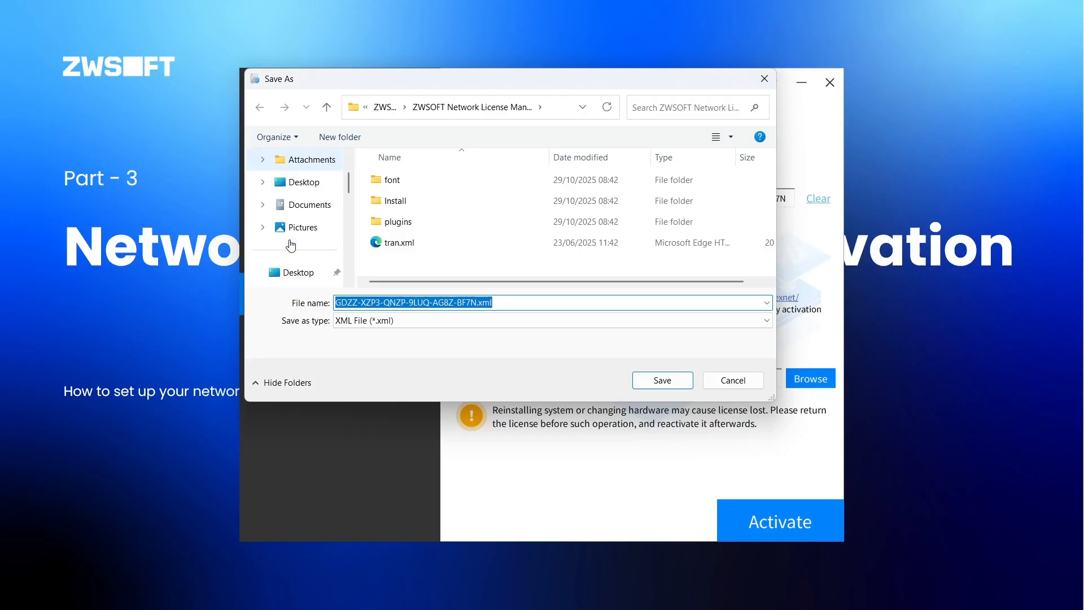
{"action": "left_click", "coordinate": [294, 274]}
{"action": "scroll", "coordinate": [535, 260], "scroll_direction": "down", "scroll_amount": 2}
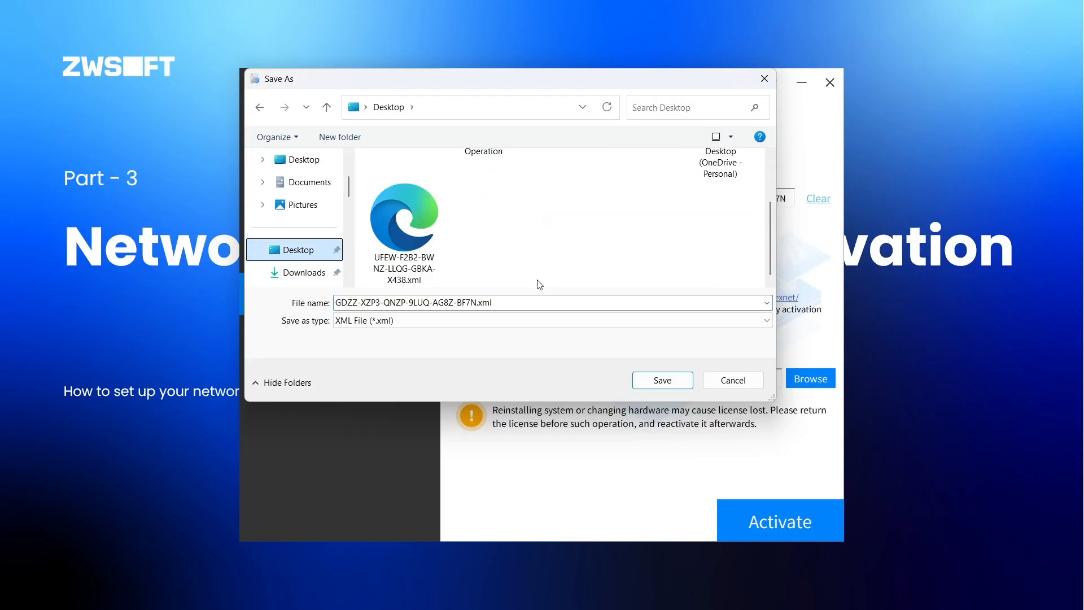
{"action": "left_click", "coordinate": [680, 379]}
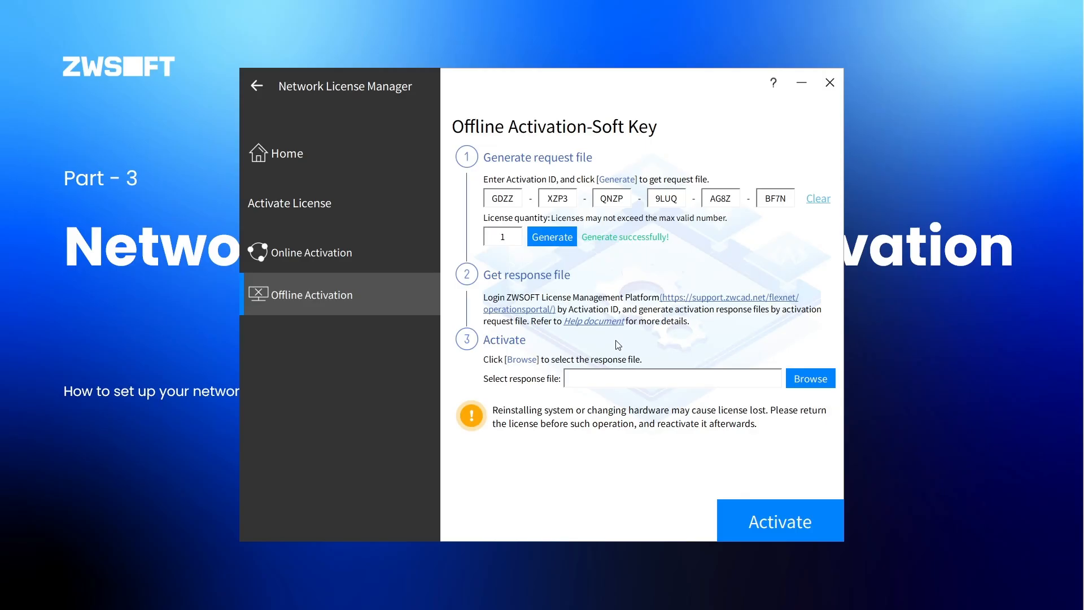
In File Explorer, copy the request .xml file from the Desktop
{"action": "key", "text": "super"}
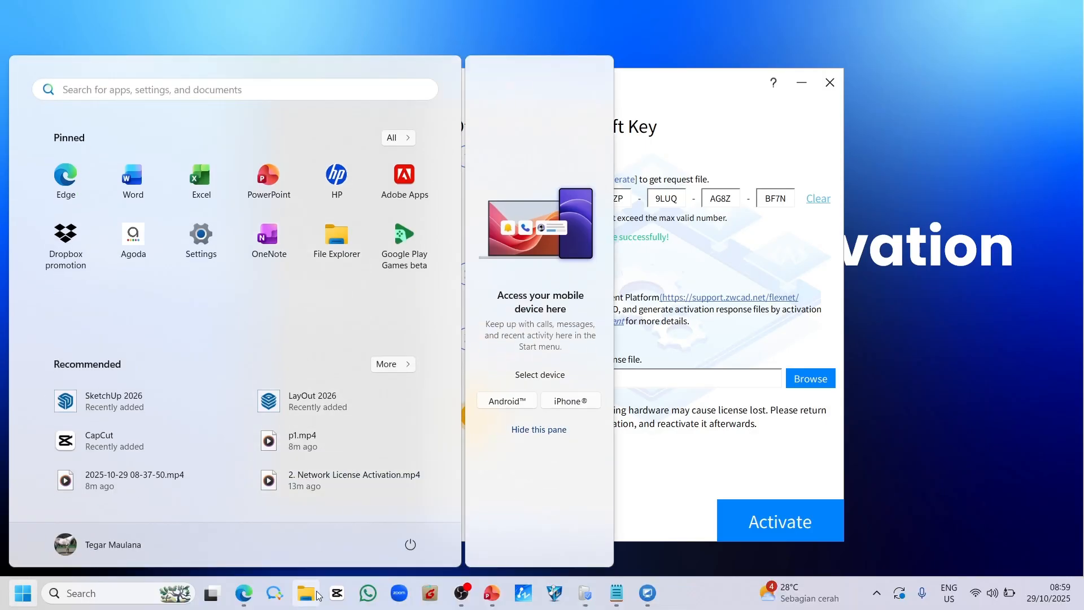
{"action": "left_click", "coordinate": [306, 594]}
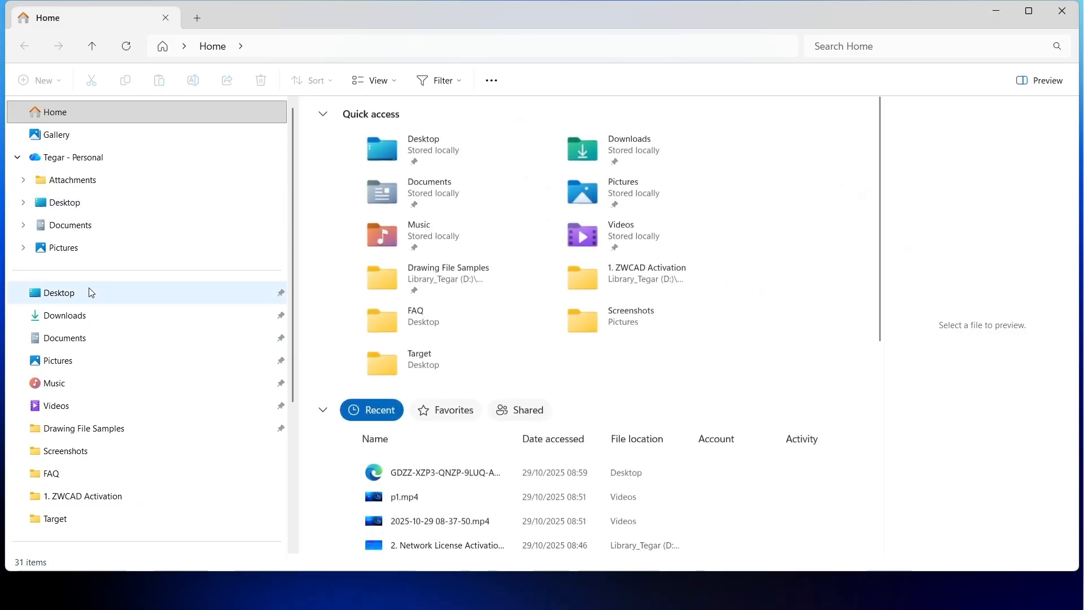
{"action": "left_click", "coordinate": [236, 293]}
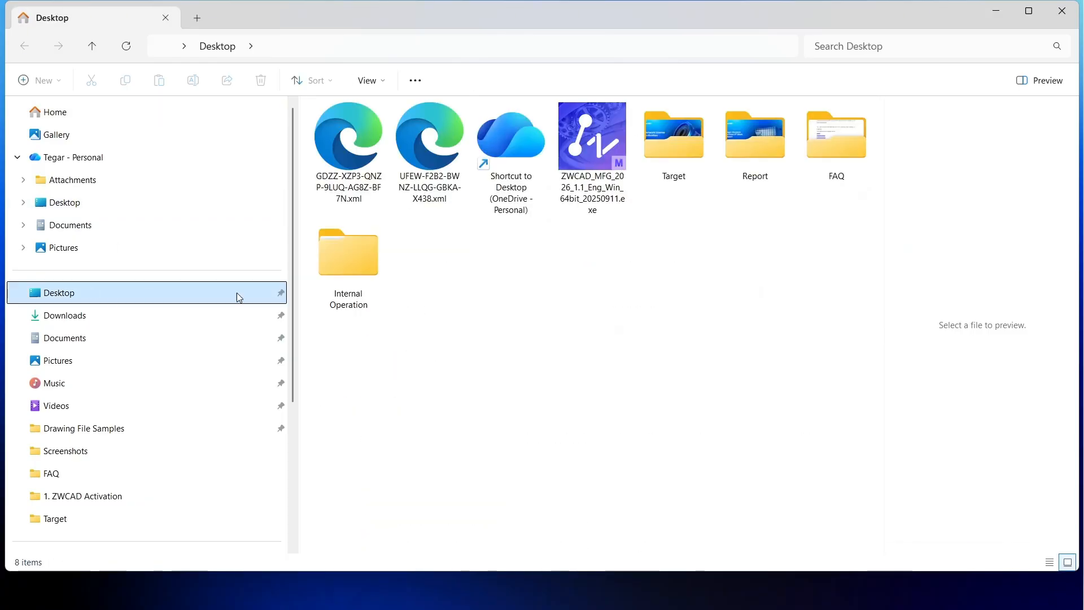
{"action": "left_click", "coordinate": [366, 168]}
{"action": "right_click", "coordinate": [361, 169]}
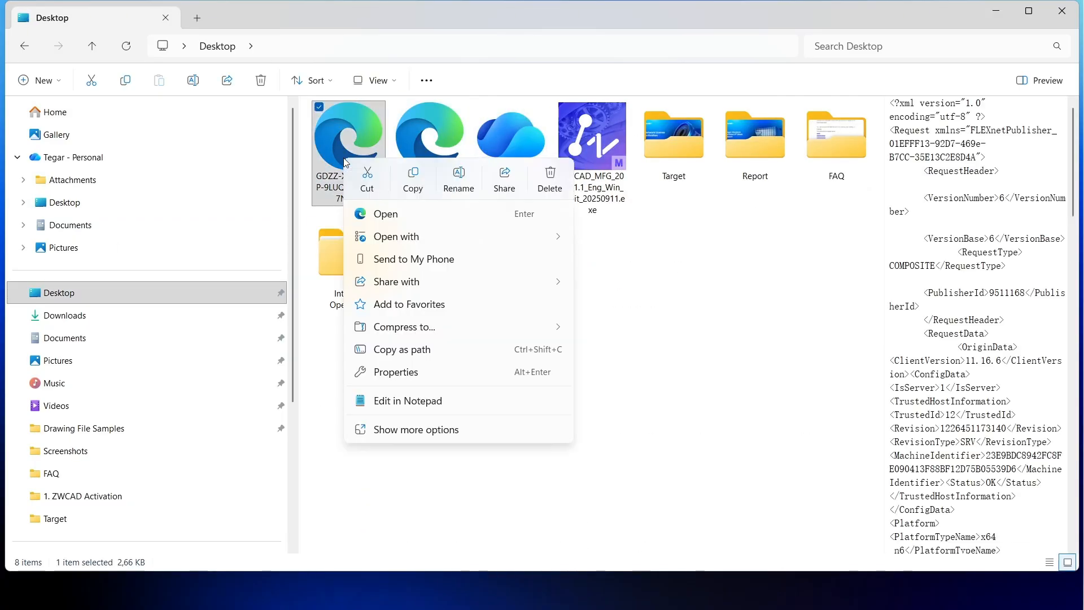
{"action": "key", "text": "Escape"}
Paste the request file onto USB Drive (F:)
{"action": "scroll", "coordinate": [241, 263], "scroll_direction": "down", "scroll_amount": 3}
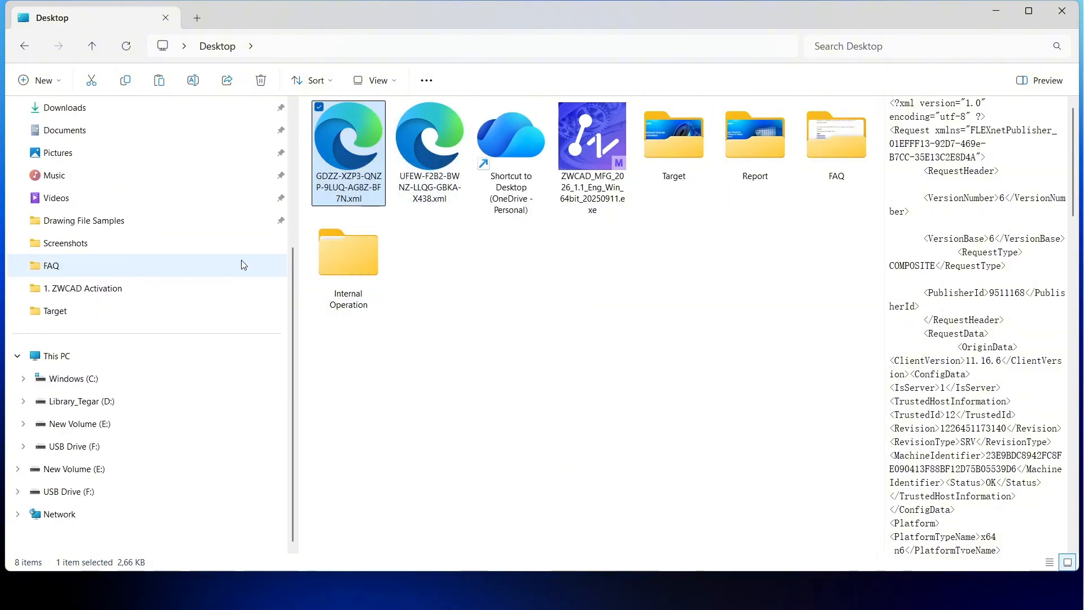
{"action": "left_click", "coordinate": [121, 491]}
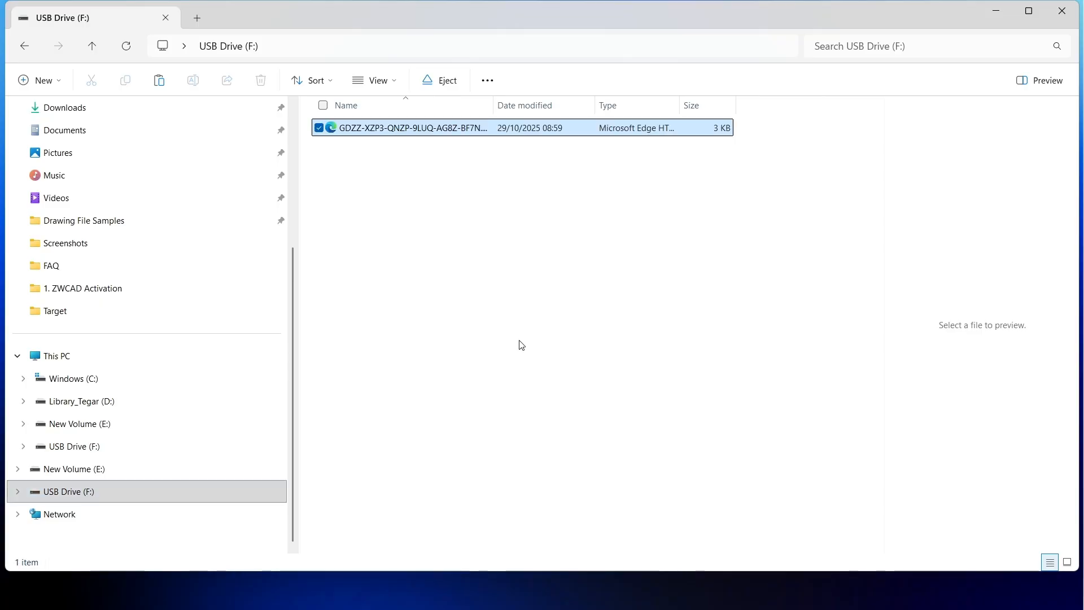
{"action": "key", "text": "ctrl+v"}
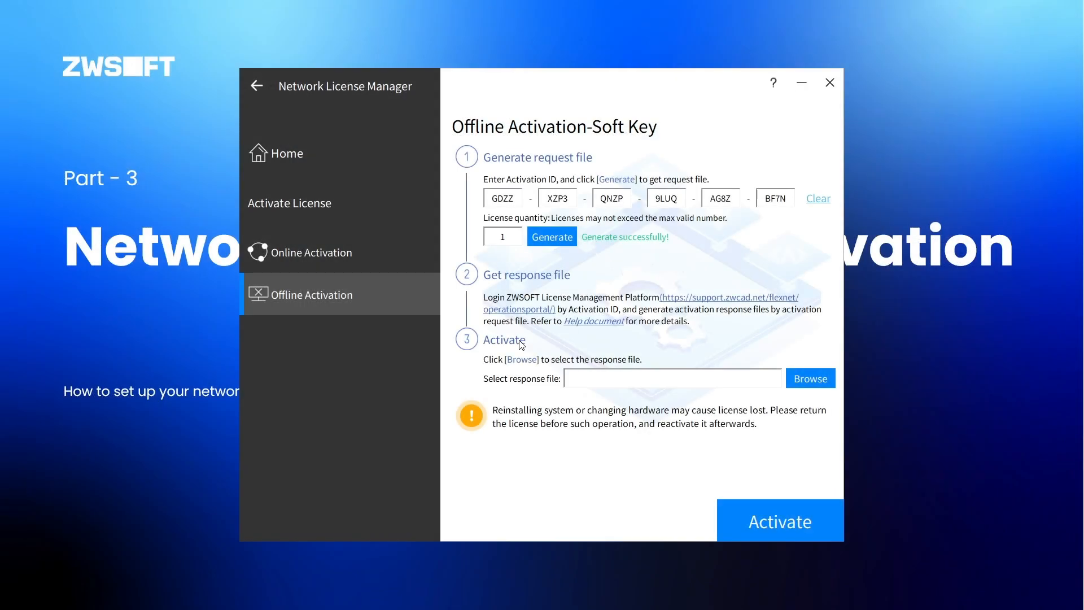
On the remote laptop in UltraViewer, open USB Drive (D:) and select the request XML file
{"action": "key", "text": "super"}
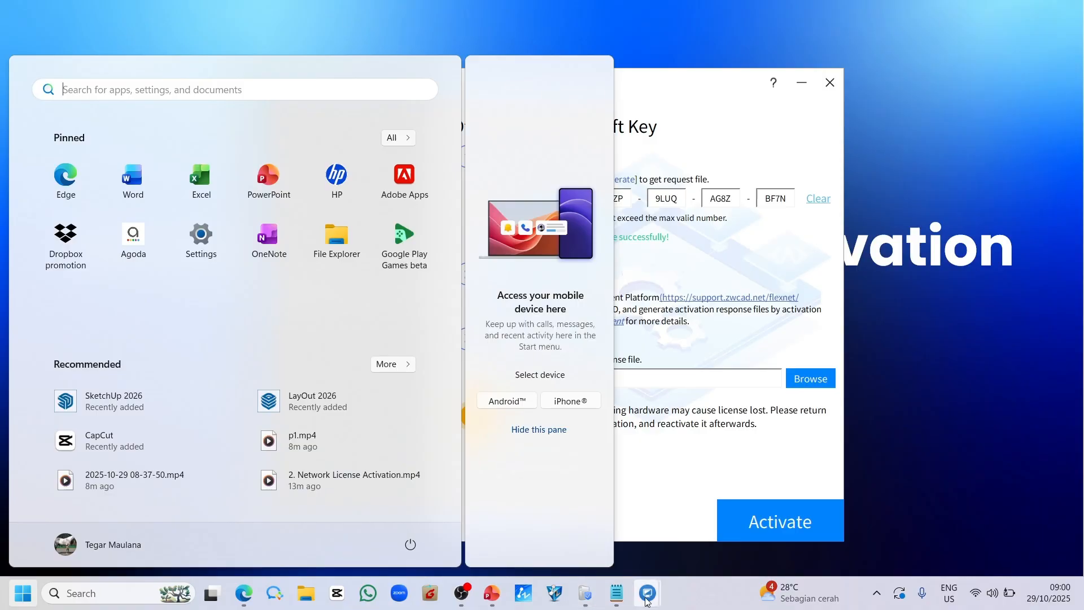
{"action": "mouse_move", "coordinate": [647, 593]}
{"action": "left_click", "coordinate": [687, 540]}
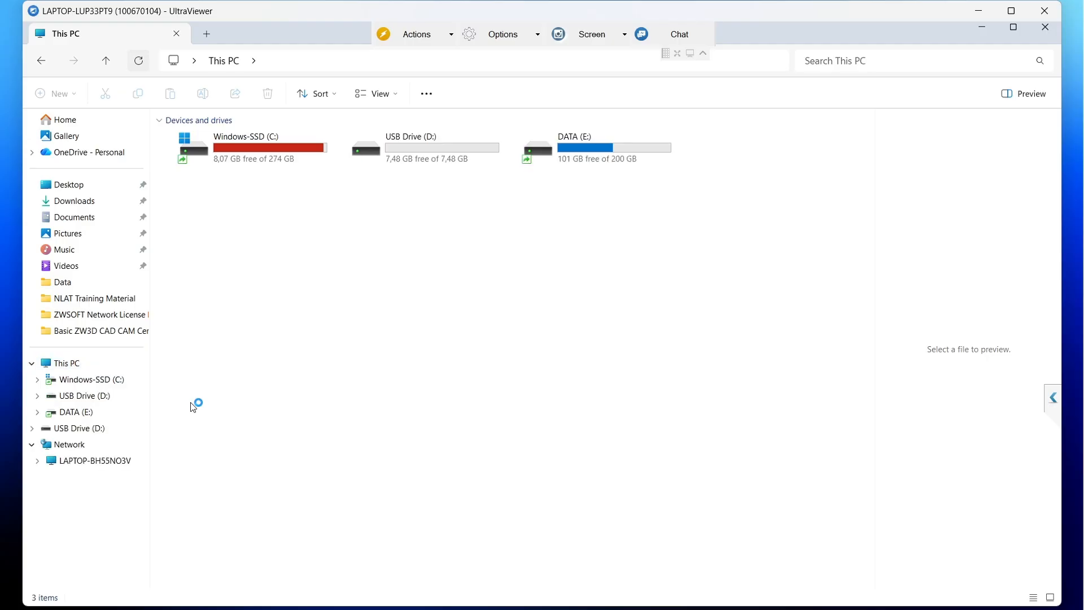
{"action": "double_click", "coordinate": [426, 162]}
{"action": "left_click", "coordinate": [281, 139]}
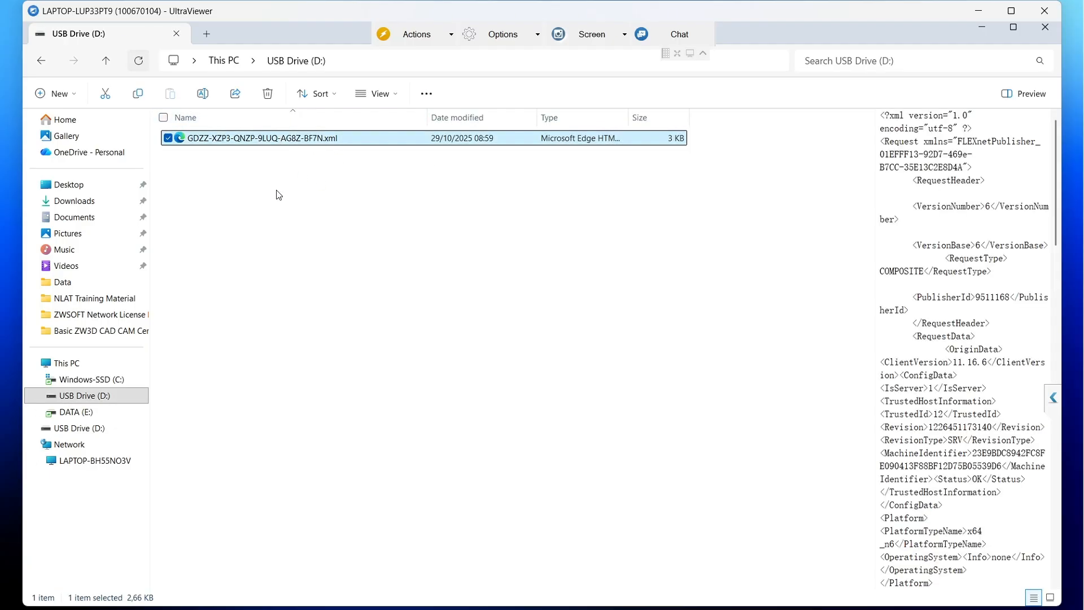
{"action": "key", "text": "super"}
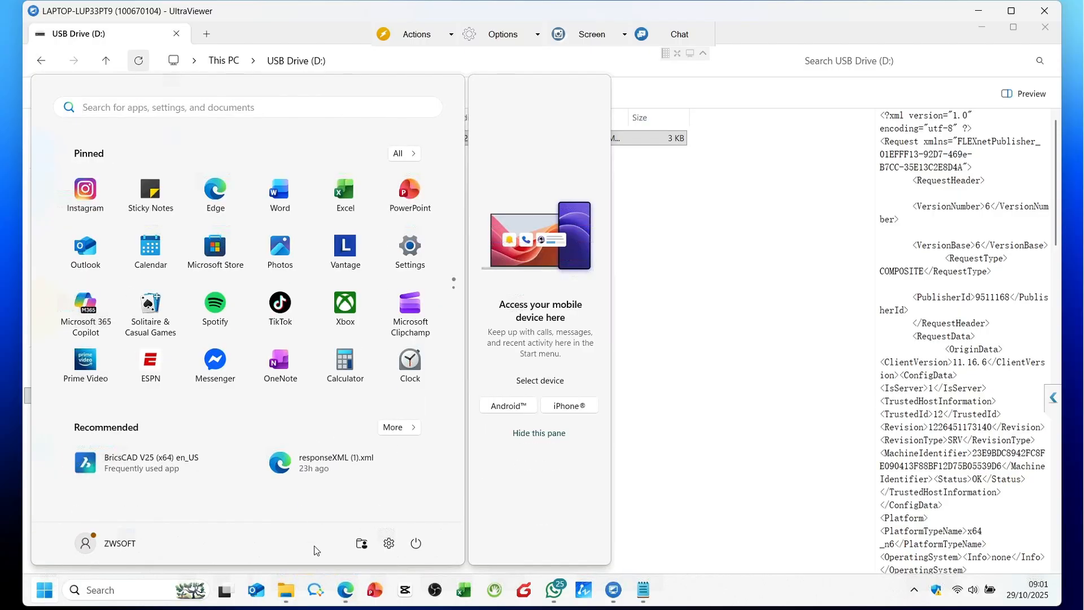
Open the FLEXnet Login page from the search results and switch to Activation ID login
{"action": "left_click", "coordinate": [346, 590]}
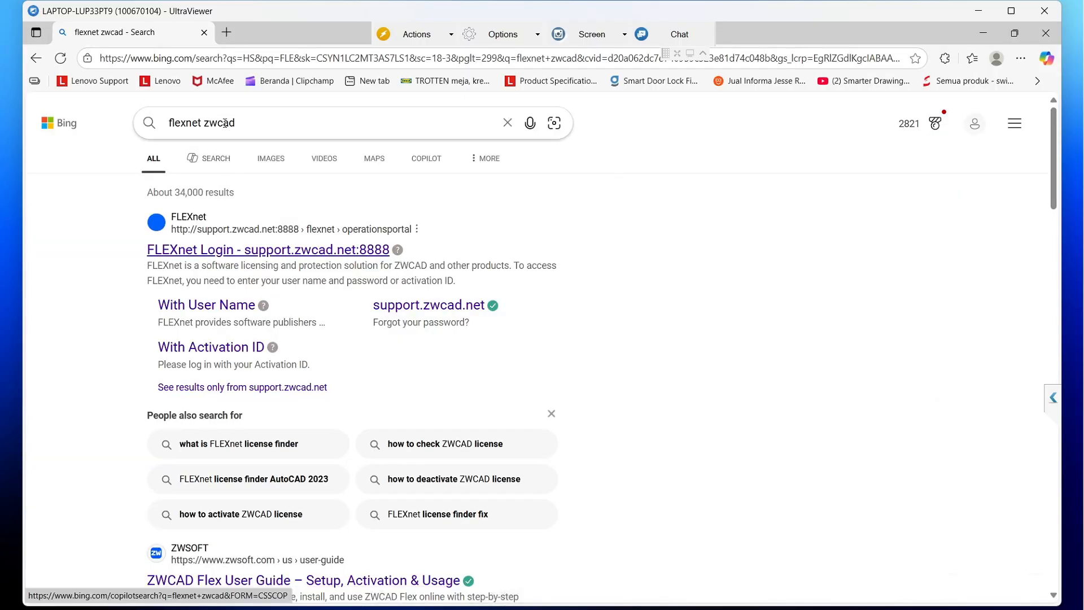
{"action": "left_click", "coordinate": [234, 252]}
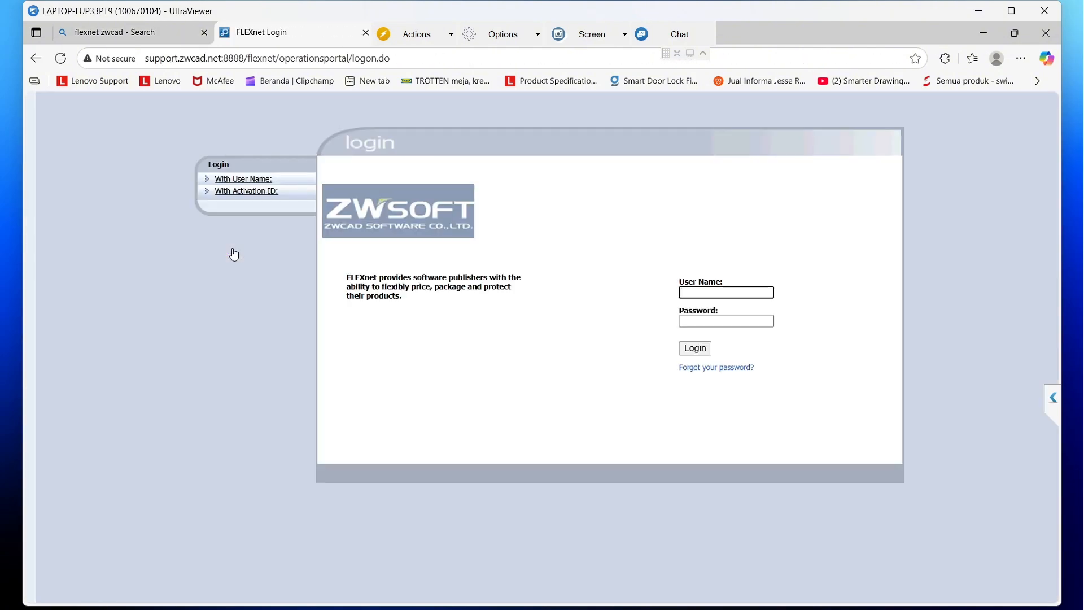
{"action": "left_click", "coordinate": [261, 192]}
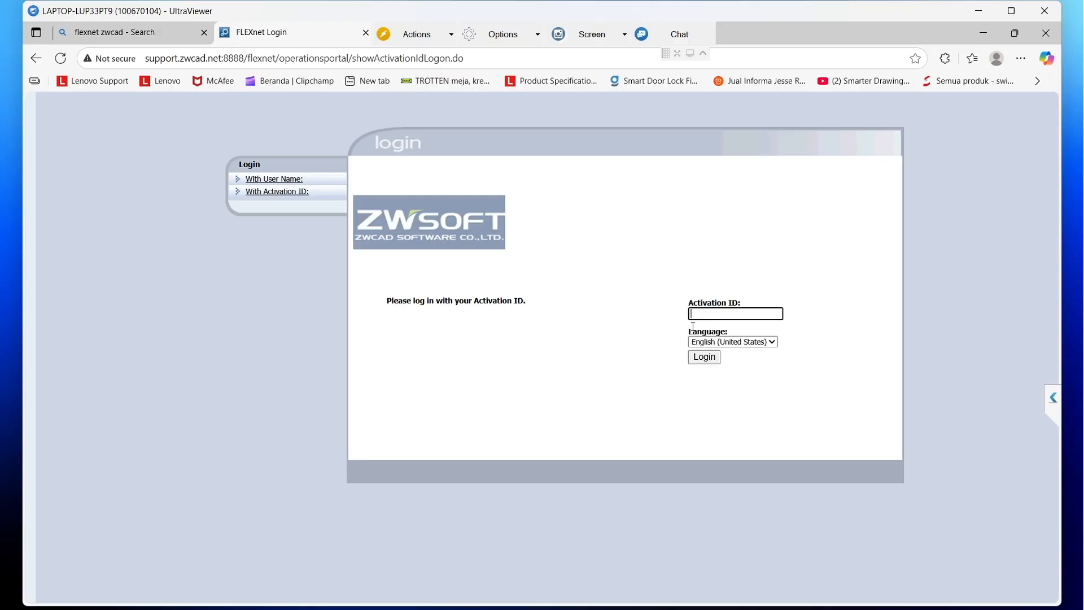
Copy the activation ID from the request XML file name, paste it into the login field, and log in
{"action": "key", "text": "super"}
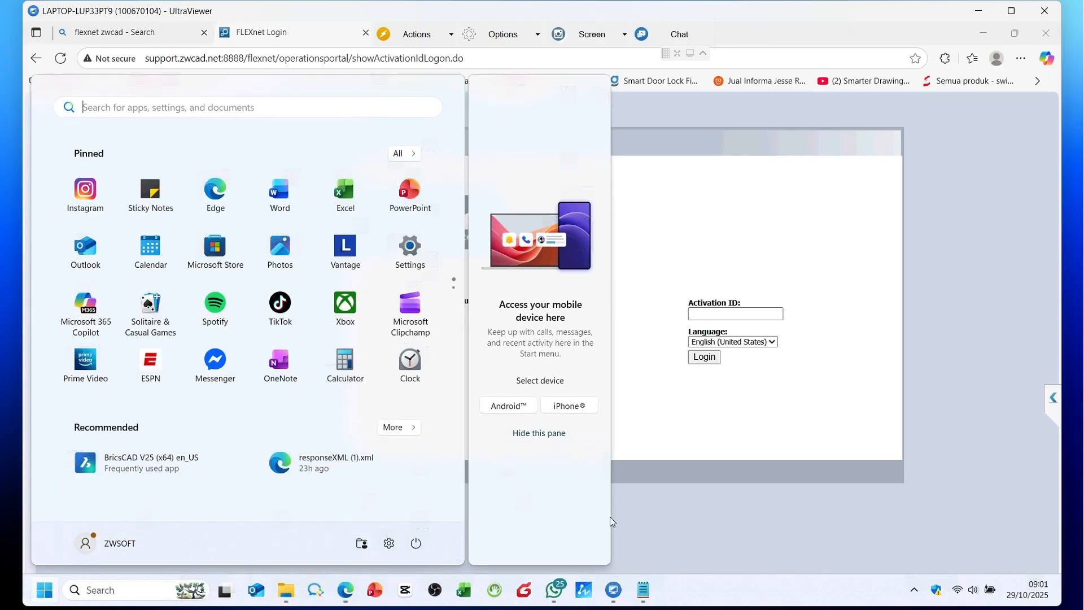
{"action": "mouse_move", "coordinate": [288, 591]}
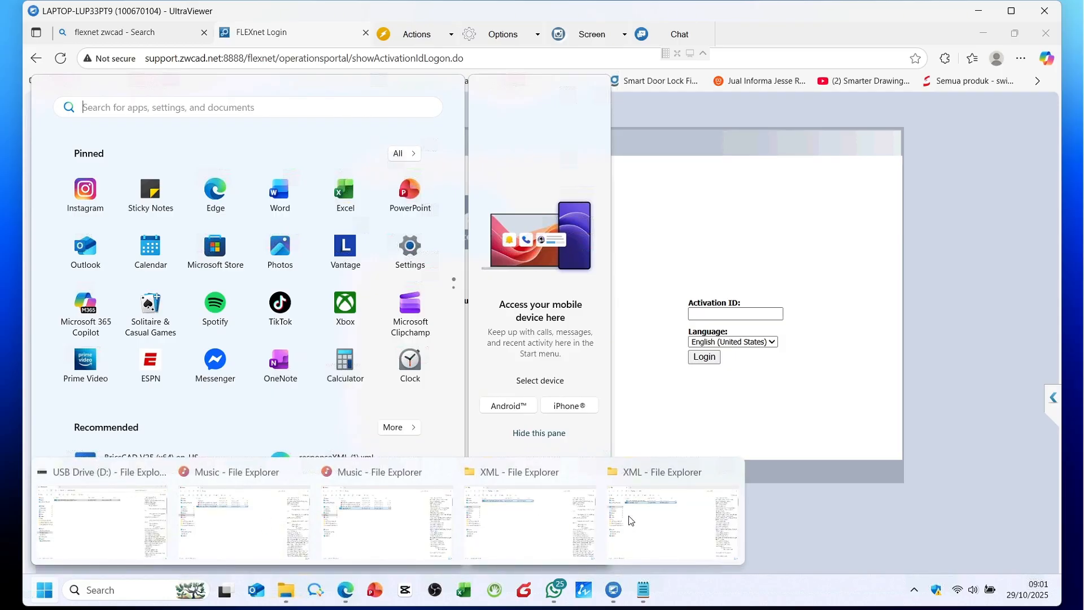
{"action": "left_click", "coordinate": [124, 504]}
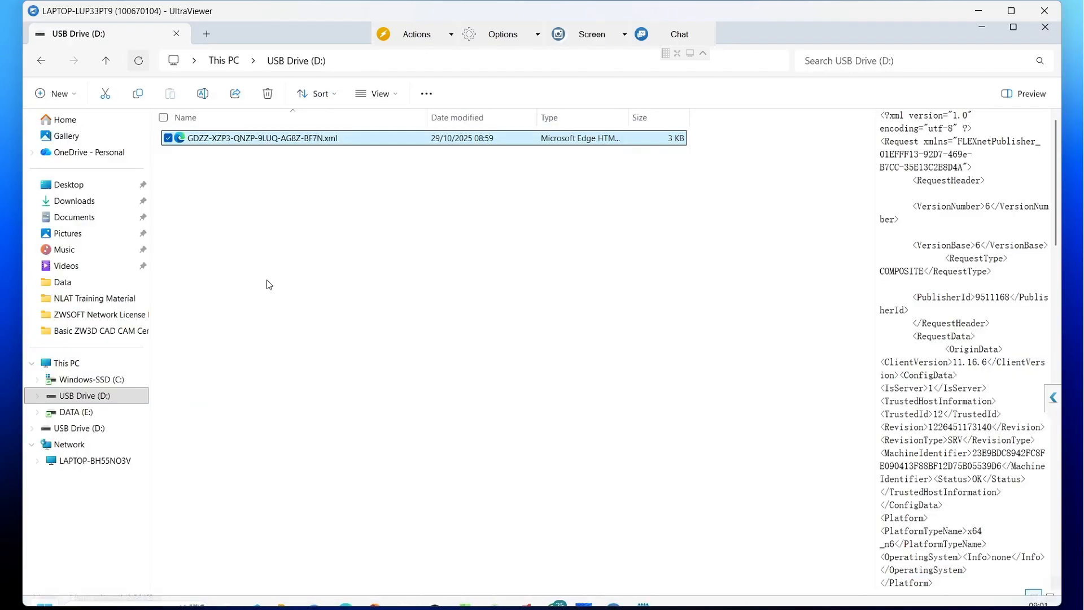
{"action": "right_click", "coordinate": [315, 141]}
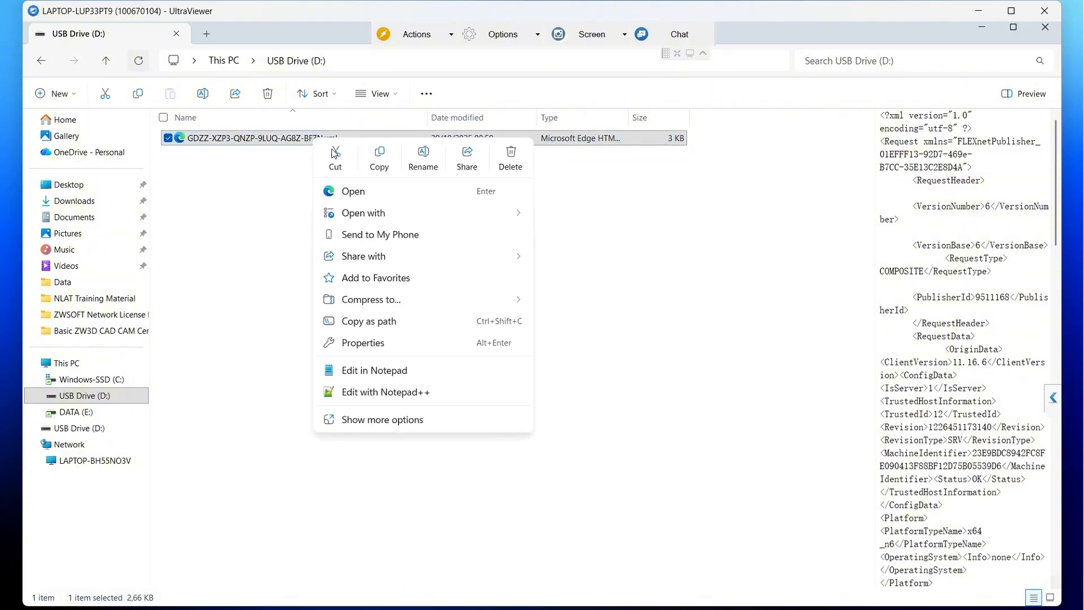
{"action": "left_click", "coordinate": [423, 161]}
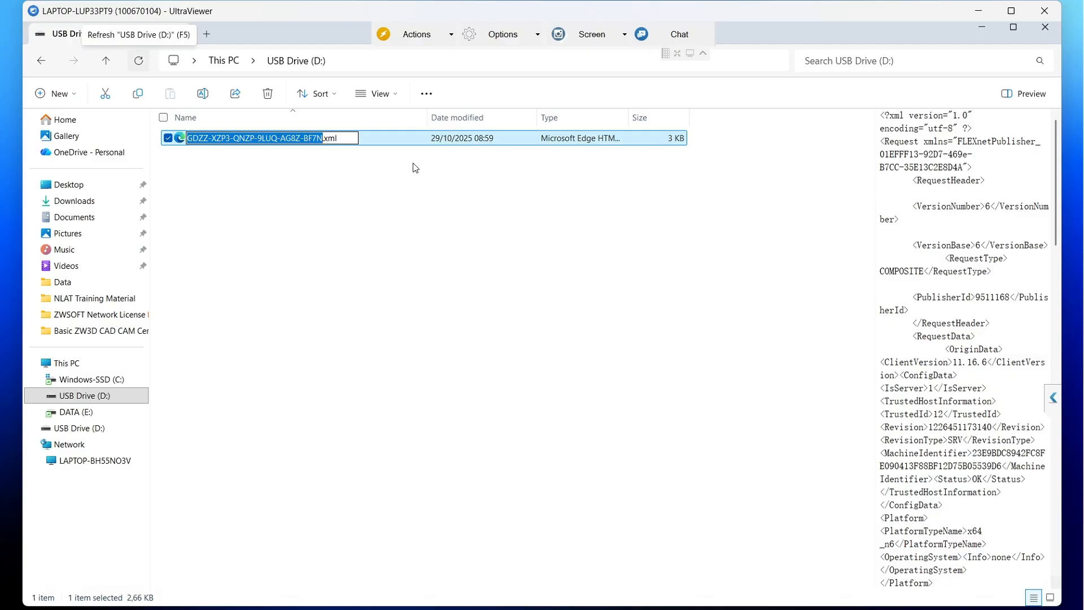
{"action": "left_click", "coordinate": [982, 27]}
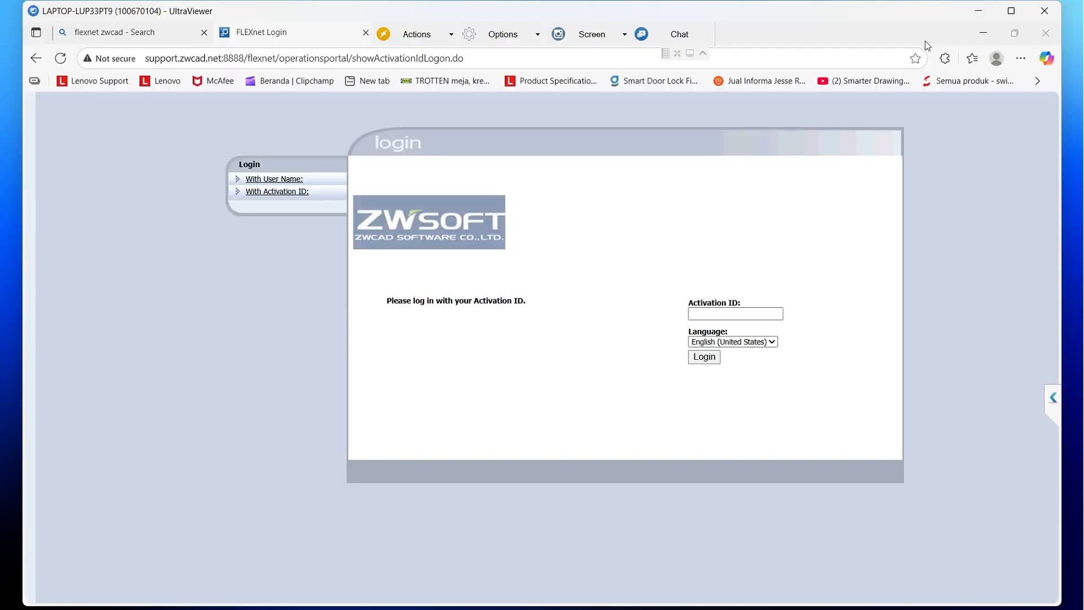
{"action": "left_click", "coordinate": [718, 315]}
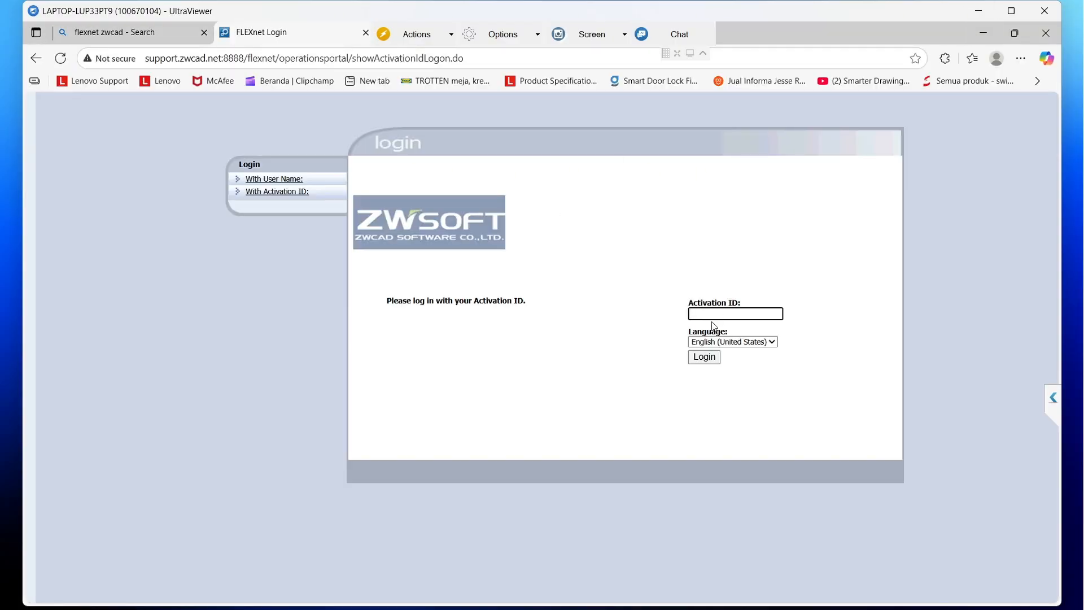
{"action": "key", "text": "ctrl+v"}
{"action": "left_click", "coordinate": [715, 356]}
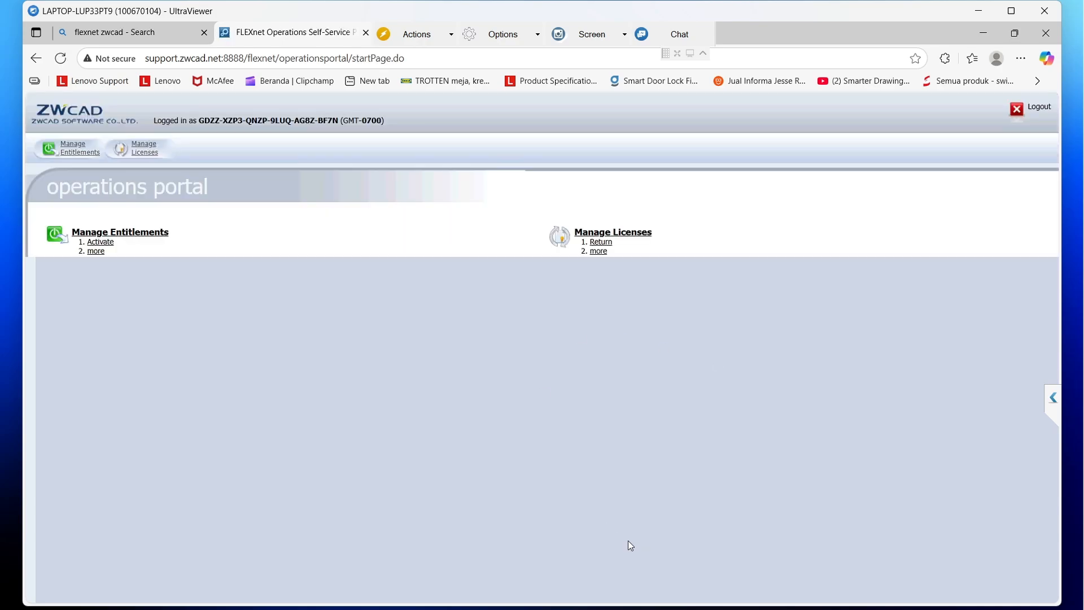
Manually activate the line item with the request XML from USB Drive (D:) and save the ZWCAD_PRO 26.0 response
{"action": "left_click", "coordinate": [153, 233]}
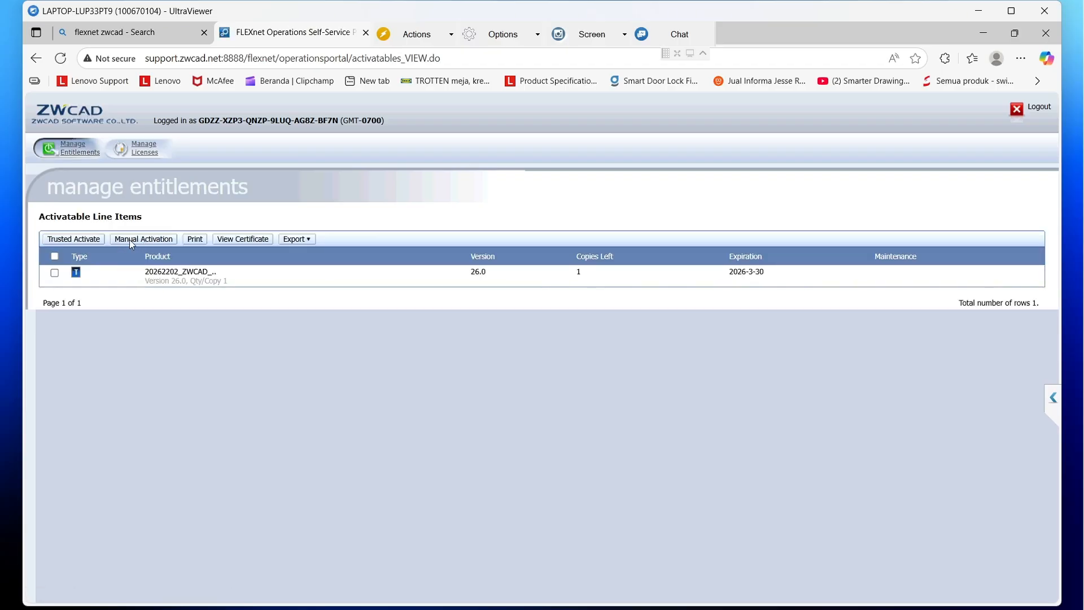
{"action": "left_click", "coordinate": [130, 240]}
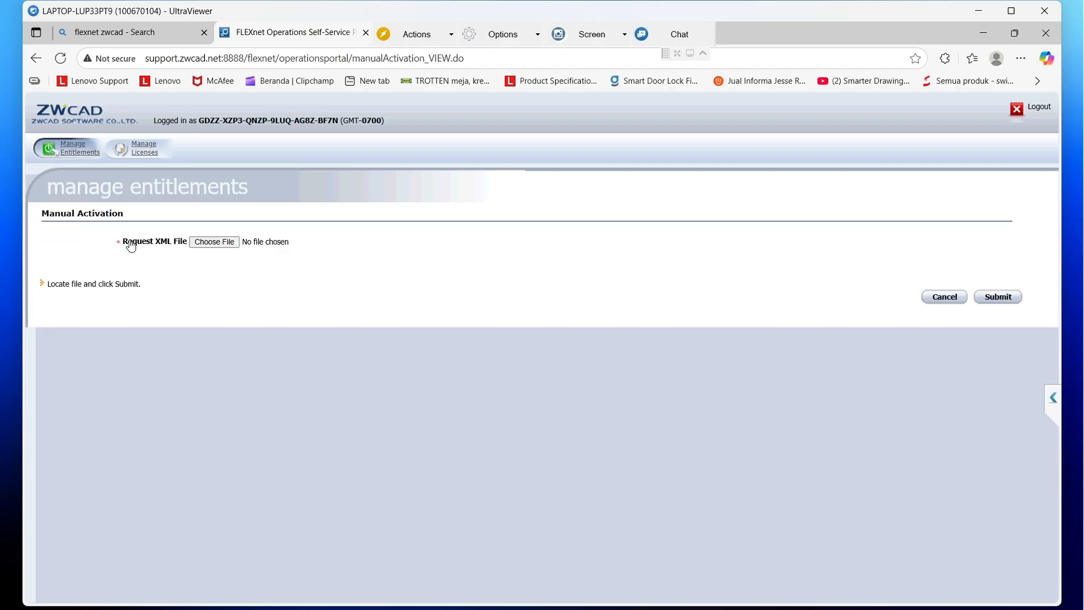
{"action": "left_click", "coordinate": [210, 243]}
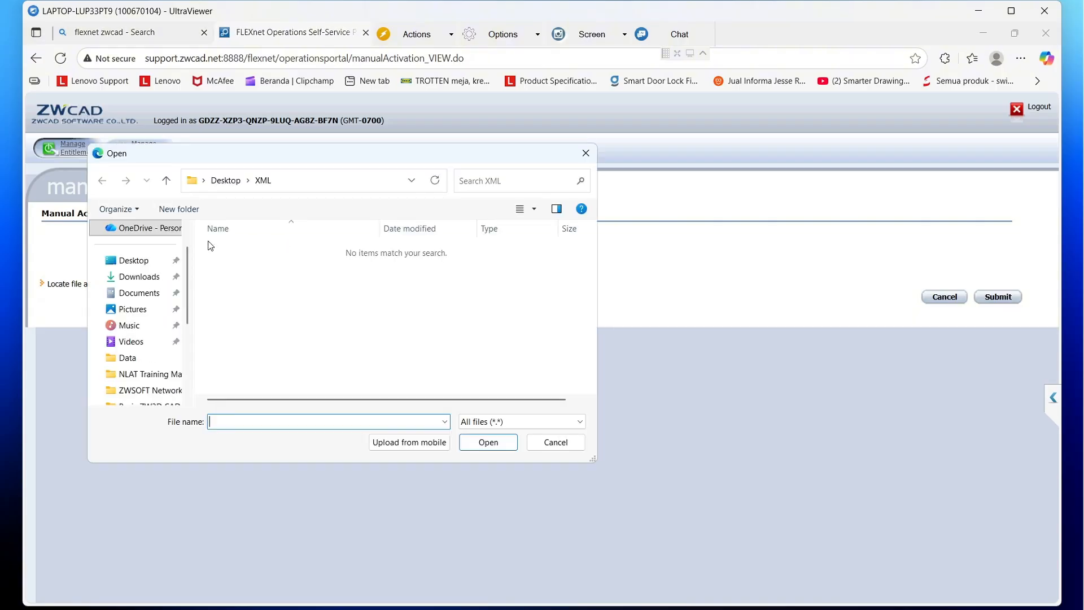
{"action": "scroll", "coordinate": [150, 308], "scroll_direction": "down", "scroll_amount": 3}
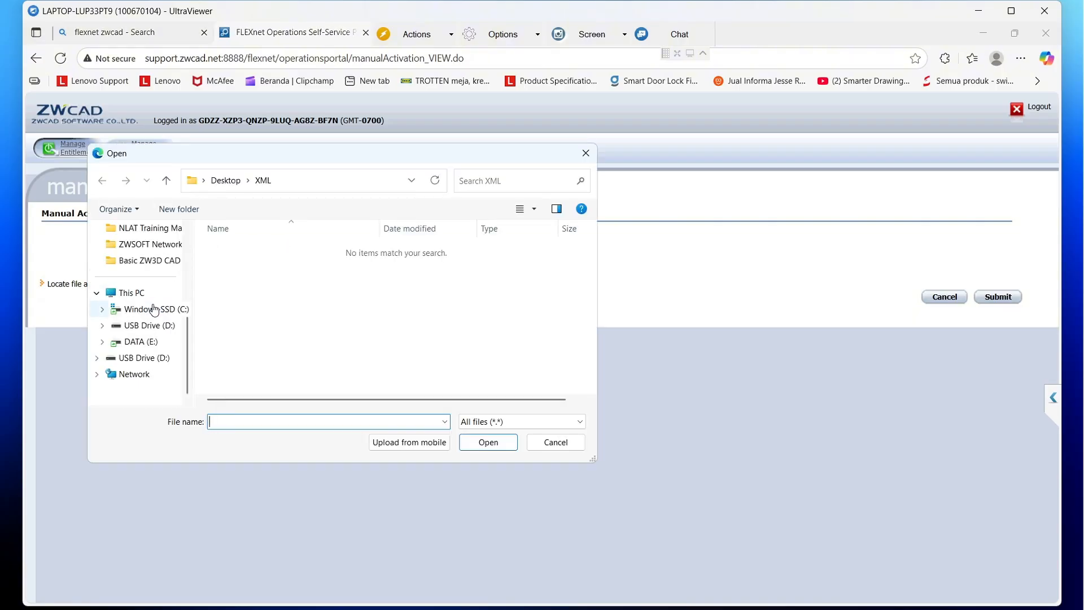
{"action": "left_click", "coordinate": [144, 359]}
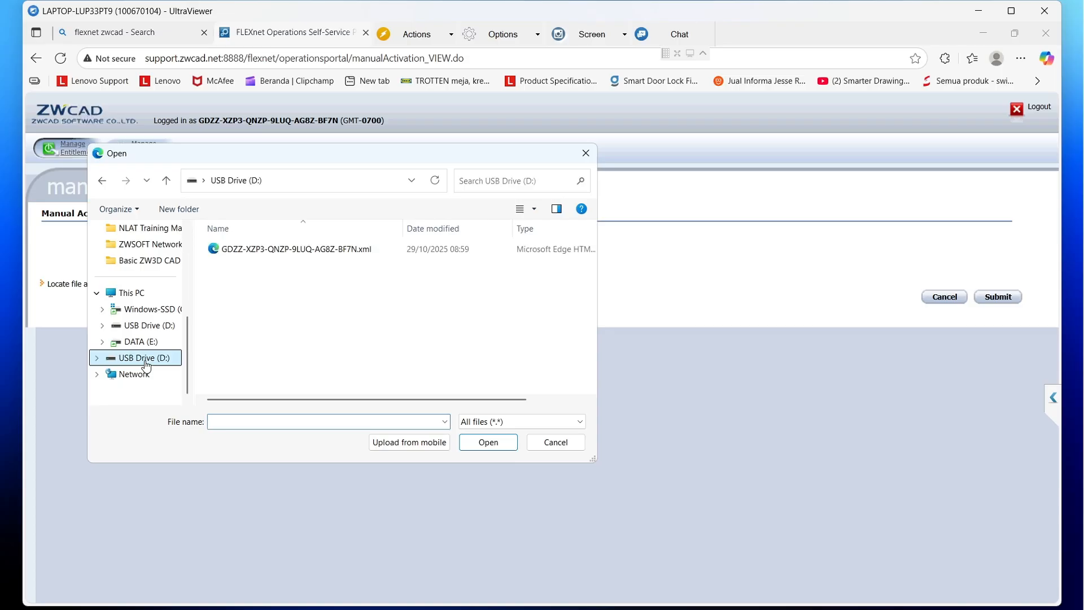
{"action": "left_click", "coordinate": [303, 257]}
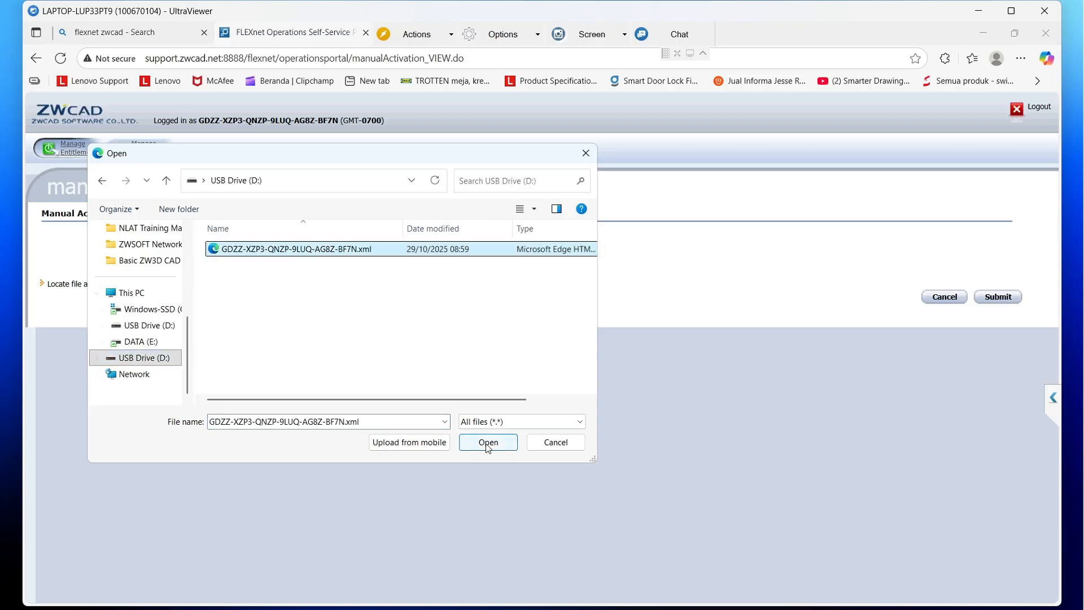
{"action": "left_click", "coordinate": [488, 442]}
{"action": "left_click", "coordinate": [997, 297]}
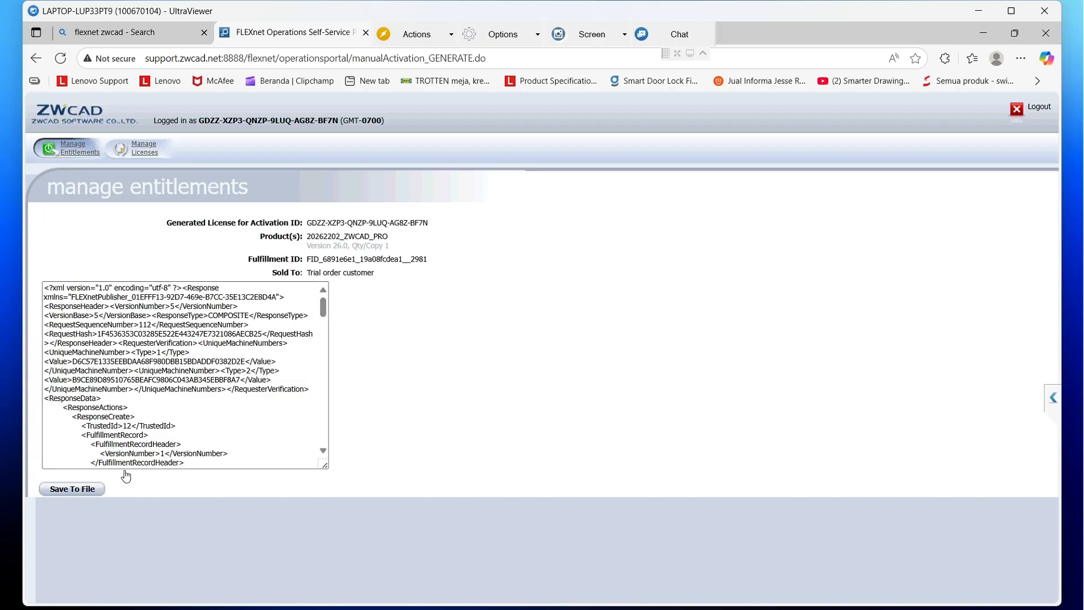
{"action": "left_click", "coordinate": [90, 489]}
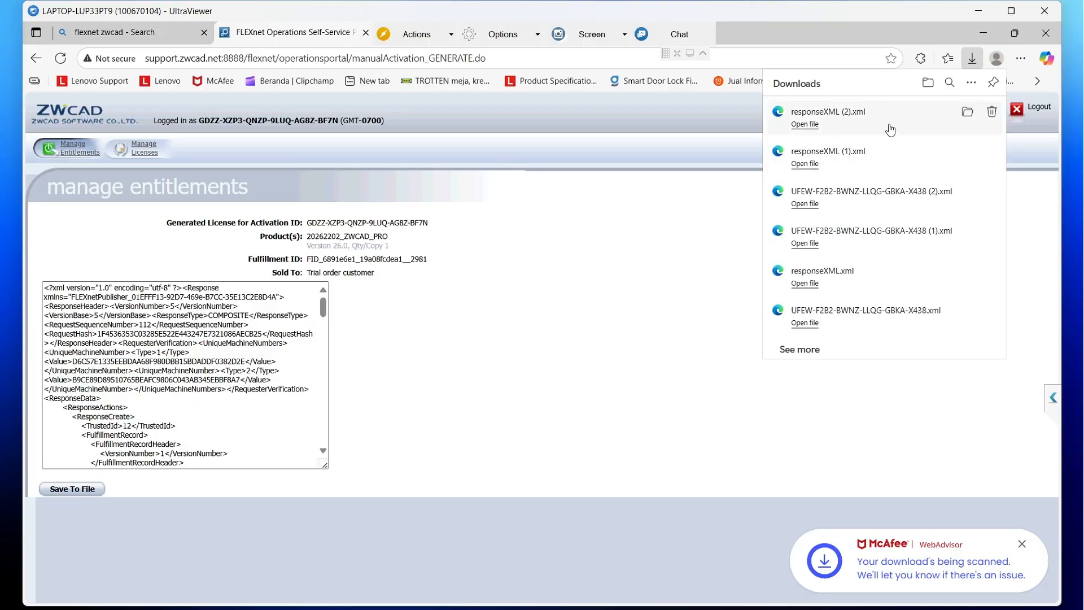
Copy responseXML (2).xml from its download folder onto USB Drive (D:) next to the request file
{"action": "left_click", "coordinate": [966, 111]}
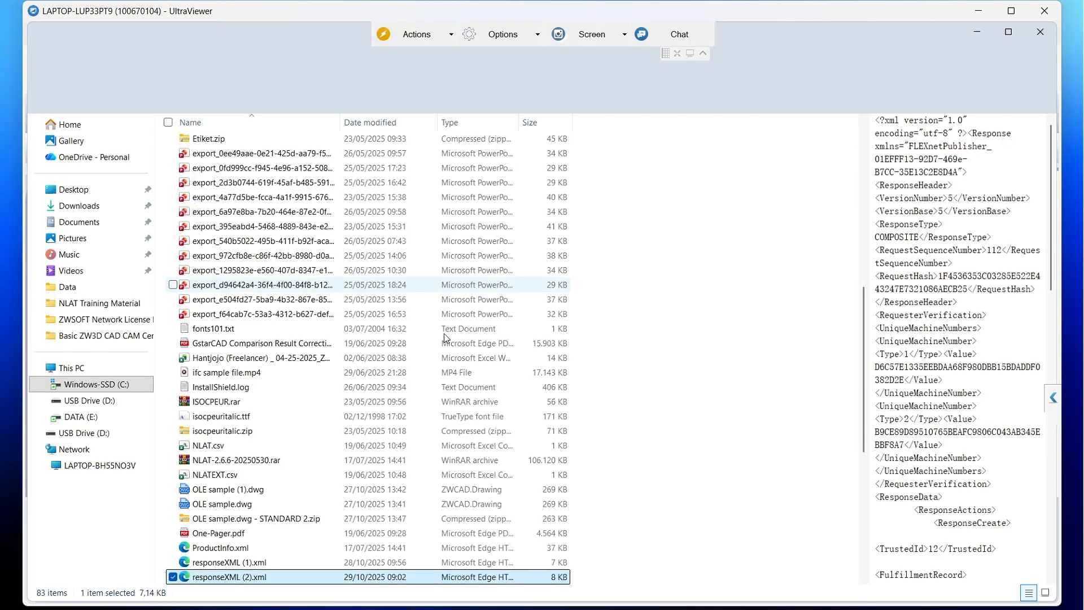
{"action": "right_click", "coordinate": [268, 579]}
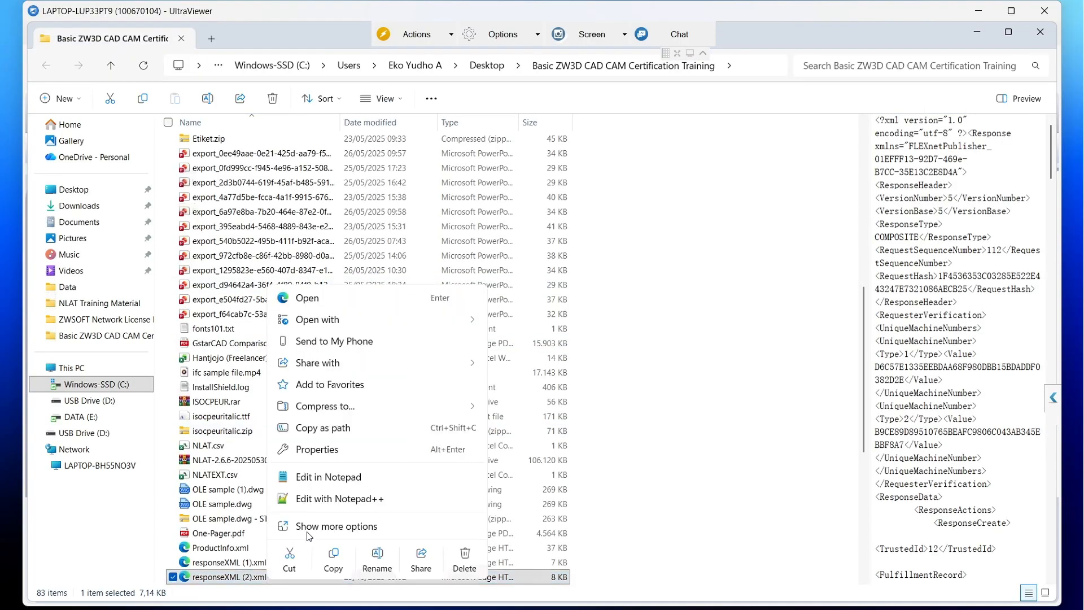
{"action": "left_click", "coordinate": [334, 561]}
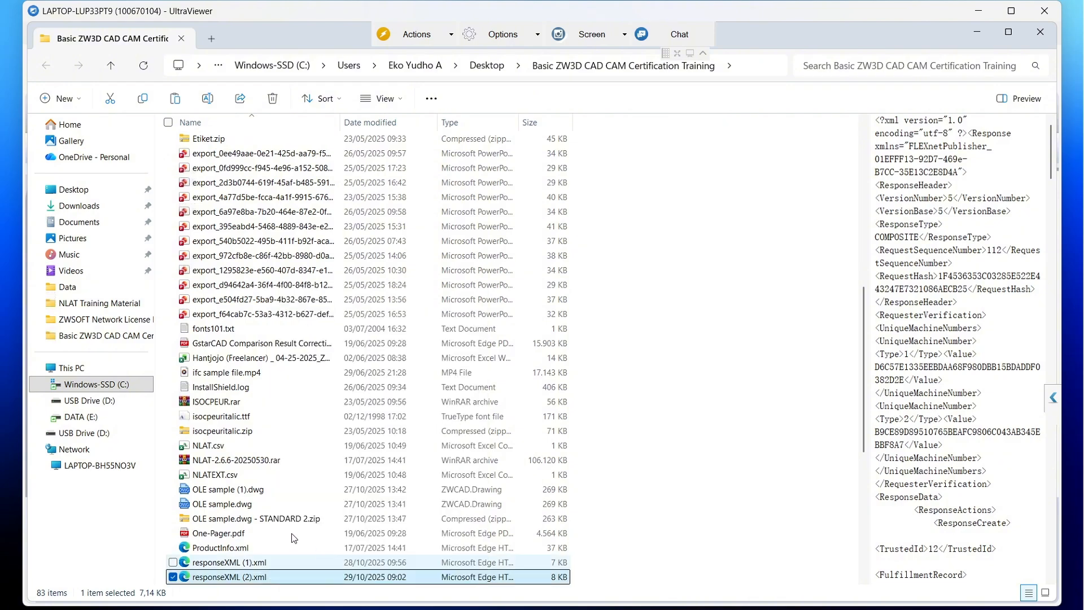
{"action": "left_click", "coordinate": [106, 433]}
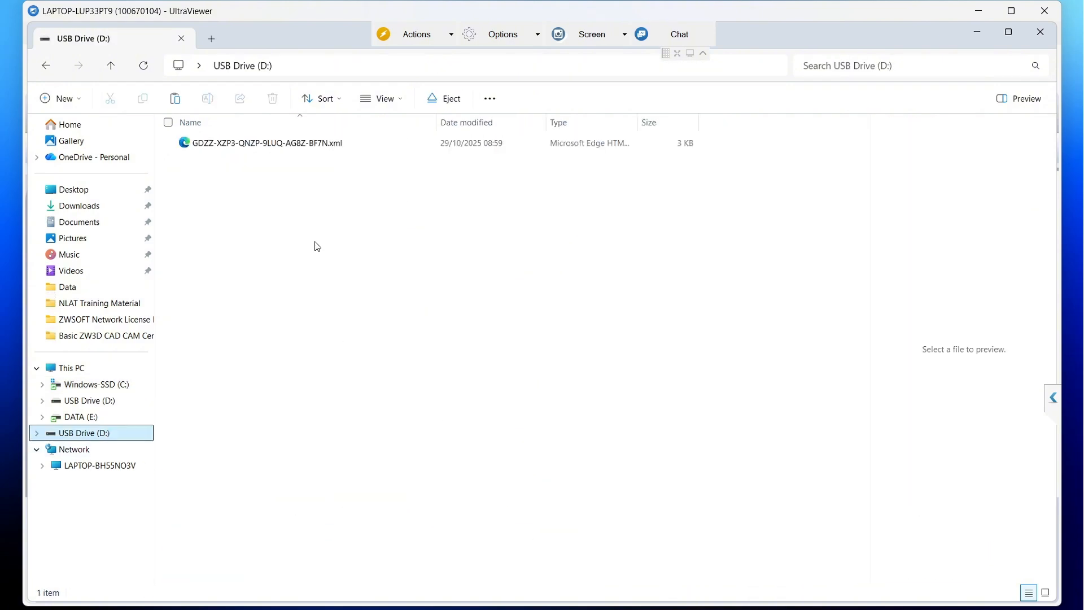
{"action": "left_click", "coordinate": [330, 243]}
{"action": "key", "text": "ctrl+v"}
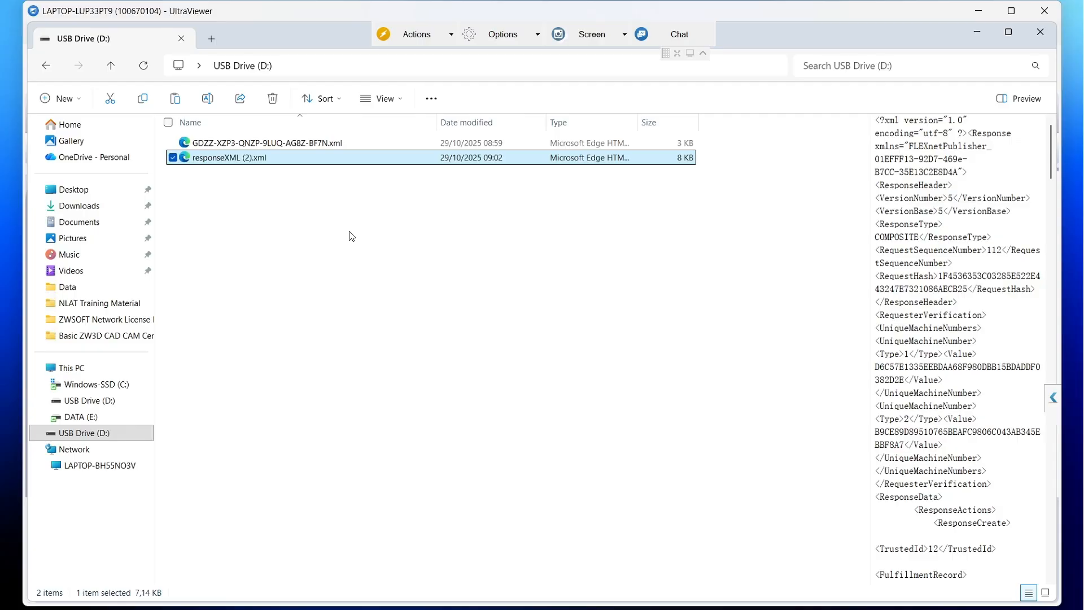
{"action": "key", "text": "alt+Tab"}
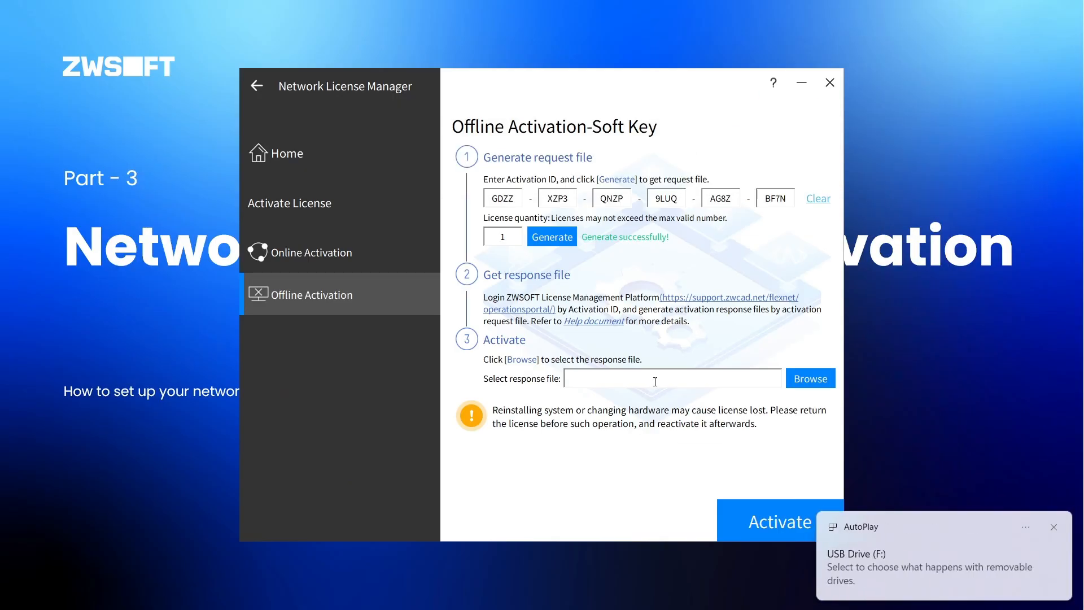
Load responseXML (2).xml from USB Drive (F:) and activate ZWCAD 2026 Professional with it
{"action": "left_click", "coordinate": [802, 379]}
{"action": "scroll", "coordinate": [316, 299], "scroll_direction": "down", "scroll_amount": 4}
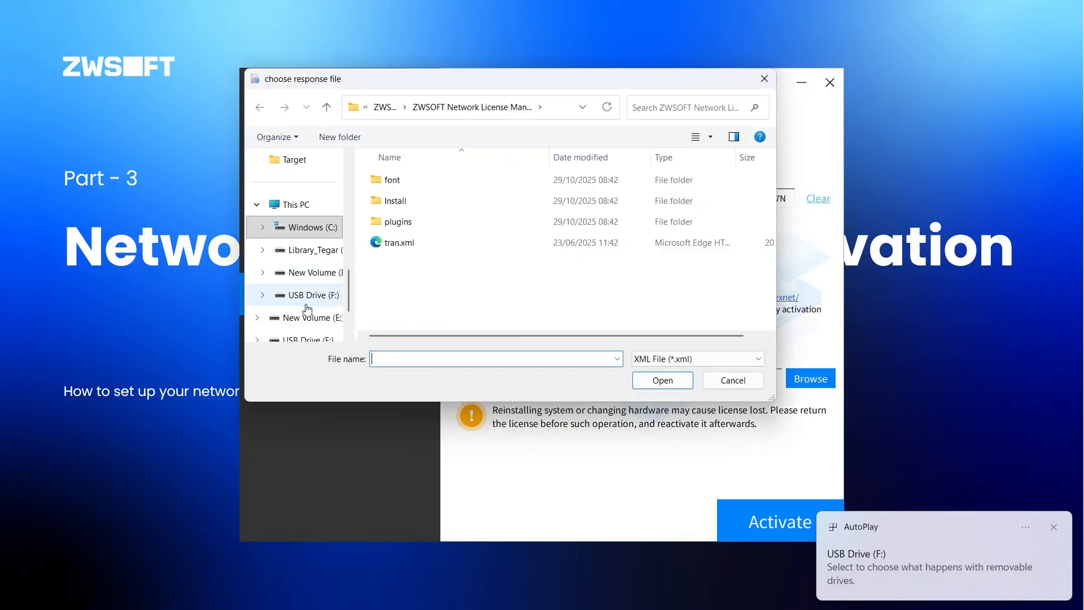
{"action": "left_click", "coordinate": [308, 272]}
{"action": "left_click", "coordinate": [423, 201]}
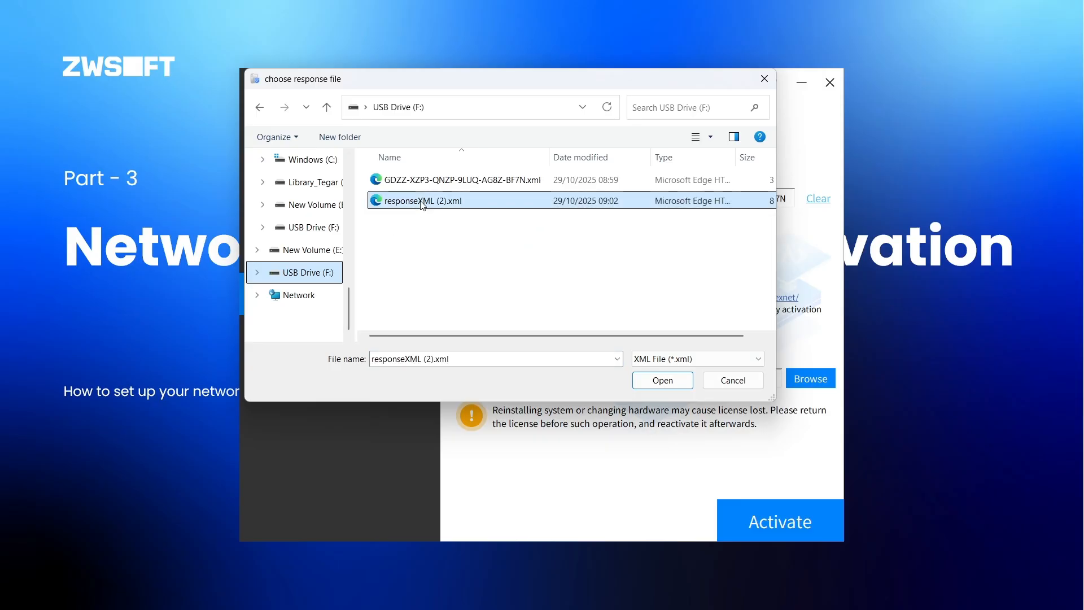
{"action": "left_click", "coordinate": [666, 385]}
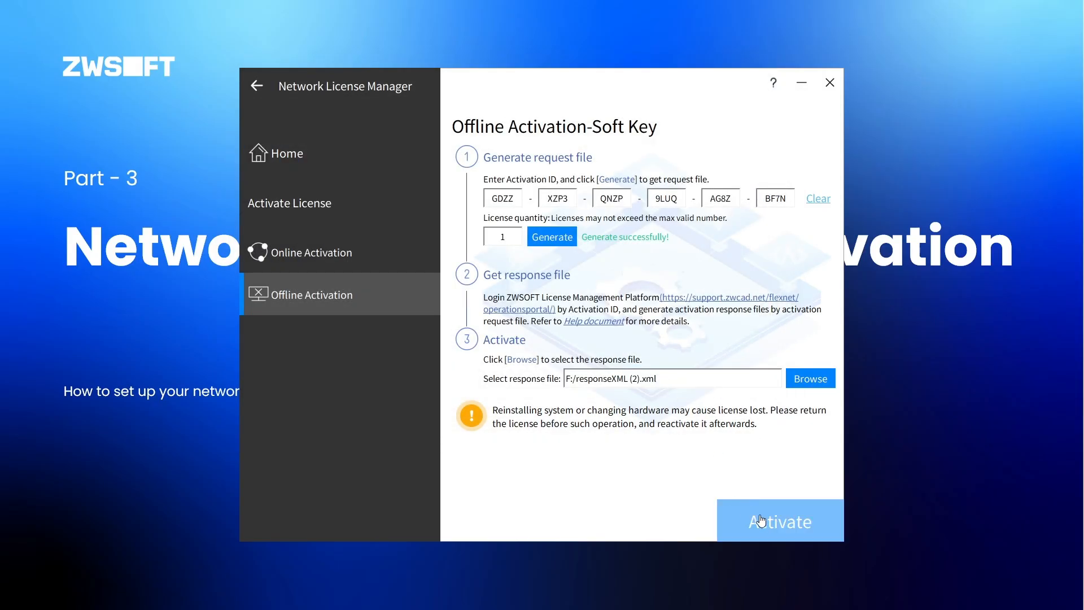
{"action": "left_click", "coordinate": [764, 523]}
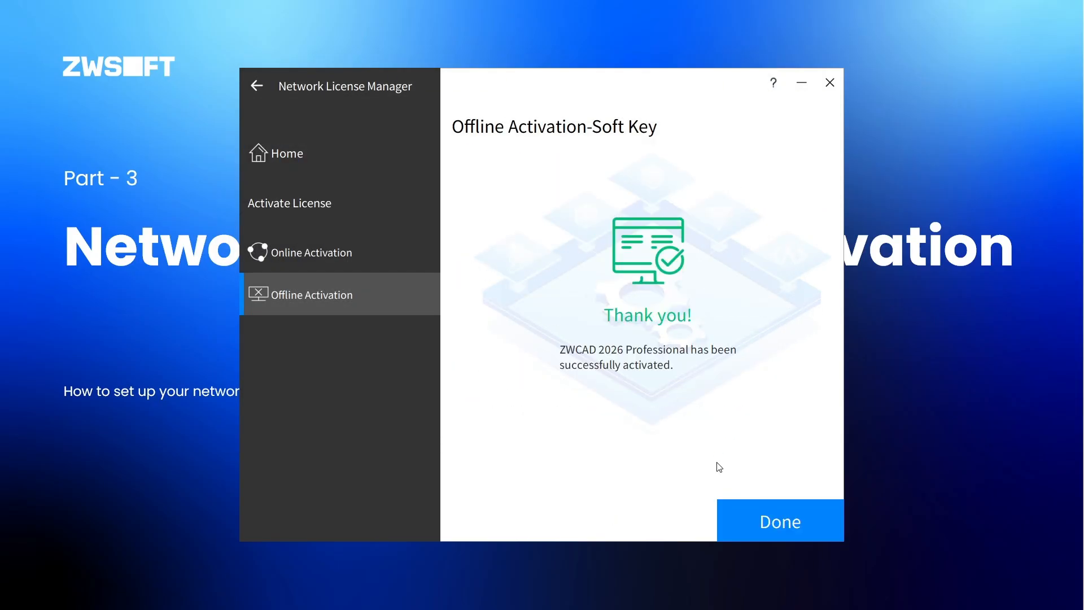
Finish activation to list two Normal ZWCAD 2026 Professional licenses, then advance to the Part 4 slide
{"action": "left_click", "coordinate": [760, 520]}
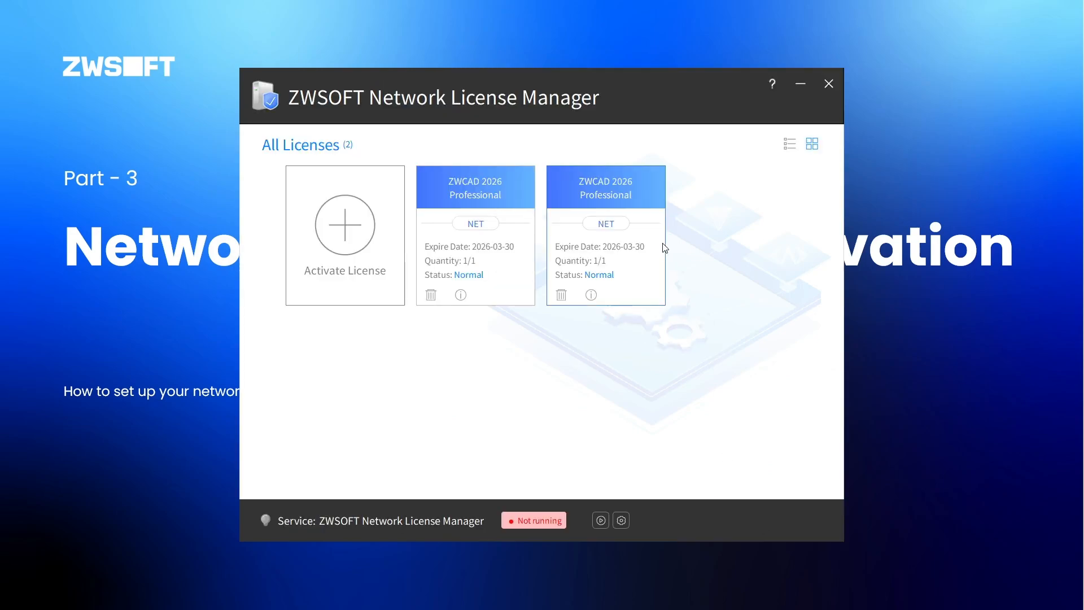
{"action": "left_click", "coordinate": [799, 90]}
{"action": "left_click", "coordinate": [989, 391]}
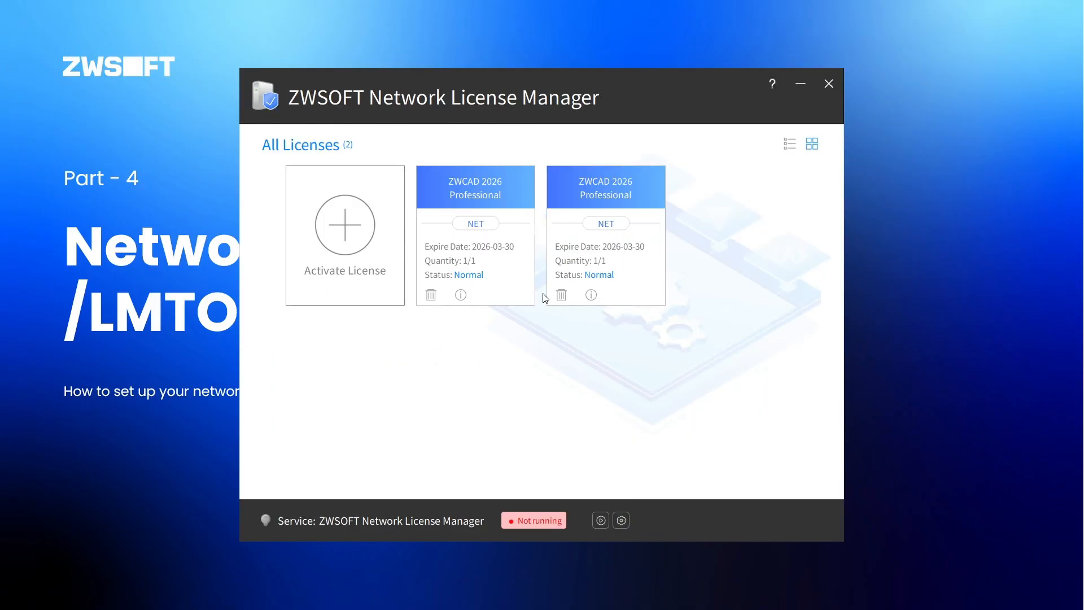
Open Service configuration with the gear button and launch LMTOOLS from its Start LMTools link
{"action": "left_click", "coordinate": [621, 520]}
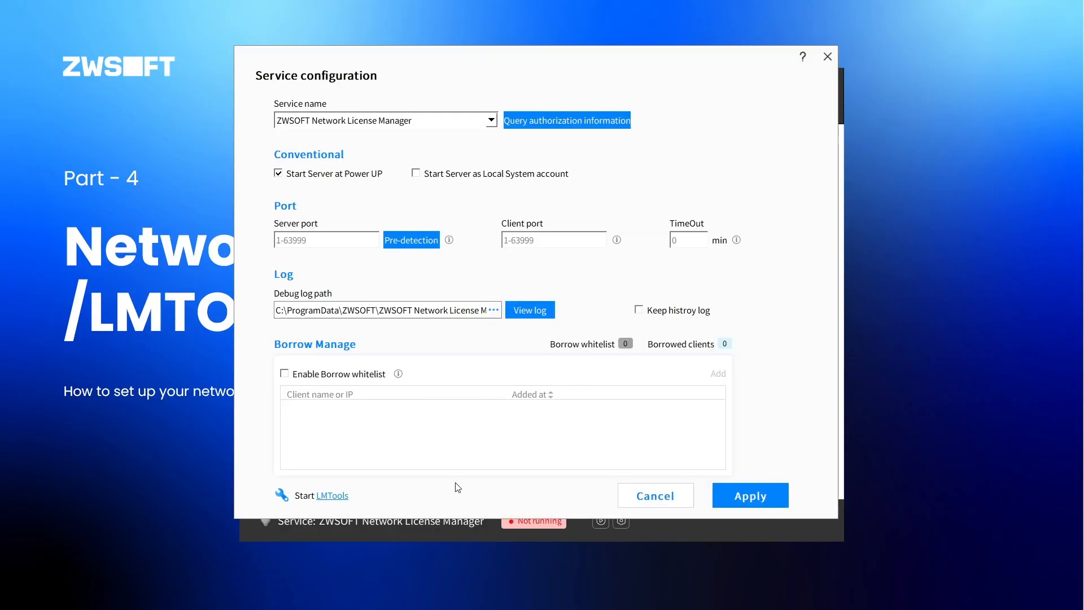
{"action": "left_click", "coordinate": [327, 497]}
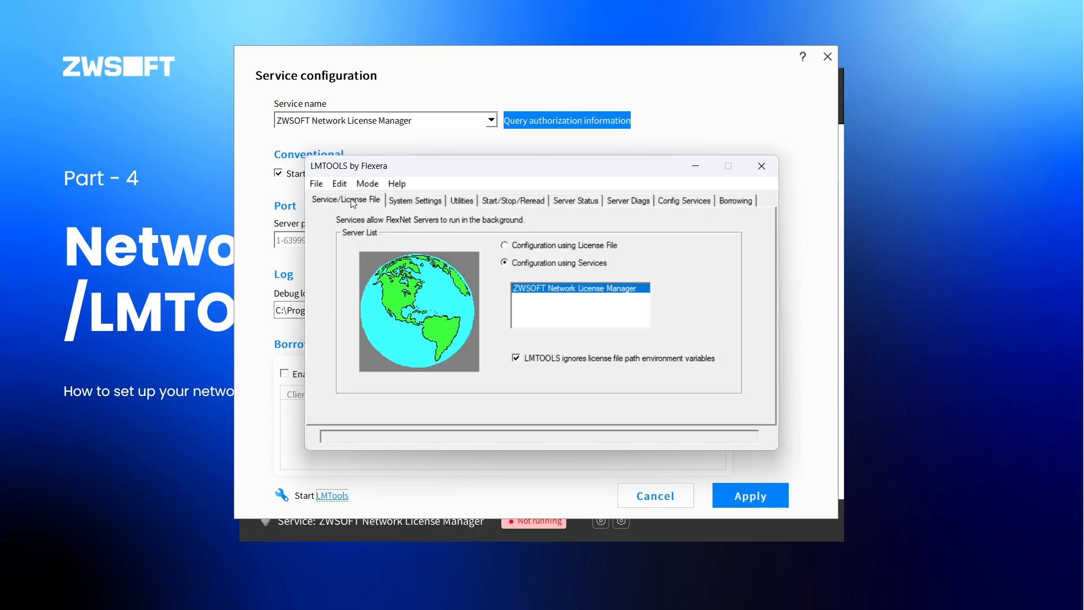
Highlight the Hostname and IPv4 Address on System Settings, then show the Start/Stop/Reread page
{"action": "left_click", "coordinate": [430, 203]}
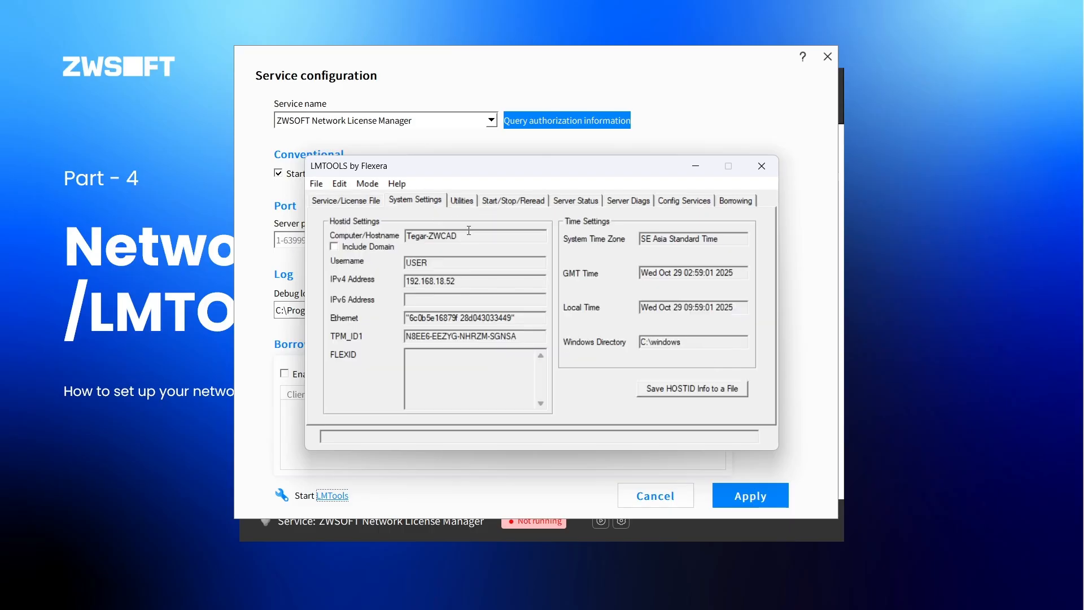
{"action": "left_click_drag", "start_coordinate": [479, 237], "coordinate": [404, 255]}
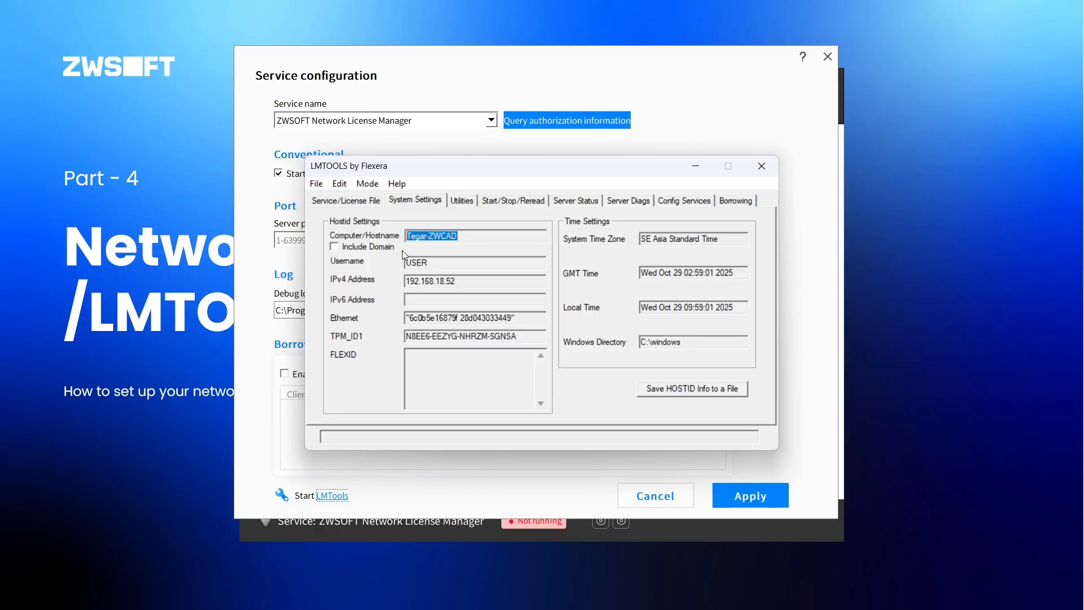
{"action": "left_click_drag", "start_coordinate": [470, 281], "coordinate": [387, 281]}
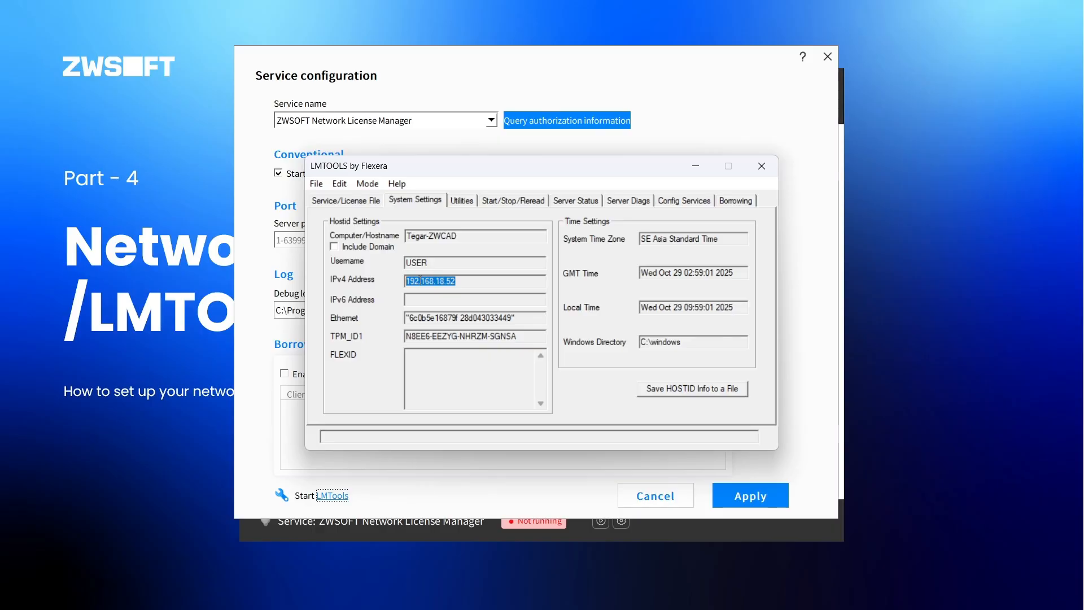
{"action": "left_click_drag", "start_coordinate": [458, 235], "coordinate": [388, 235]}
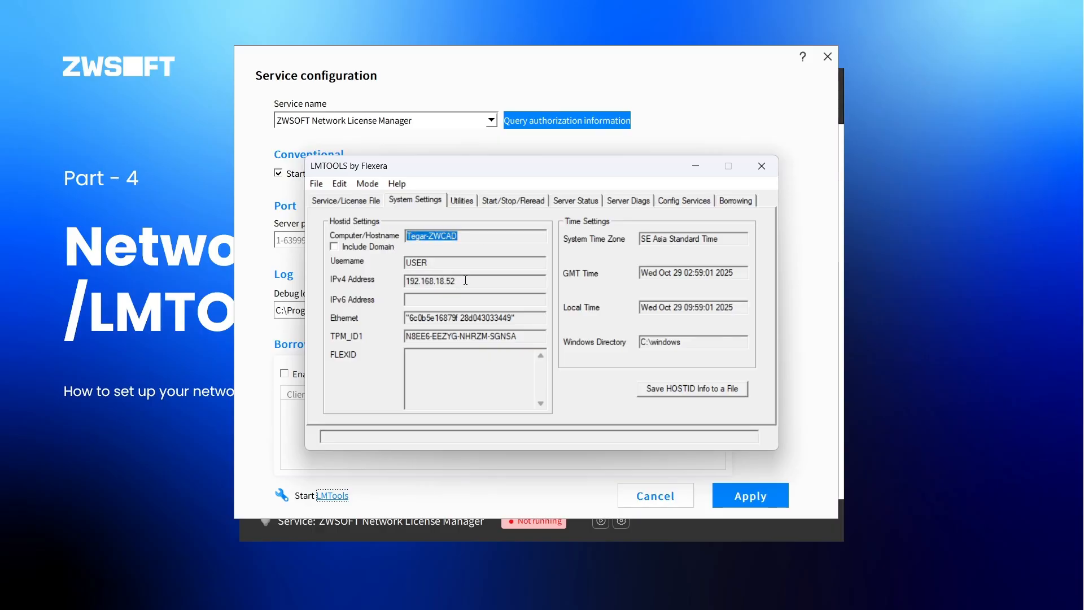
{"action": "left_click_drag", "start_coordinate": [466, 280], "coordinate": [399, 282]}
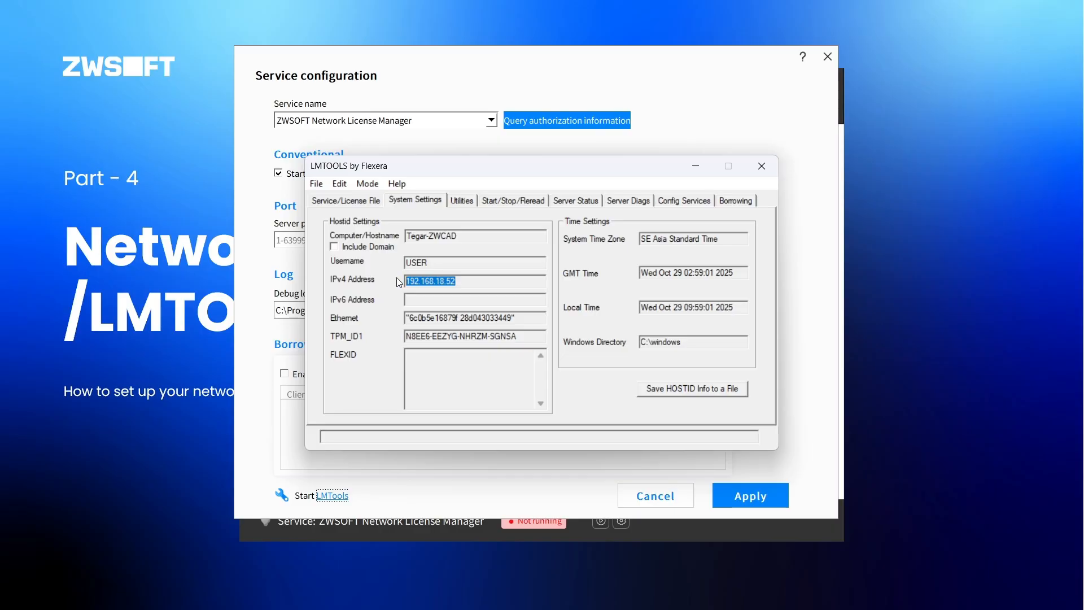
{"action": "left_click", "coordinate": [510, 201]}
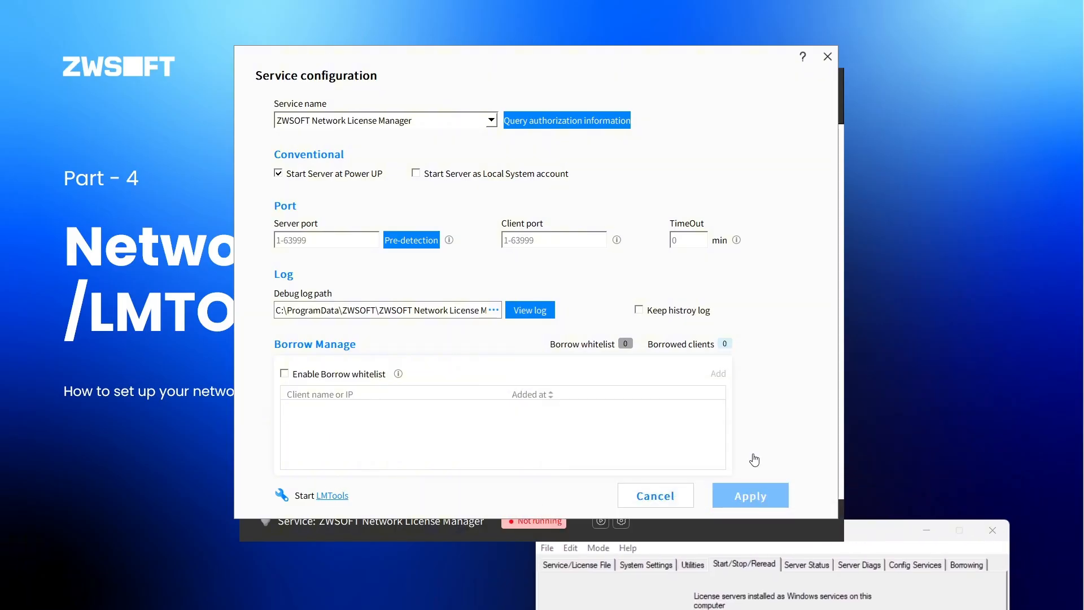
Apply the service configuration, acknowledge the success message, and bring LMTOOLS in front
{"action": "left_click", "coordinate": [750, 495]}
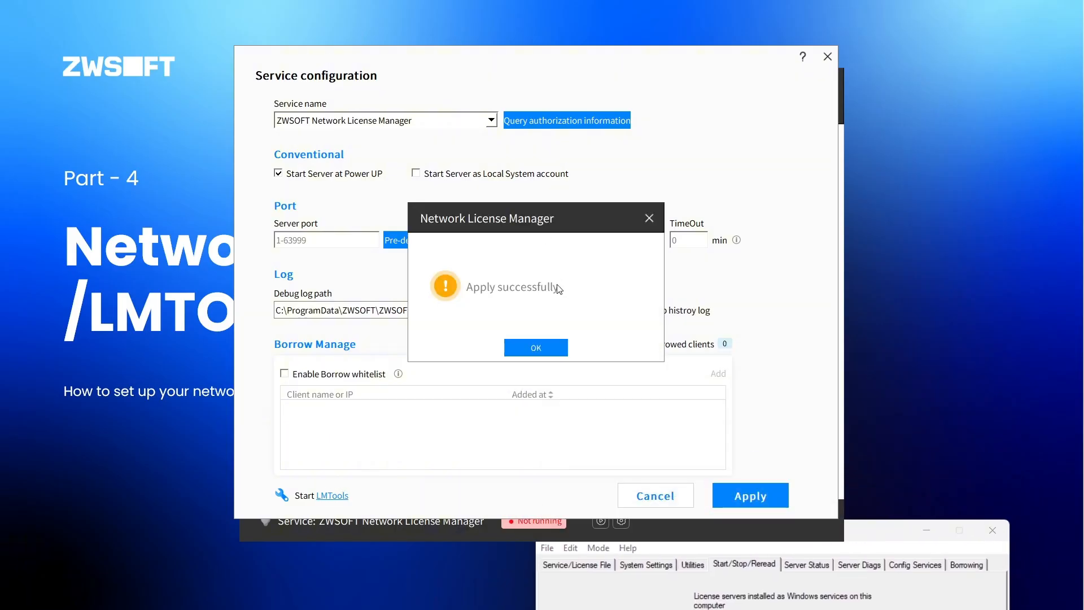
{"action": "left_click", "coordinate": [525, 343]}
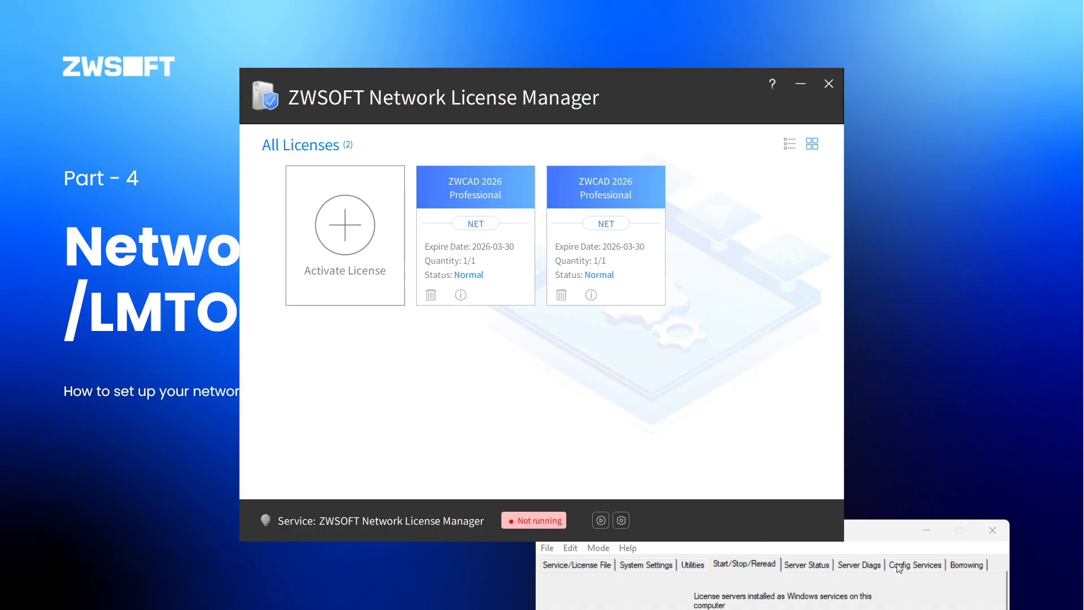
{"action": "left_click_drag", "start_coordinate": [876, 537], "coordinate": [818, 231]}
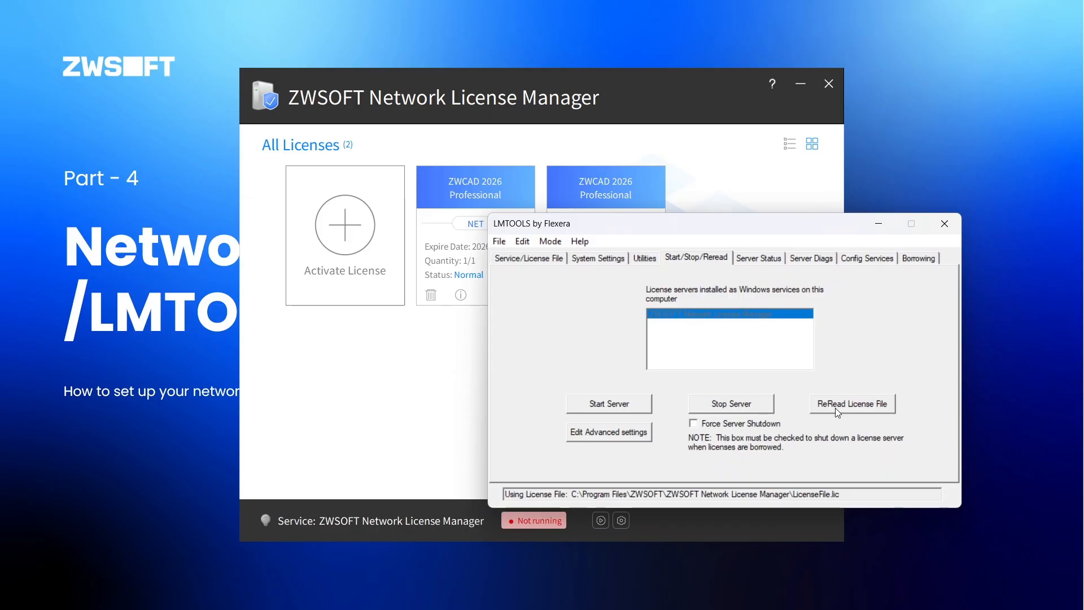
Review the Server Status and Config Services tabs, then start the ZWSOFT license server
{"action": "left_click", "coordinate": [756, 258]}
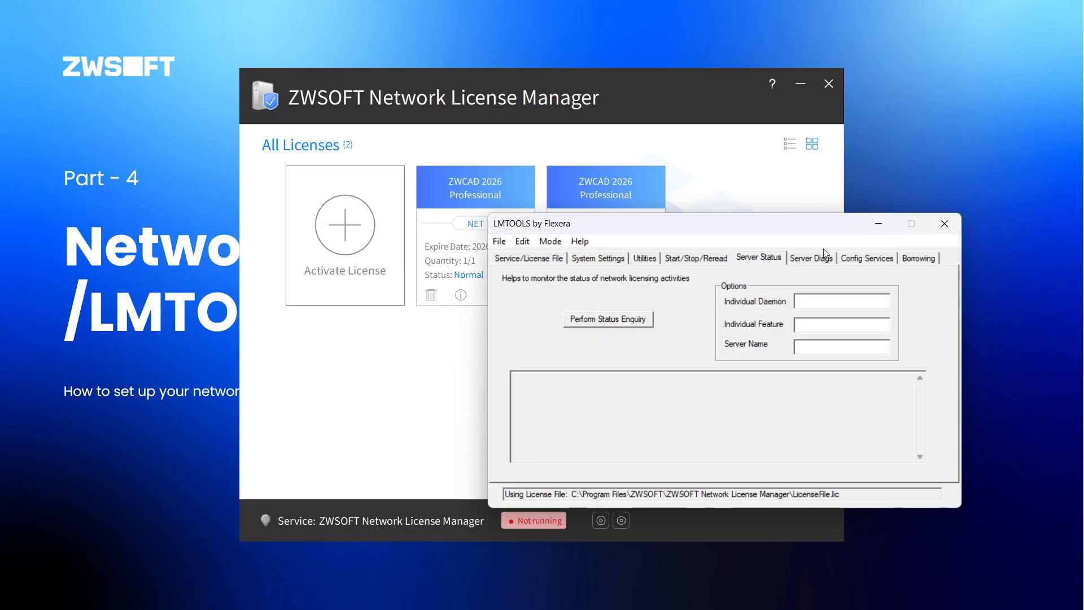
{"action": "left_click", "coordinate": [864, 263]}
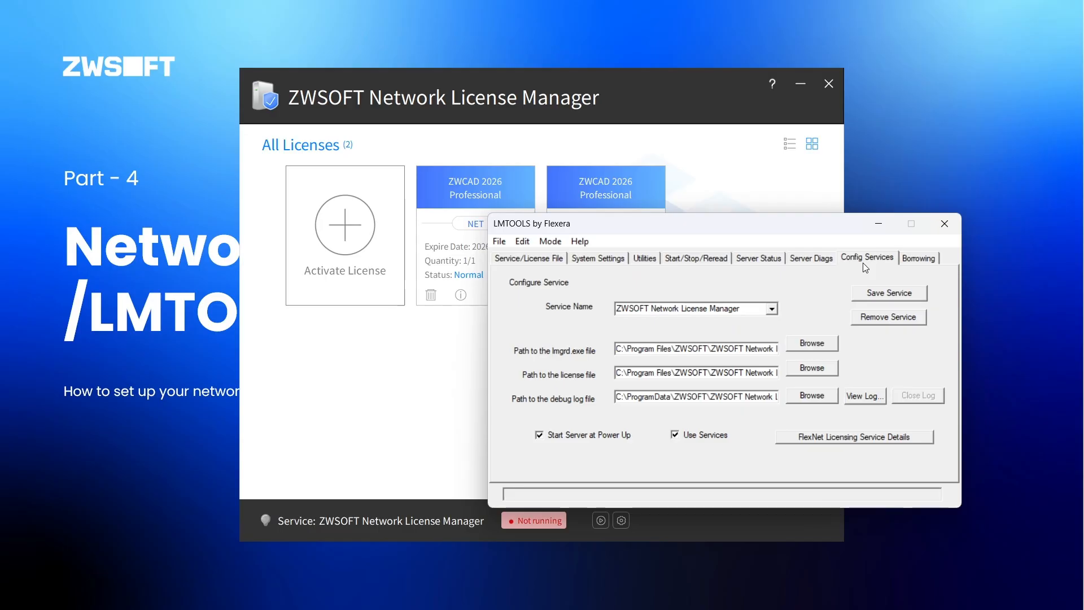
{"action": "left_click", "coordinate": [667, 258]}
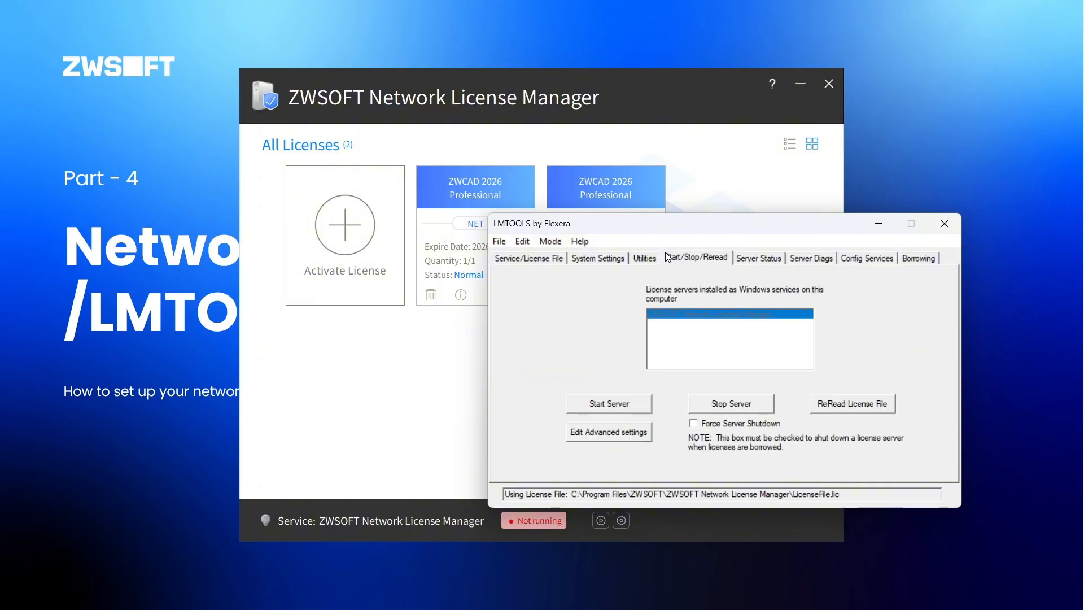
{"action": "left_click", "coordinate": [600, 401]}
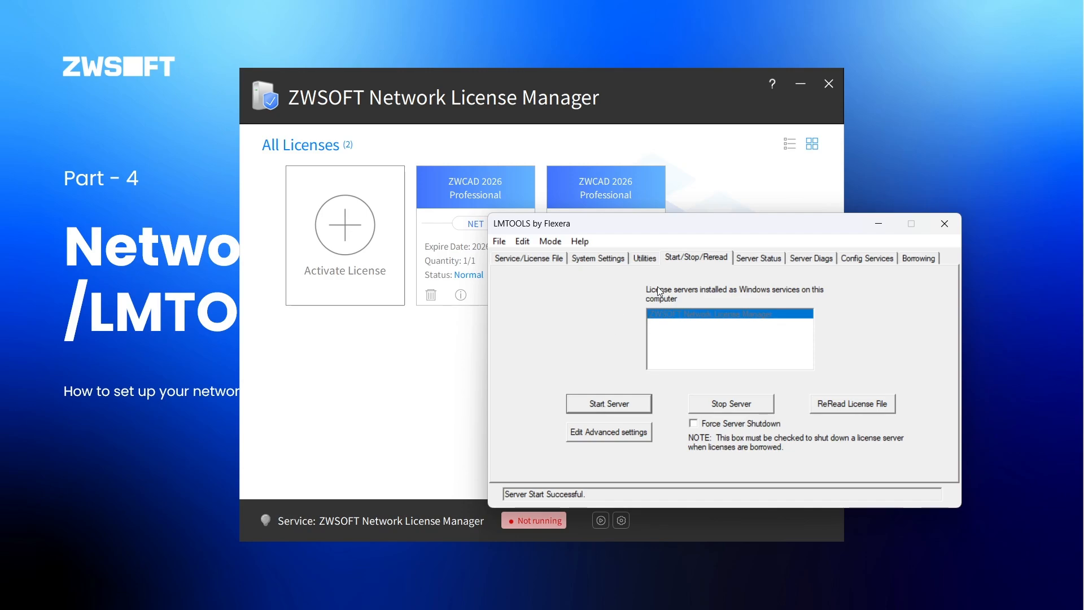
Run a status enquiry and highlight ZW2D_PRO's totals: 2 licenses issued, 0 in use
{"action": "left_click", "coordinate": [737, 260]}
{"action": "left_click", "coordinate": [599, 320]}
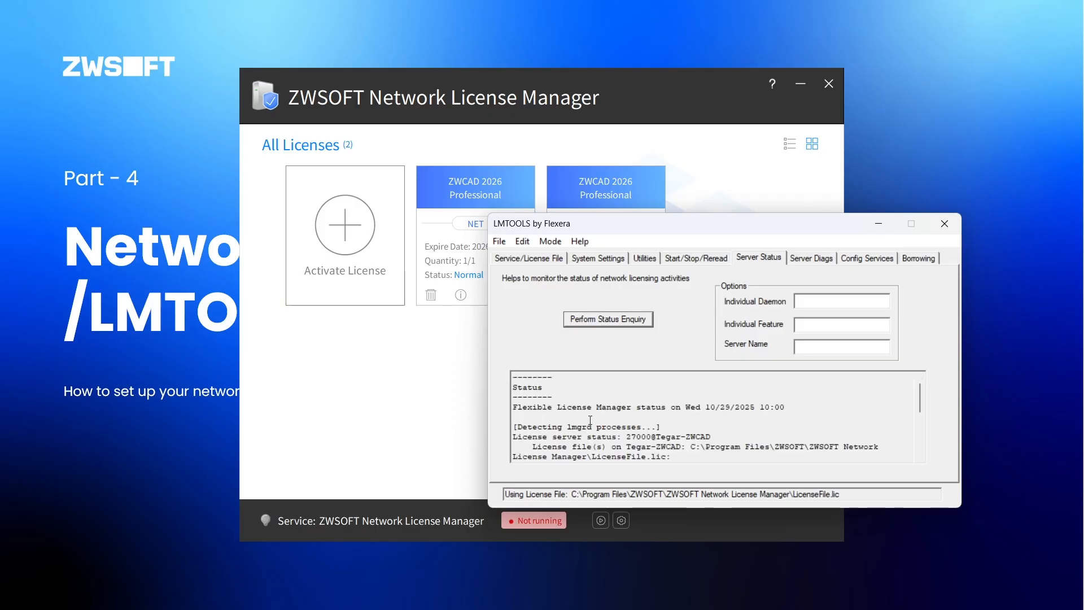
{"action": "scroll", "coordinate": [578, 412], "scroll_direction": "down", "scroll_amount": 2}
{"action": "scroll", "coordinate": [558, 407], "scroll_direction": "down", "scroll_amount": 2}
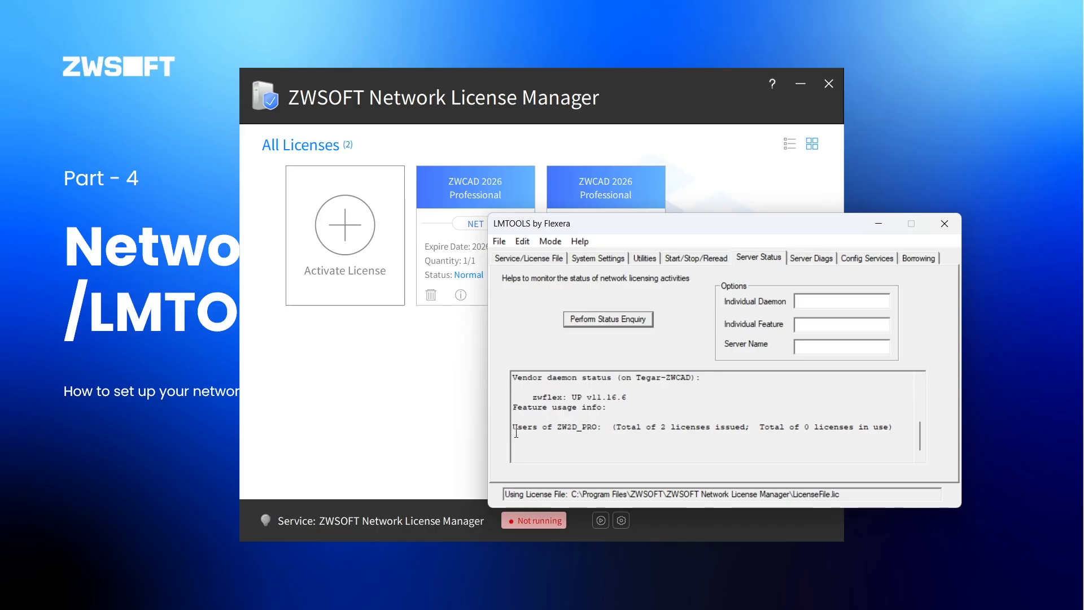
{"action": "left_click_drag", "start_coordinate": [620, 428], "coordinate": [885, 439]}
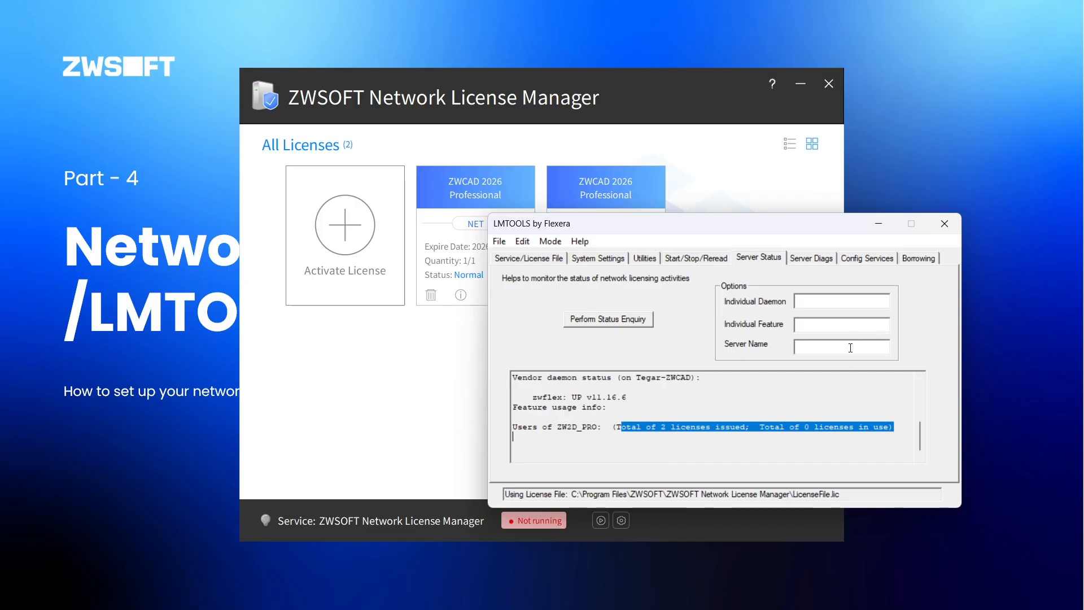
{"action": "left_click", "coordinate": [858, 258]}
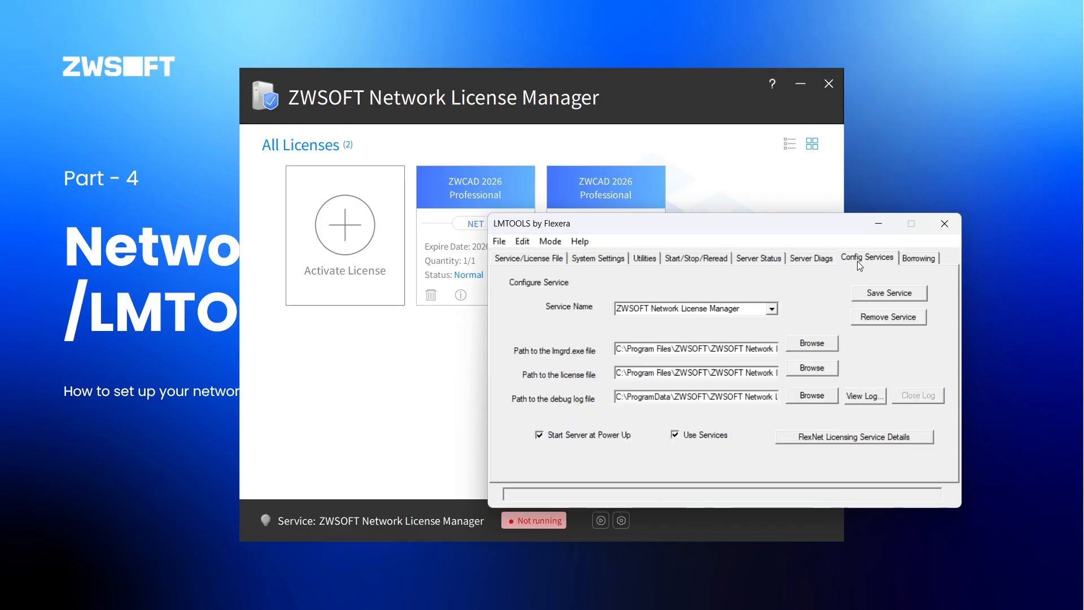
Save a new service named 'ZWCAD 01' and dismiss the missing lmgrd.exe error
{"action": "left_click", "coordinate": [758, 308]}
{"action": "type", "text": "zwca"}
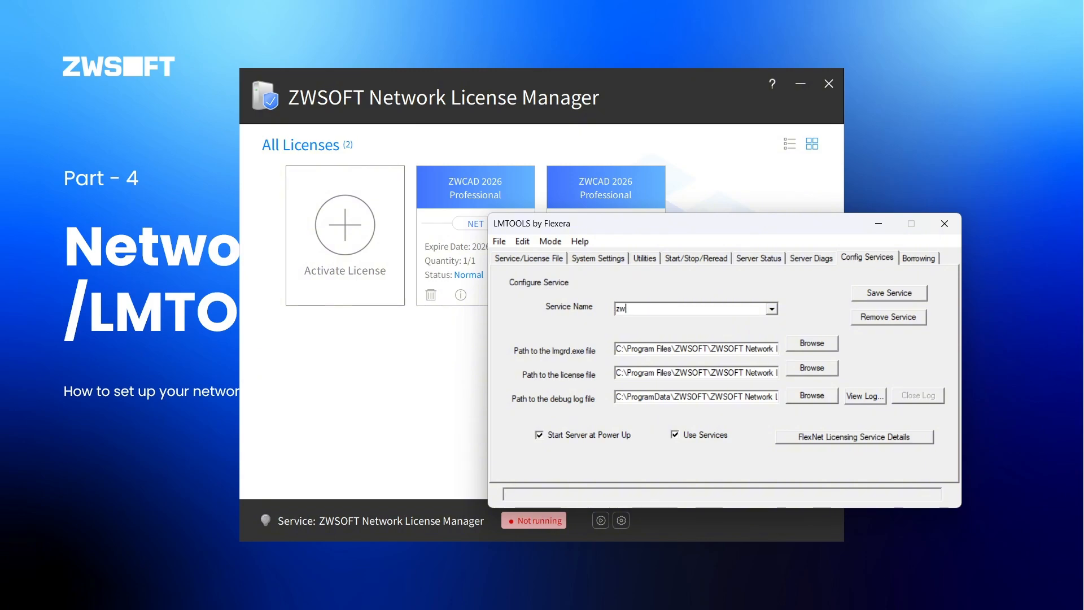
{"action": "key", "text": "BackSpace"}
{"action": "key", "text": "BackSpace"}
{"action": "key", "text": "BackSpace"}
{"action": "key", "text": "BackSpace"}
{"action": "type", "text": "ZWCAD 01"}
{"action": "left_click", "coordinate": [864, 292]}
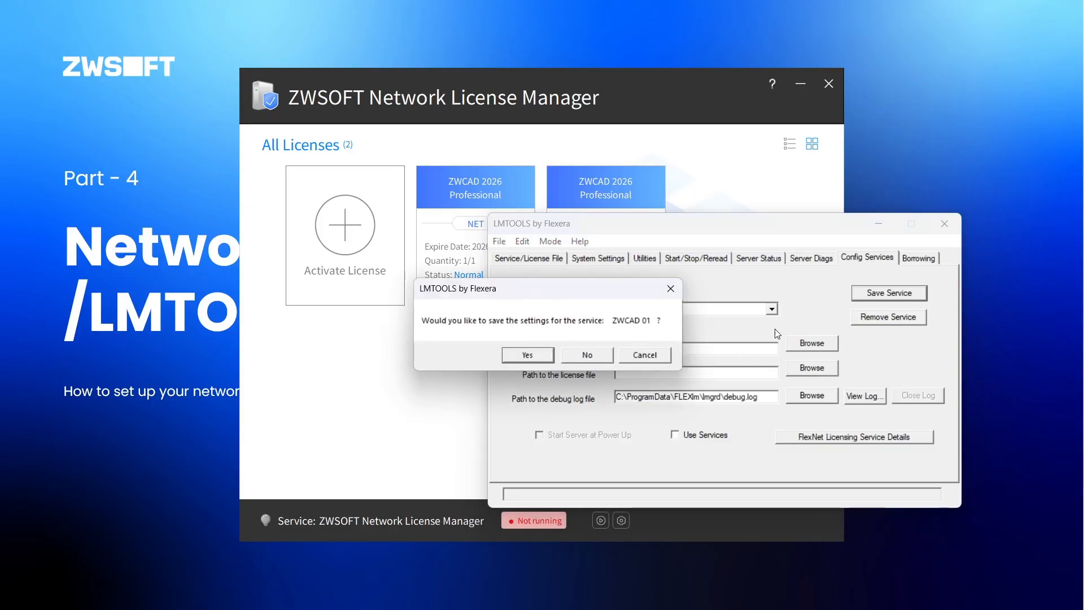
{"action": "left_click", "coordinate": [528, 353]}
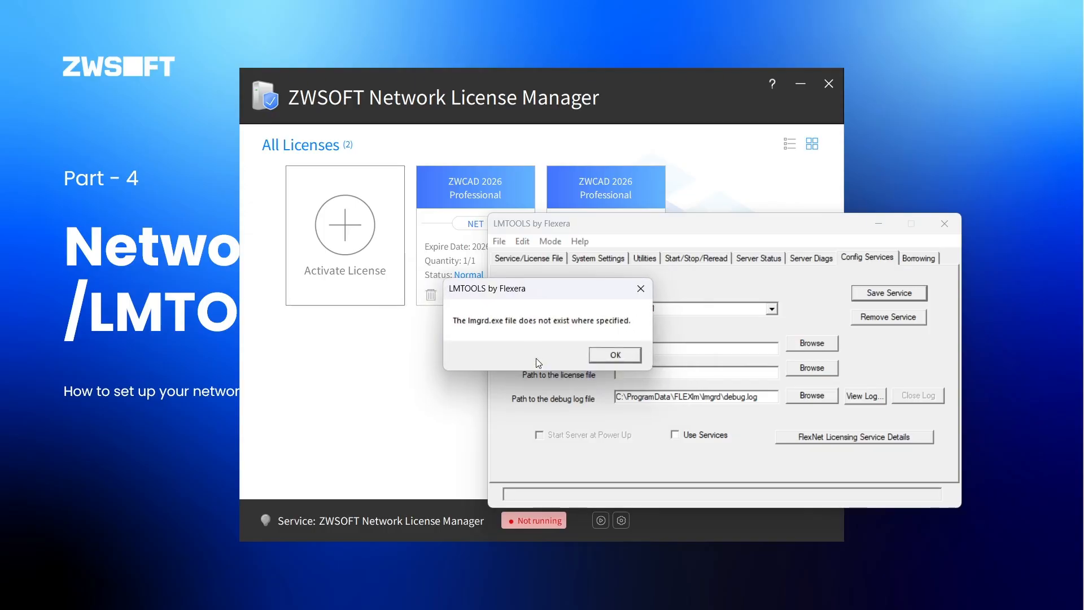
{"action": "left_click", "coordinate": [608, 360]}
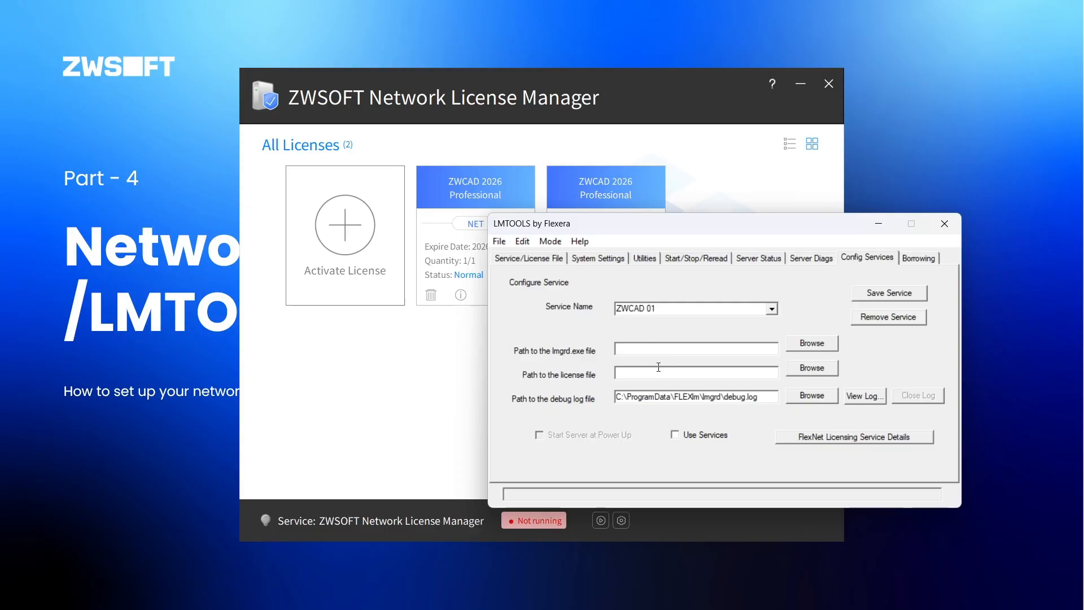
Set the lmgrd path to lmgrd.exe in Program Files\ZWSOFT\ZWSOFT Network License Manager
{"action": "left_click", "coordinate": [811, 344]}
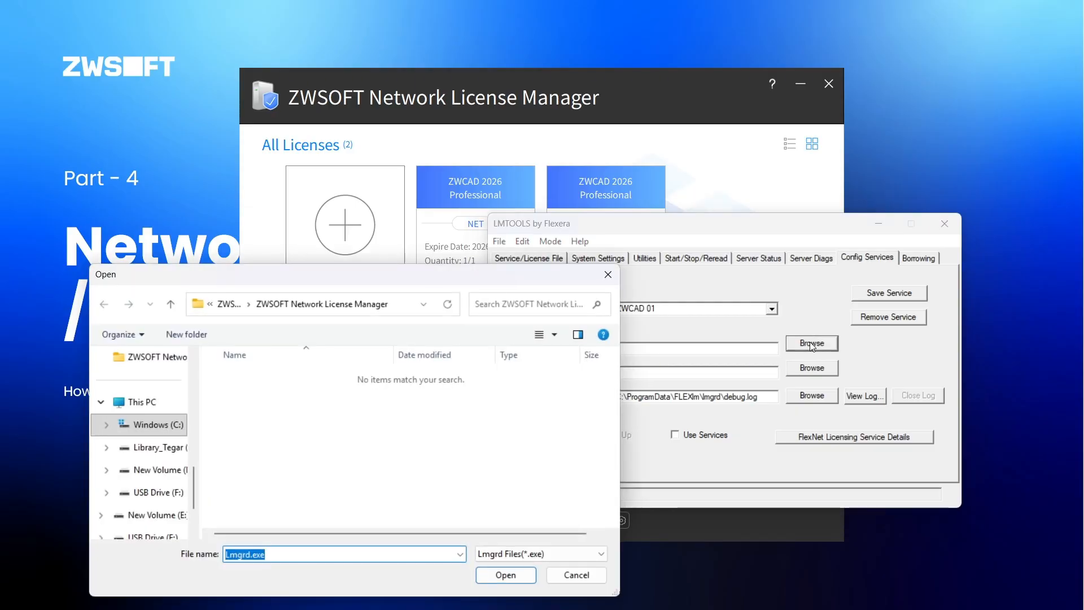
{"action": "left_click_drag", "start_coordinate": [529, 272], "coordinate": [834, 388]}
{"action": "left_click_drag", "start_coordinate": [603, 402], "coordinate": [543, 195]}
{"action": "scroll", "coordinate": [363, 419], "scroll_direction": "down", "scroll_amount": 2}
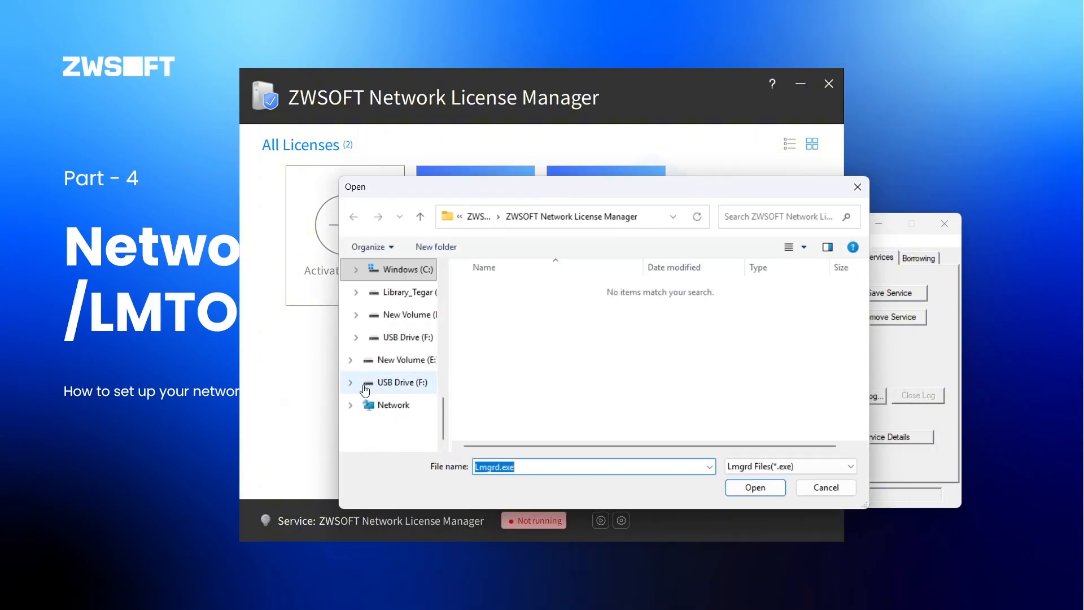
{"action": "scroll", "coordinate": [359, 404], "scroll_direction": "up", "scroll_amount": 3}
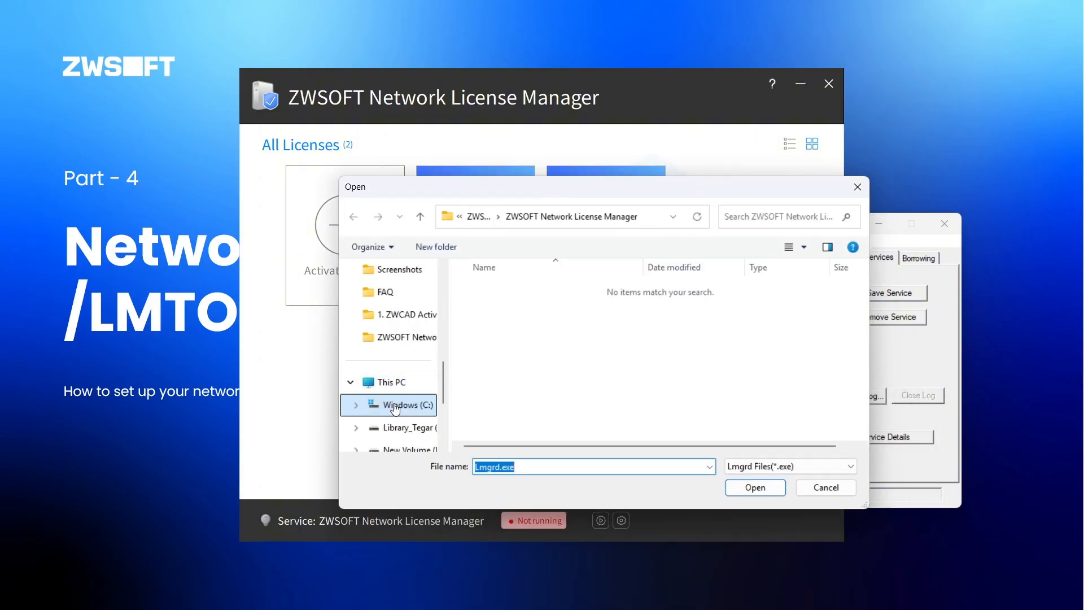
{"action": "left_click", "coordinate": [395, 406]}
{"action": "scroll", "coordinate": [533, 364], "scroll_direction": "down", "scroll_amount": 2}
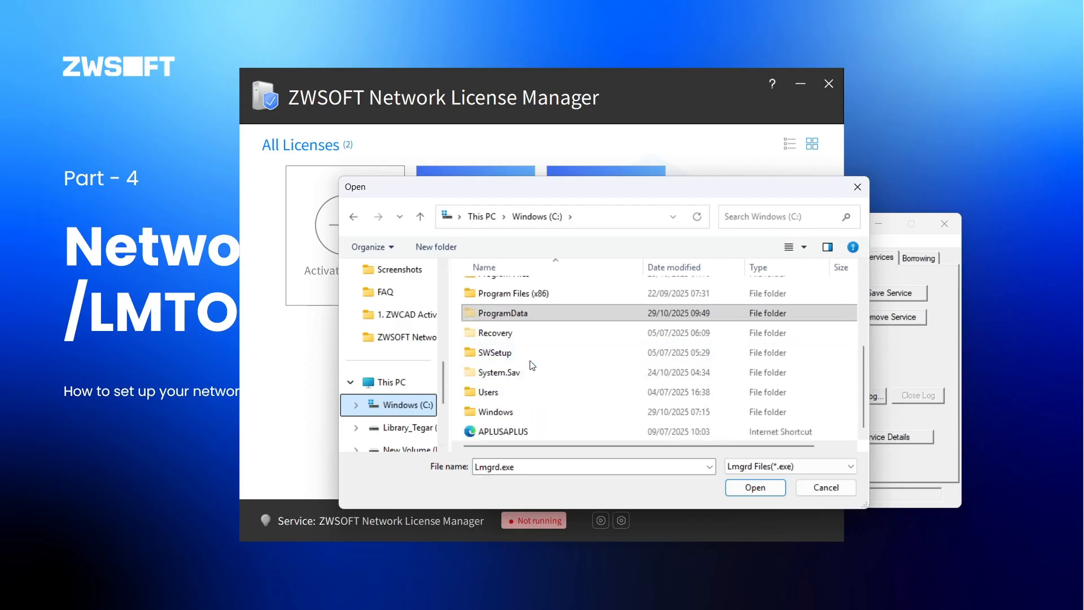
{"action": "scroll", "coordinate": [528, 358], "scroll_direction": "up", "scroll_amount": 1}
{"action": "double_click", "coordinate": [526, 325]}
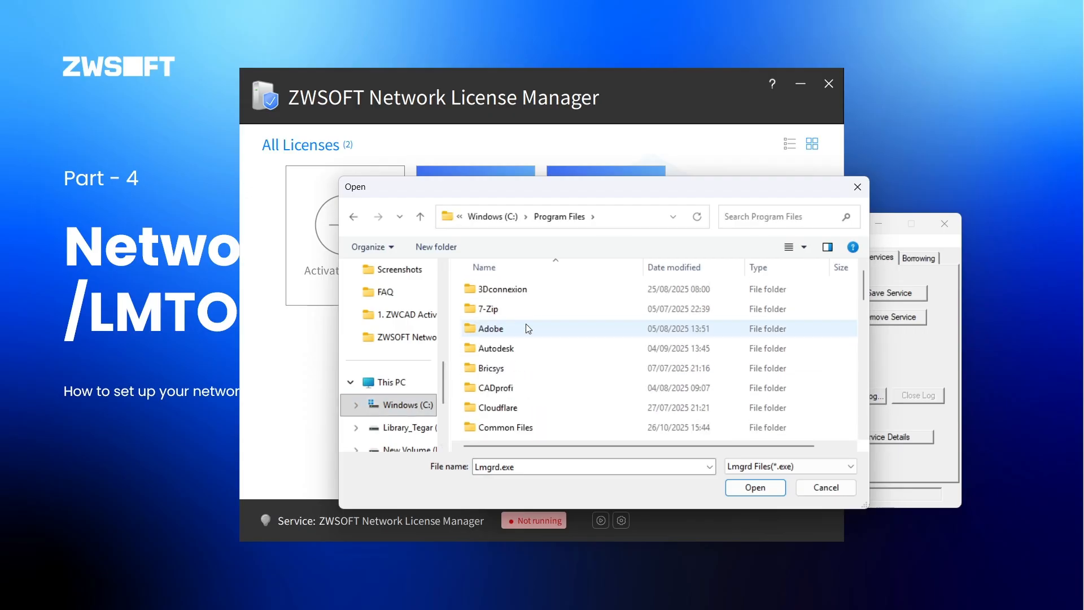
{"action": "scroll", "coordinate": [528, 350], "scroll_direction": "down", "scroll_amount": 9}
{"action": "double_click", "coordinate": [518, 430]}
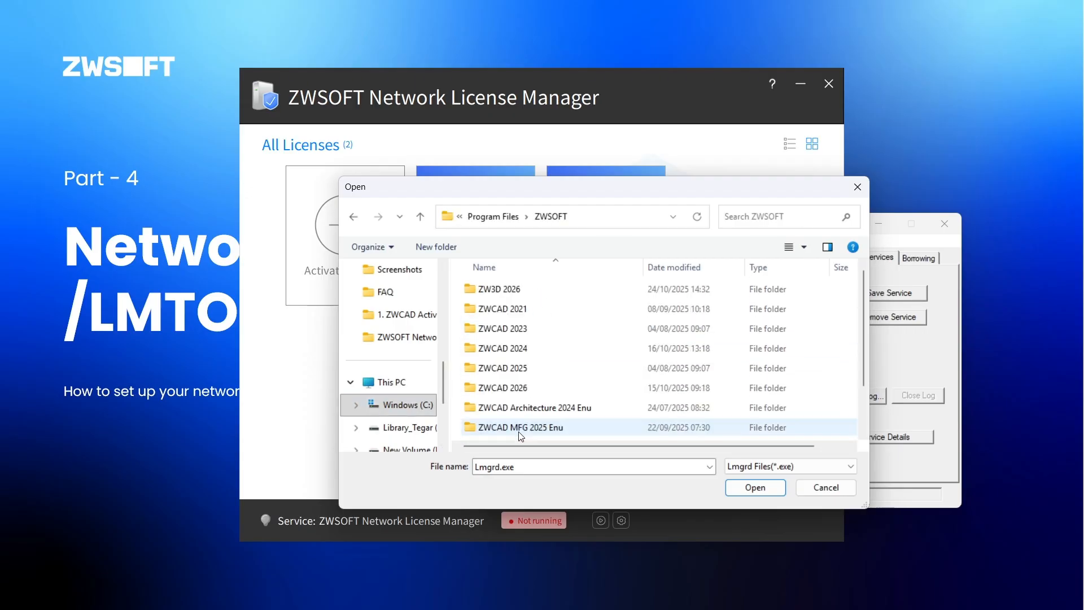
{"action": "double_click", "coordinate": [554, 389]}
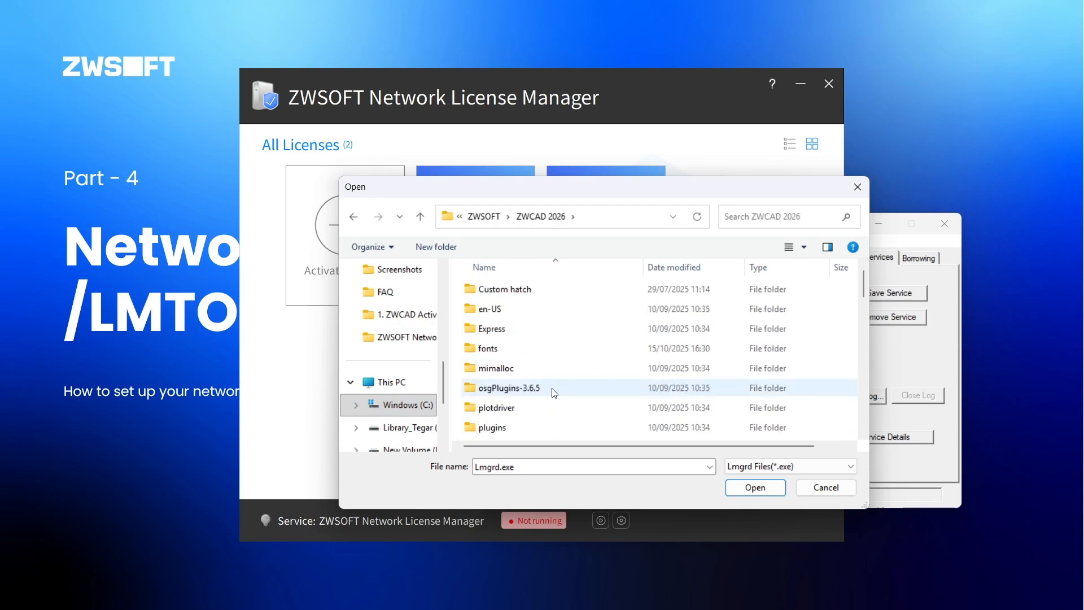
{"action": "scroll", "coordinate": [558, 361], "scroll_direction": "down", "scroll_amount": 15}
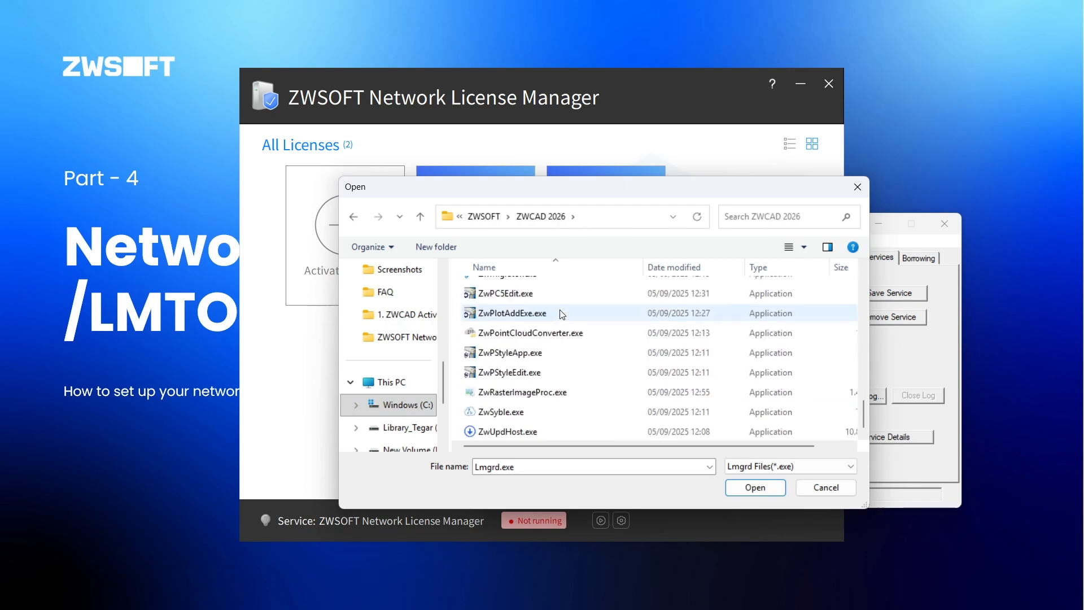
{"action": "left_click", "coordinate": [490, 219]}
{"action": "scroll", "coordinate": [584, 366], "scroll_direction": "down", "scroll_amount": 2}
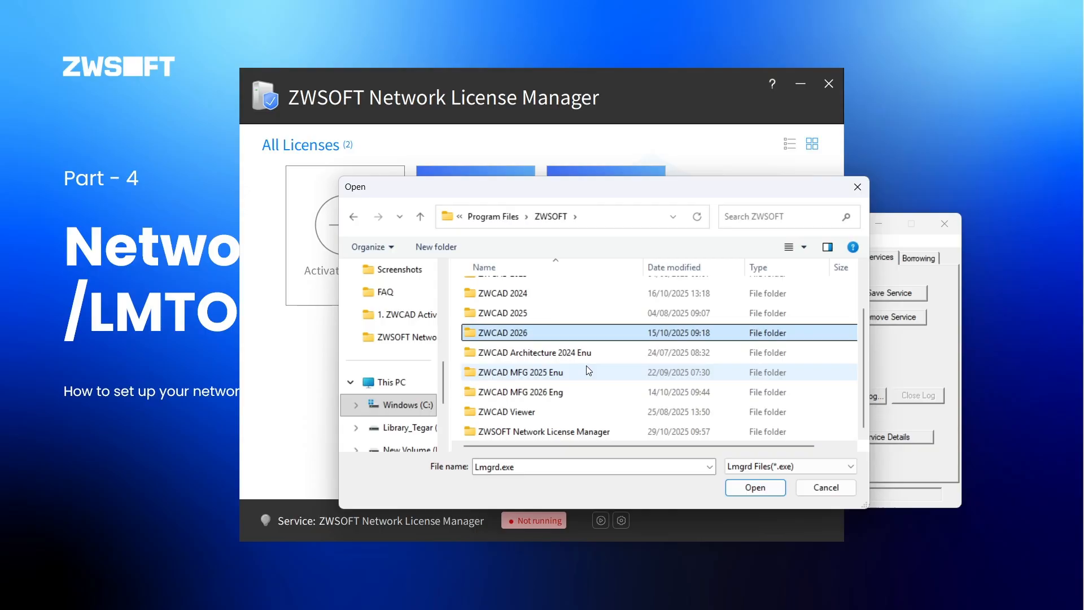
{"action": "double_click", "coordinate": [569, 433]}
{"action": "left_click", "coordinate": [552, 388]}
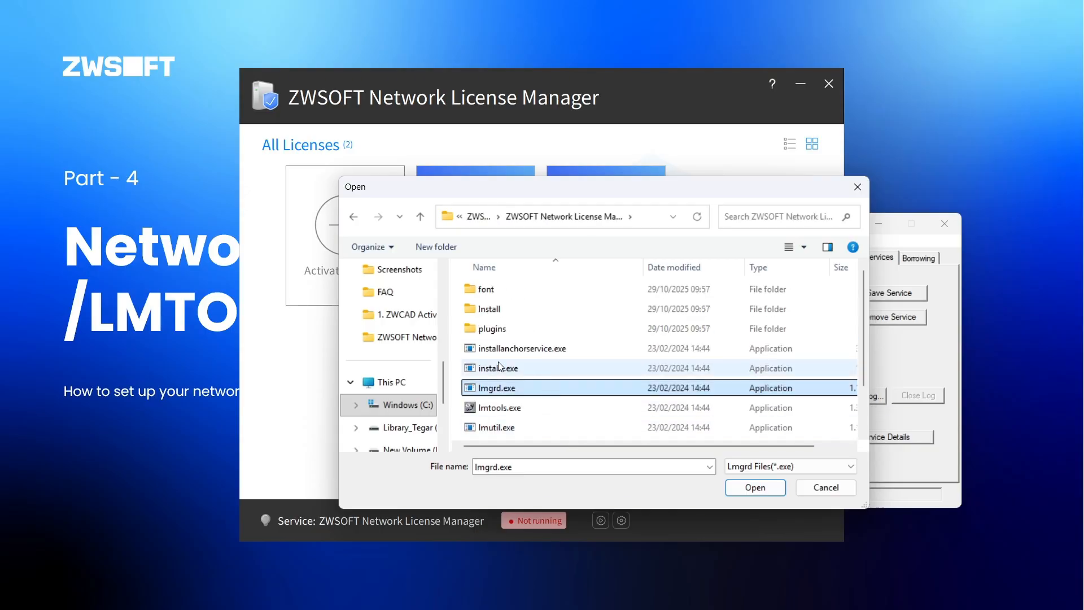
{"action": "left_click", "coordinate": [754, 487]}
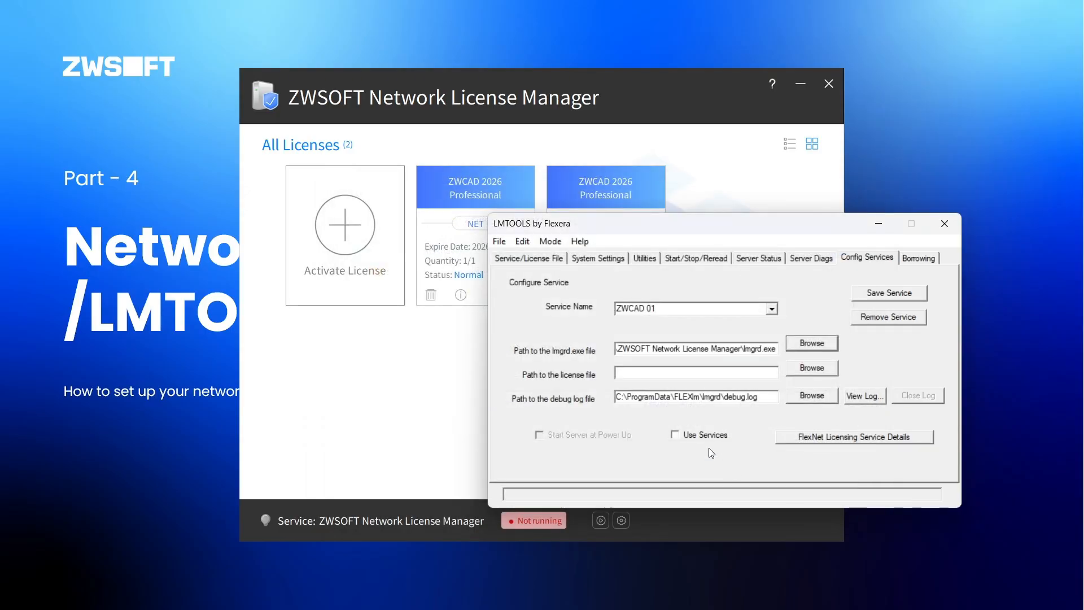
Set the license file path to LicenseFile.lic in the same folder
{"action": "left_click", "coordinate": [830, 368]}
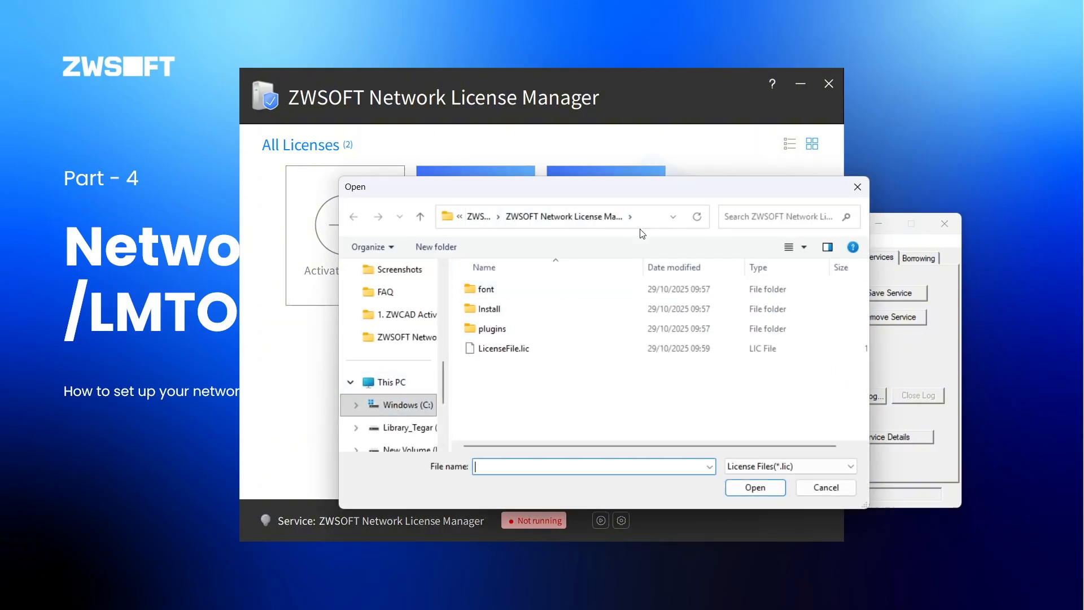
{"action": "left_click", "coordinate": [649, 217]}
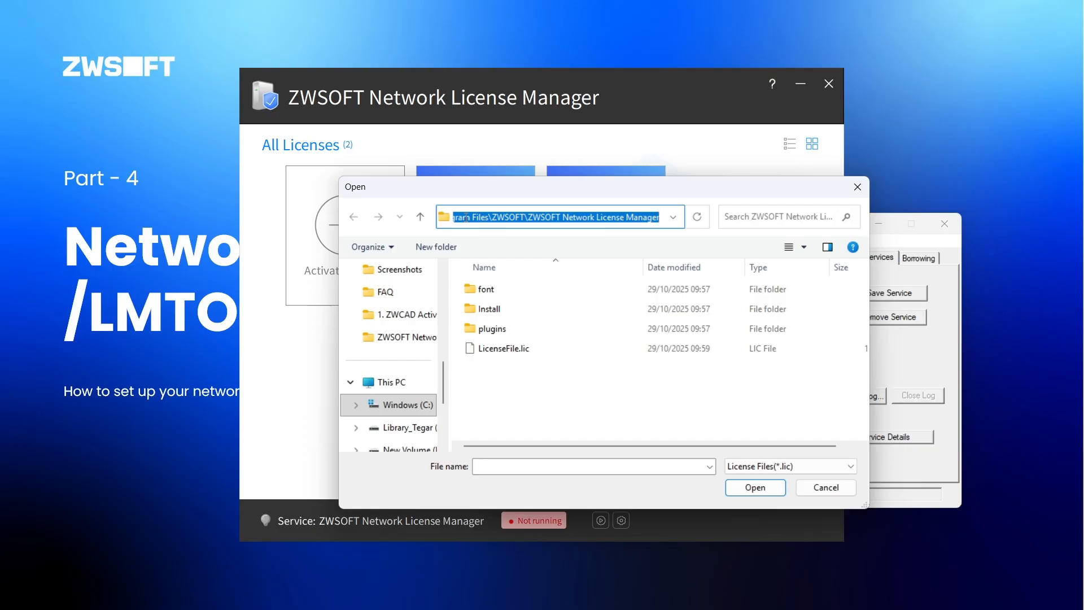
{"action": "key", "text": "Home"}
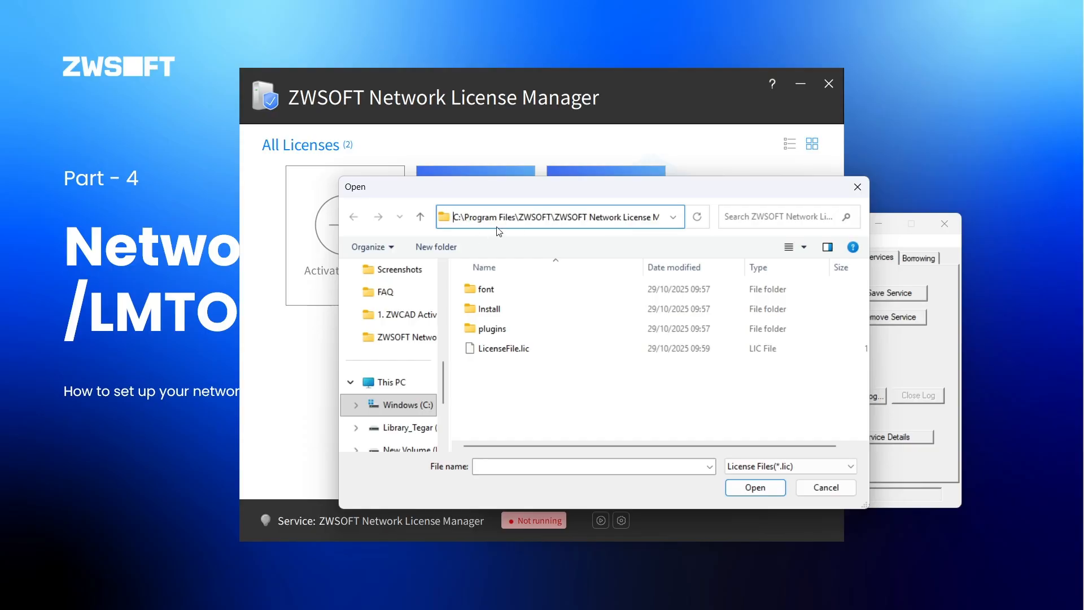
{"action": "key", "text": "Right"}
{"action": "key", "text": "Right"}
{"action": "key", "text": "Right"}
{"action": "key", "text": "Right"}
{"action": "key", "text": "Right"}
{"action": "key", "text": "Right"}
{"action": "key", "text": "Right"}
{"action": "key", "text": "Right"}
{"action": "key", "text": "Right"}
{"action": "key", "text": "Right"}
{"action": "key", "text": "Right"}
{"action": "key", "text": "Right"}
{"action": "key", "text": "Right"}
{"action": "key", "text": "Right"}
{"action": "key", "text": "Right"}
{"action": "key", "text": "Right"}
{"action": "key", "text": "Right"}
{"action": "key", "text": "Right"}
{"action": "key", "text": "Right"}
{"action": "key", "text": "Right"}
{"action": "key", "text": "Right"}
{"action": "key", "text": "Right"}
{"action": "key", "text": "Right"}
{"action": "left_click", "coordinate": [542, 348]}
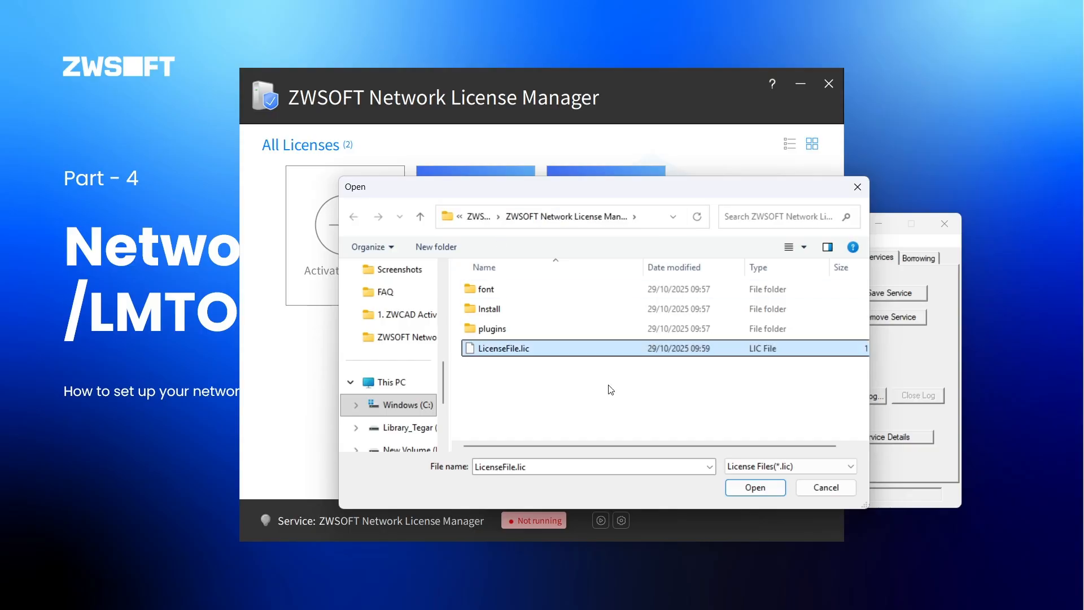
{"action": "left_click", "coordinate": [758, 487]}
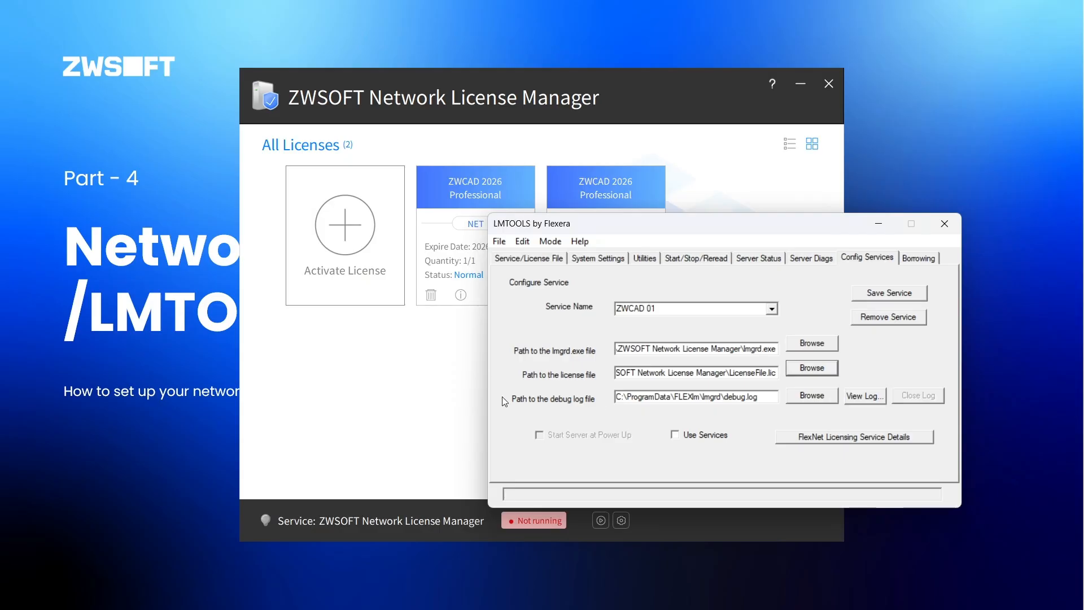
Set the debug log to ProgramData\ZWSOFT\ZWSOFT Network License Manager\License.log and view it
{"action": "left_click", "coordinate": [812, 395]}
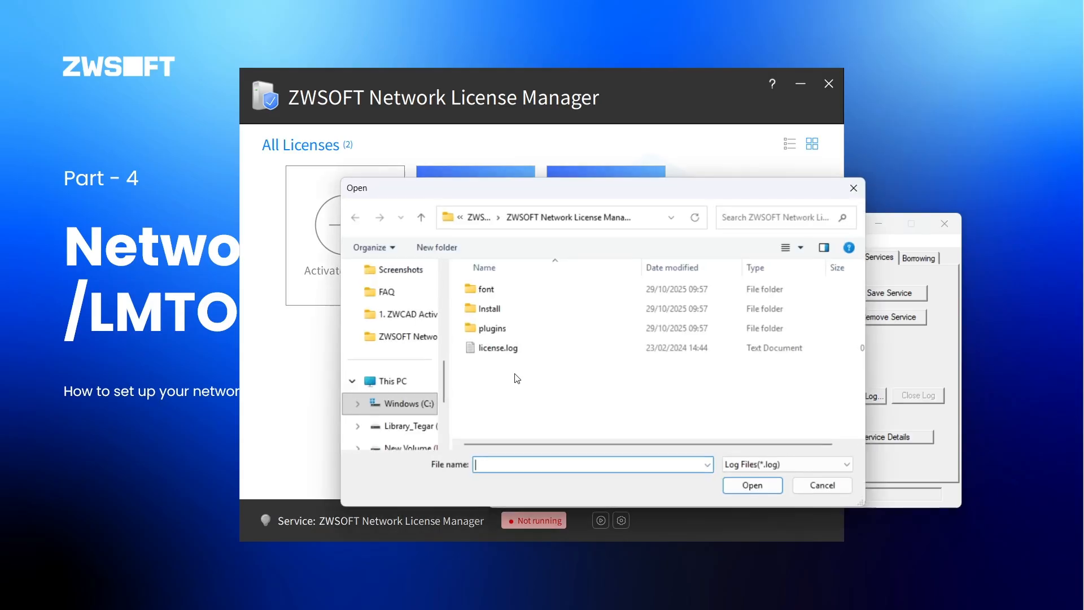
{"action": "left_click", "coordinate": [409, 405]}
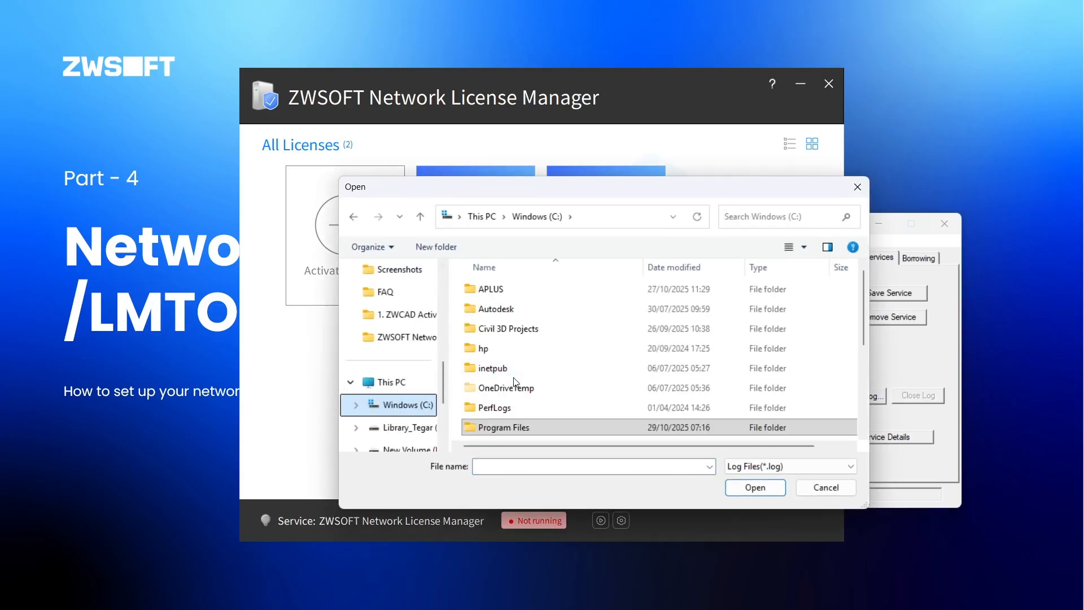
{"action": "scroll", "coordinate": [516, 396], "scroll_direction": "down", "scroll_amount": 1}
{"action": "double_click", "coordinate": [528, 407]}
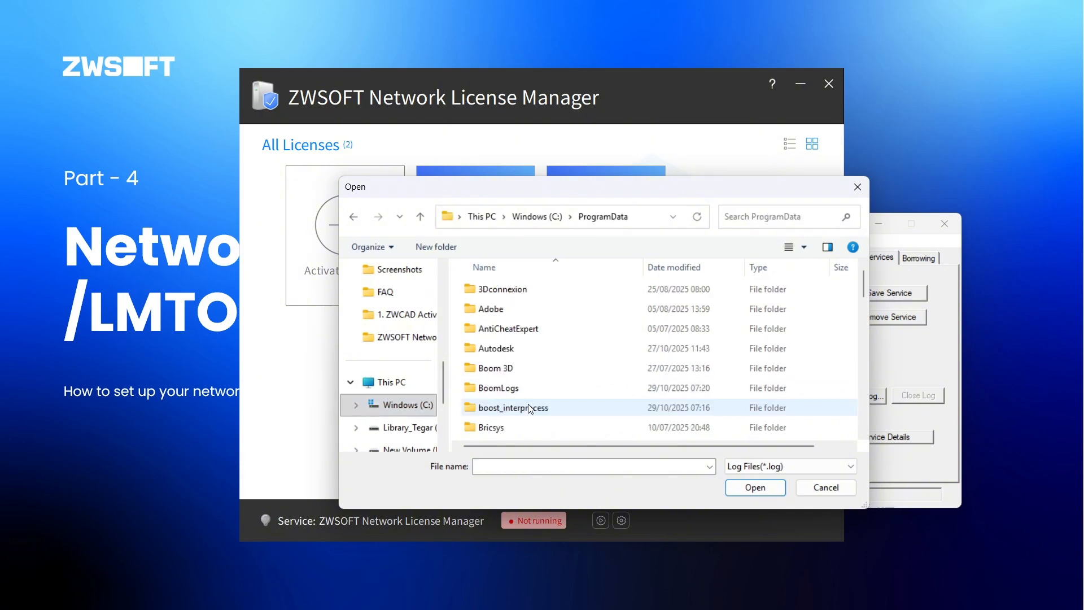
{"action": "scroll", "coordinate": [539, 346], "scroll_direction": "down", "scroll_amount": 5}
{"action": "double_click", "coordinate": [517, 432]}
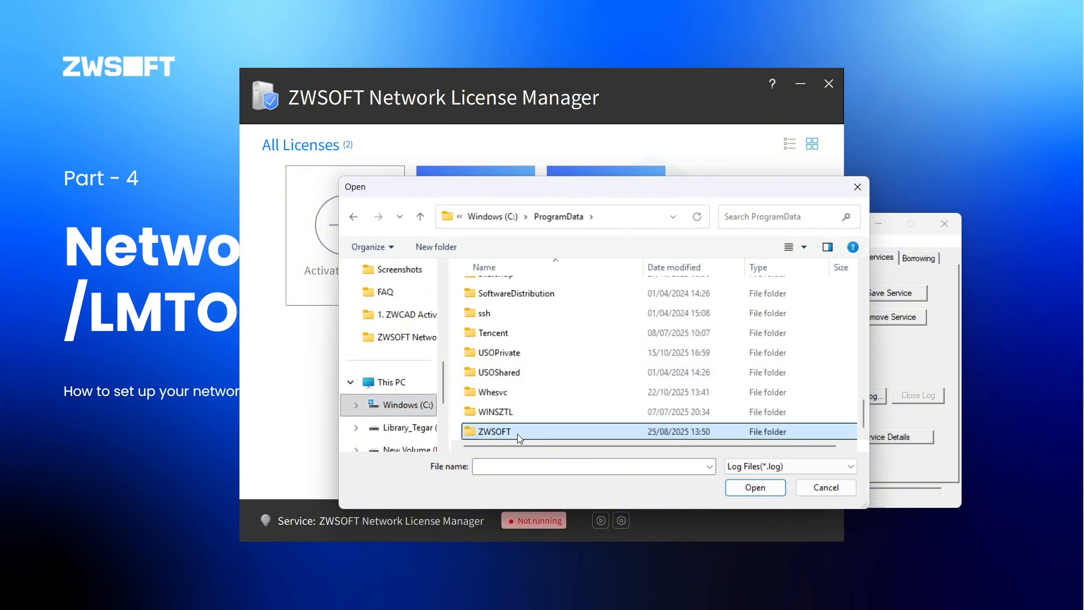
{"action": "double_click", "coordinate": [543, 330]}
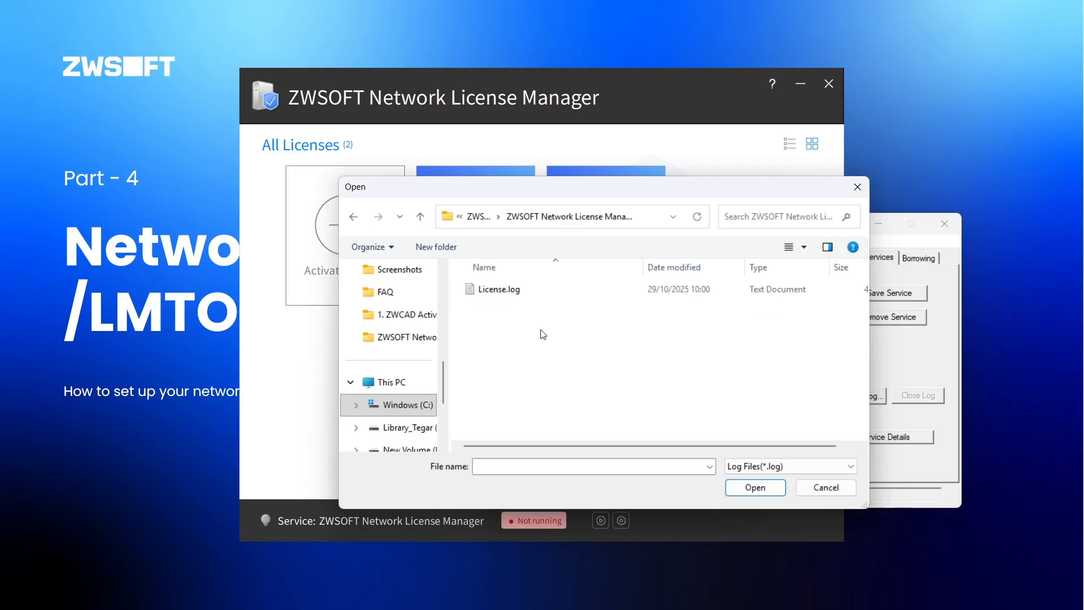
{"action": "left_click", "coordinate": [548, 288]}
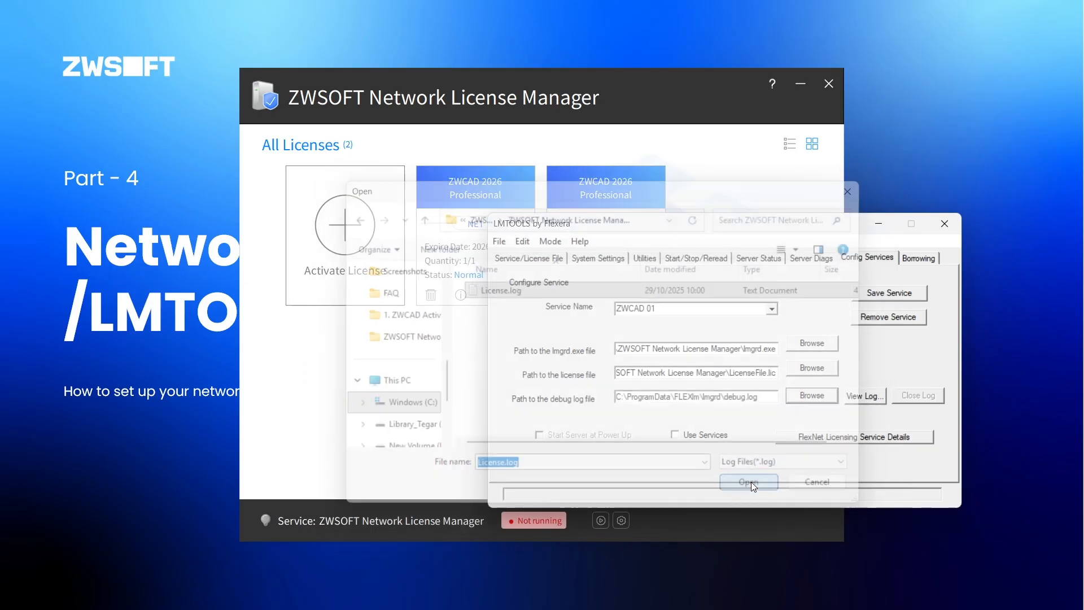
{"action": "left_click", "coordinate": [858, 397]}
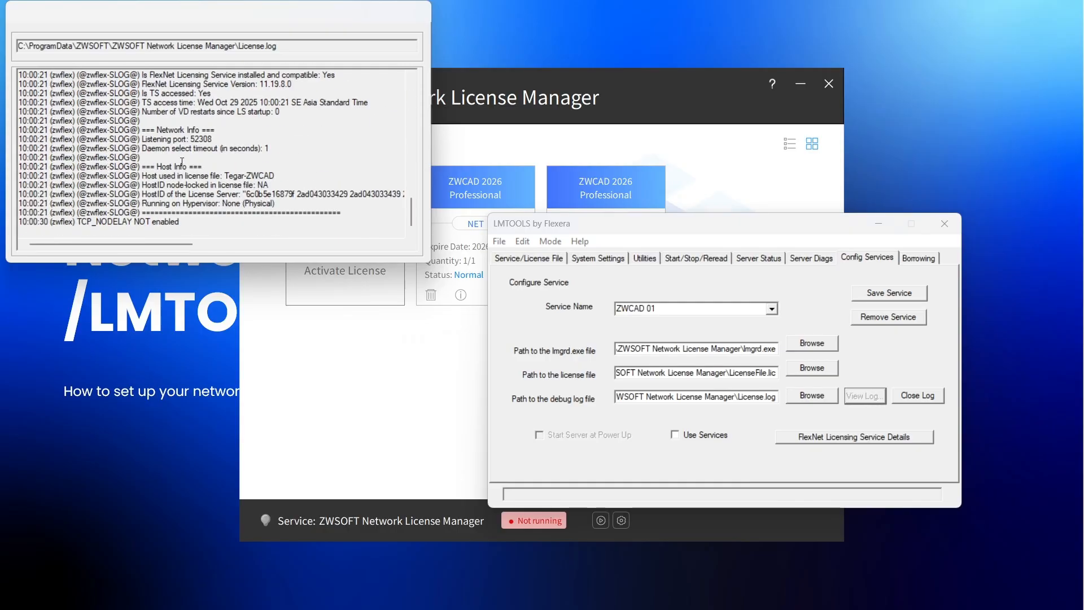
Close the log, enable Use Services, and save ZWCAD 01 to start at power up
{"action": "left_click", "coordinate": [906, 395]}
{"action": "left_click", "coordinate": [675, 435]}
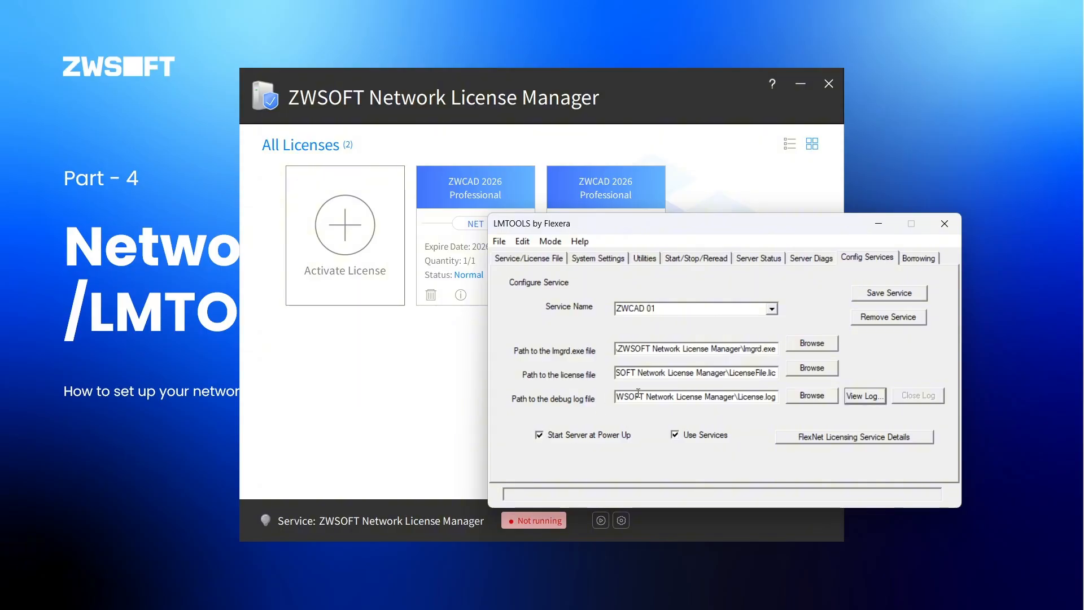
{"action": "left_click", "coordinate": [865, 297]}
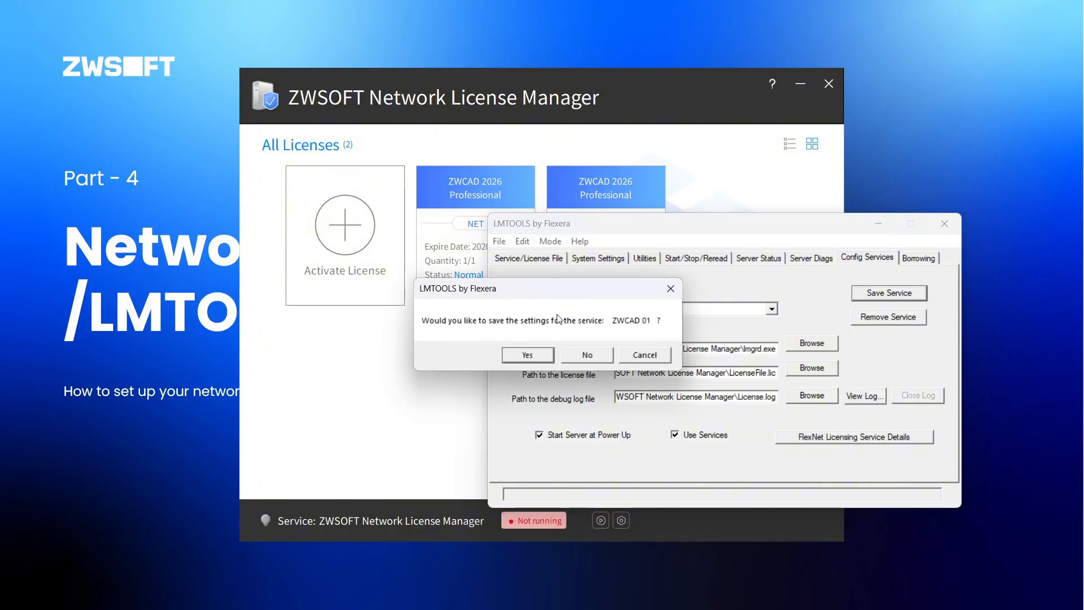
{"action": "left_click", "coordinate": [526, 353]}
{"action": "left_click", "coordinate": [529, 257]}
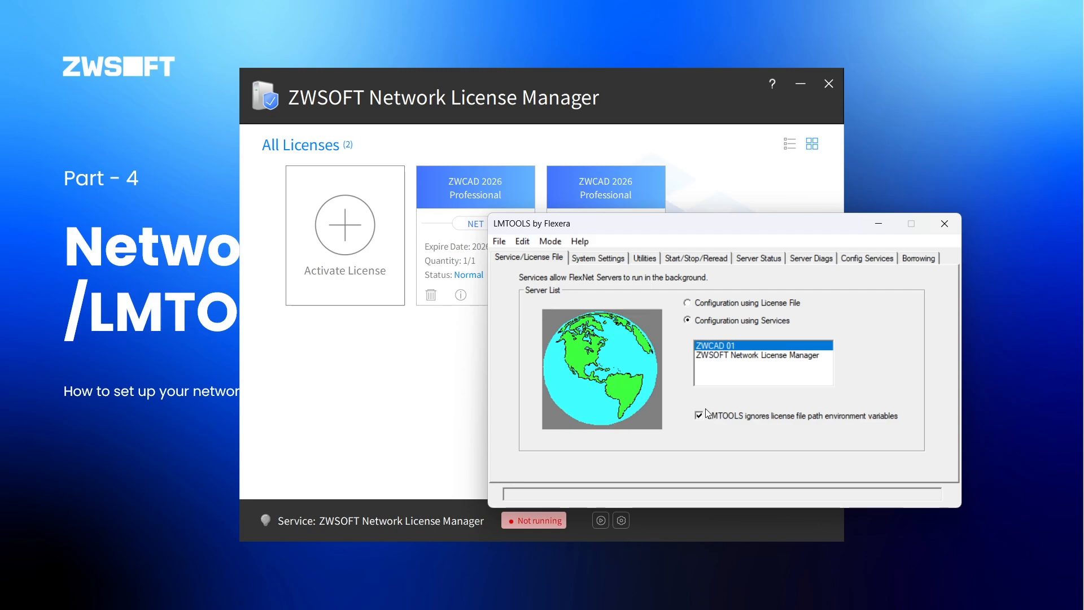
Stop and then restart the license server
{"action": "left_click", "coordinate": [698, 260]}
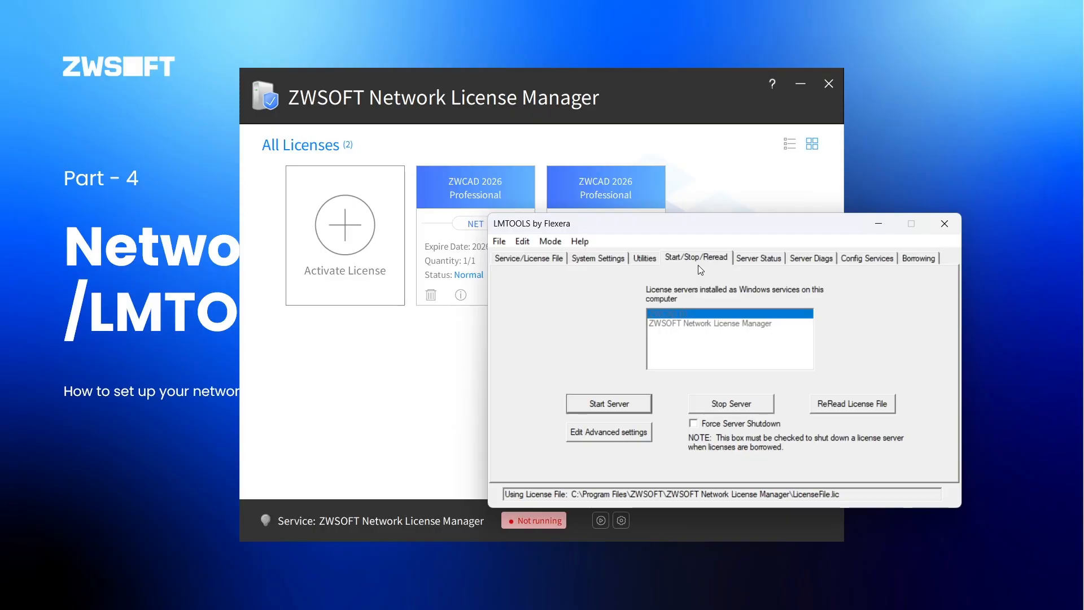
{"action": "left_click", "coordinate": [736, 402]}
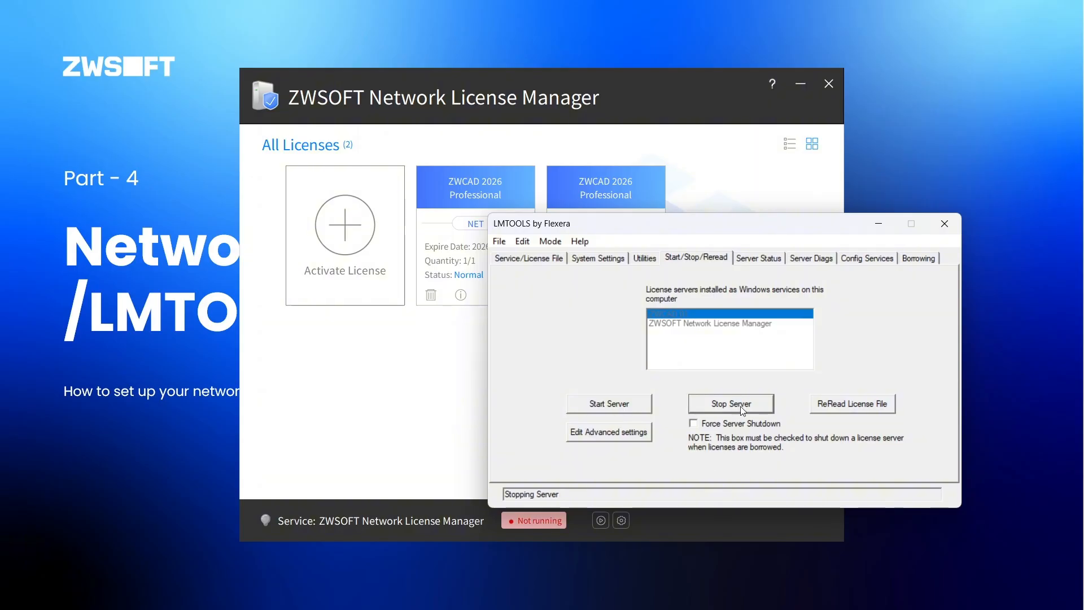
{"action": "left_click", "coordinate": [615, 401]}
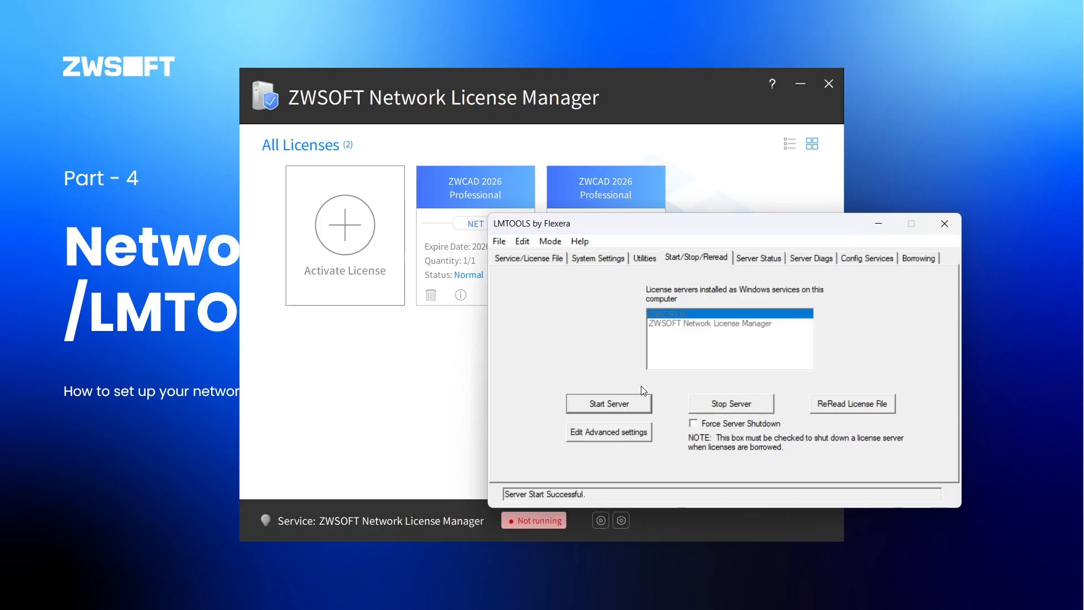
Run a status enquiry confirming 2 ZW2D_PRO licenses issued, then close LMTOOLS
{"action": "left_click", "coordinate": [767, 262]}
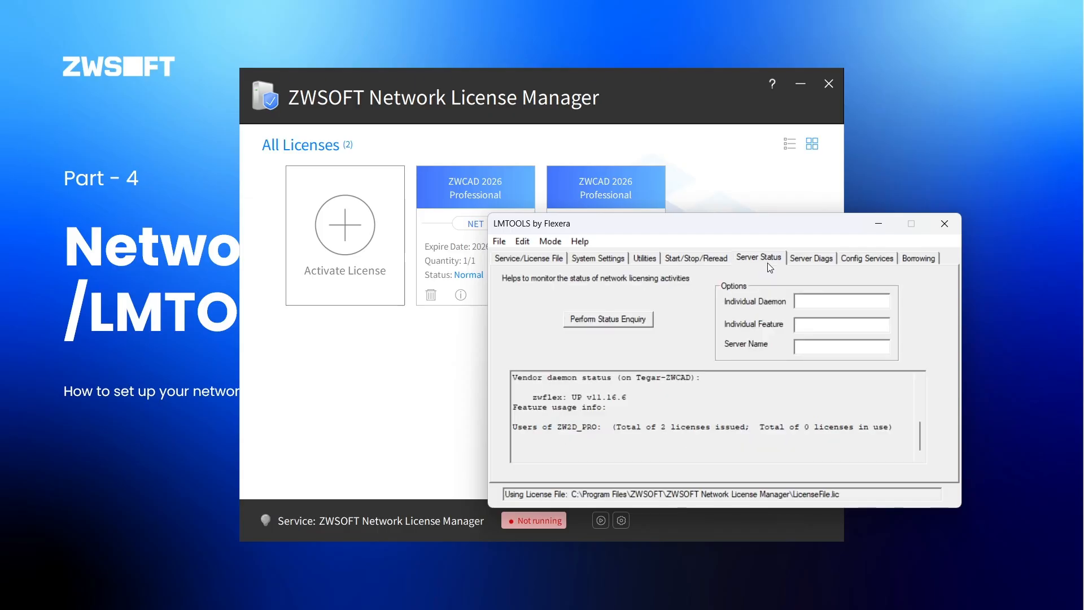
{"action": "left_click", "coordinate": [609, 319]}
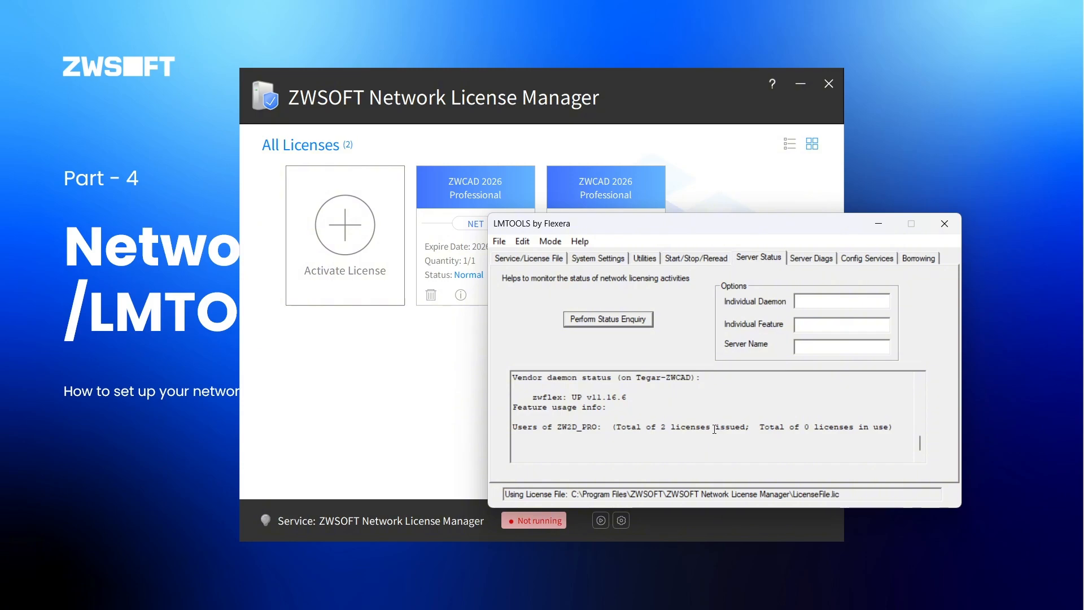
{"action": "left_click", "coordinate": [944, 224]}
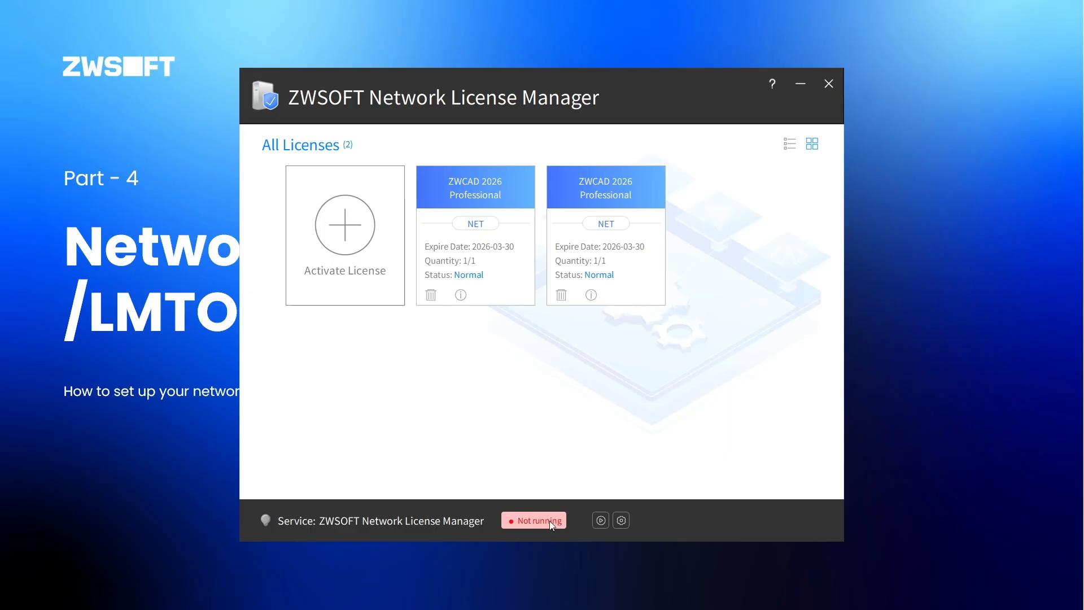
With ZWCAD 01 showing Running, minimize the License Manager to reveal the slide
{"action": "left_click", "coordinate": [828, 84]}
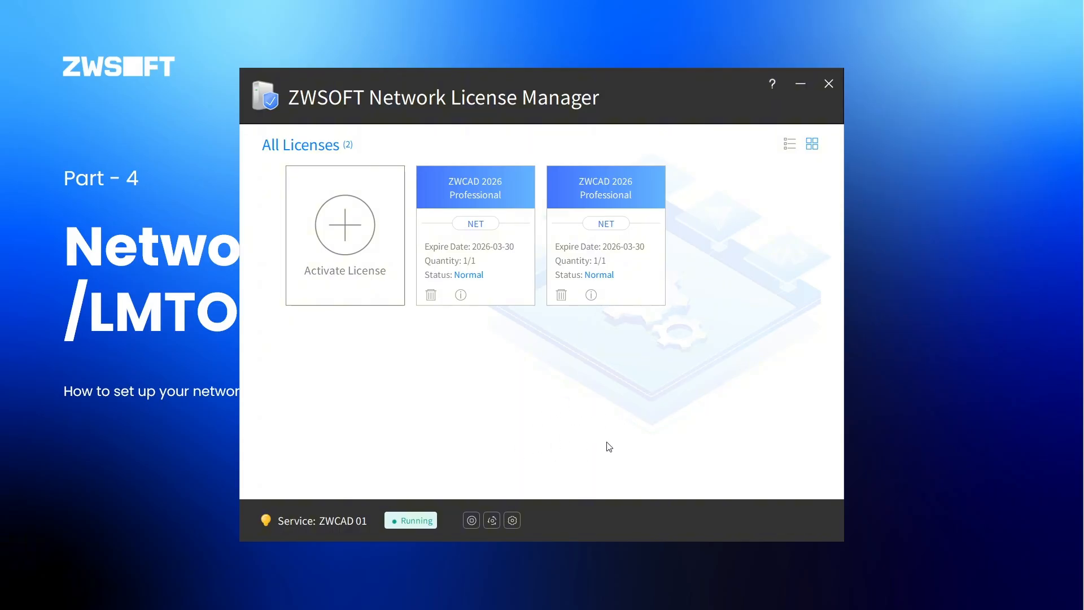
{"action": "left_click", "coordinate": [801, 84]}
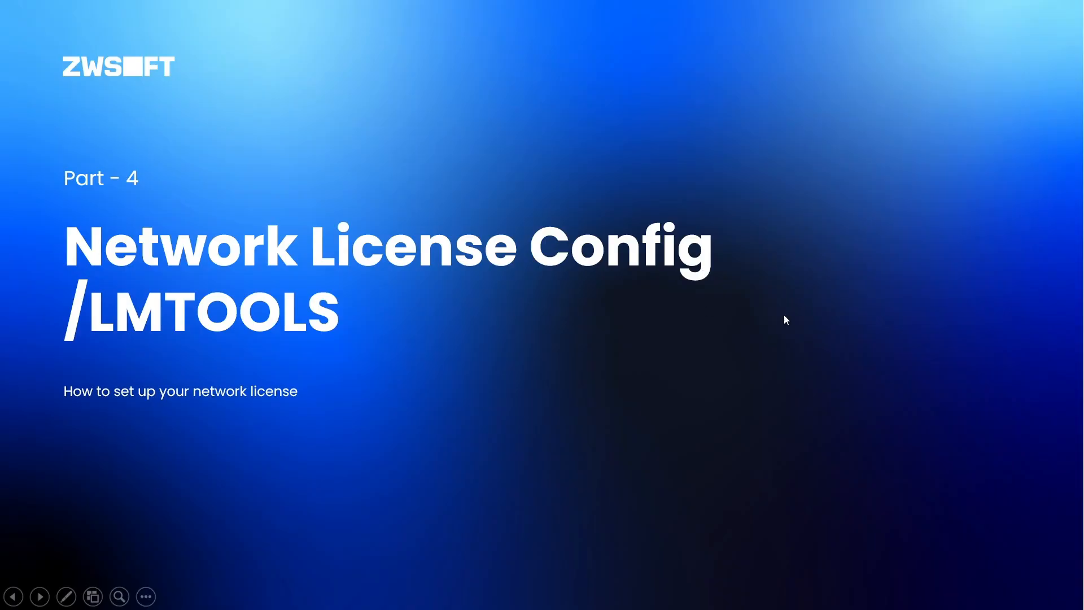
Advance the slideshow to the Part 5 Online Network License Return slide
{"action": "left_click", "coordinate": [1083, 394]}
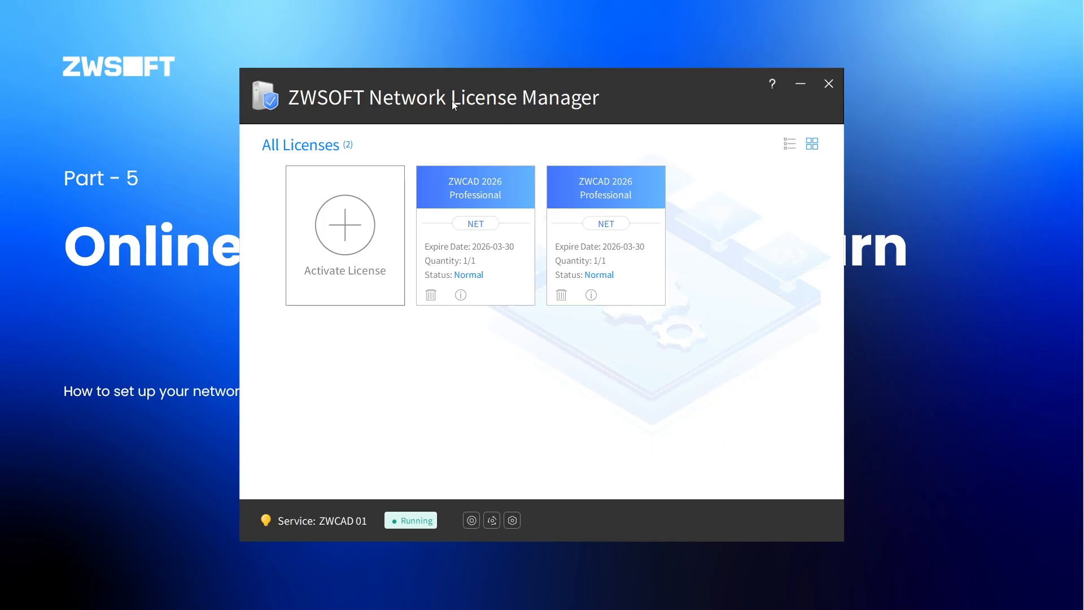
Stop the ZWCAD 01 service, then return one ZWCAD 2026 license via Online Return
{"action": "left_click", "coordinate": [473, 523]}
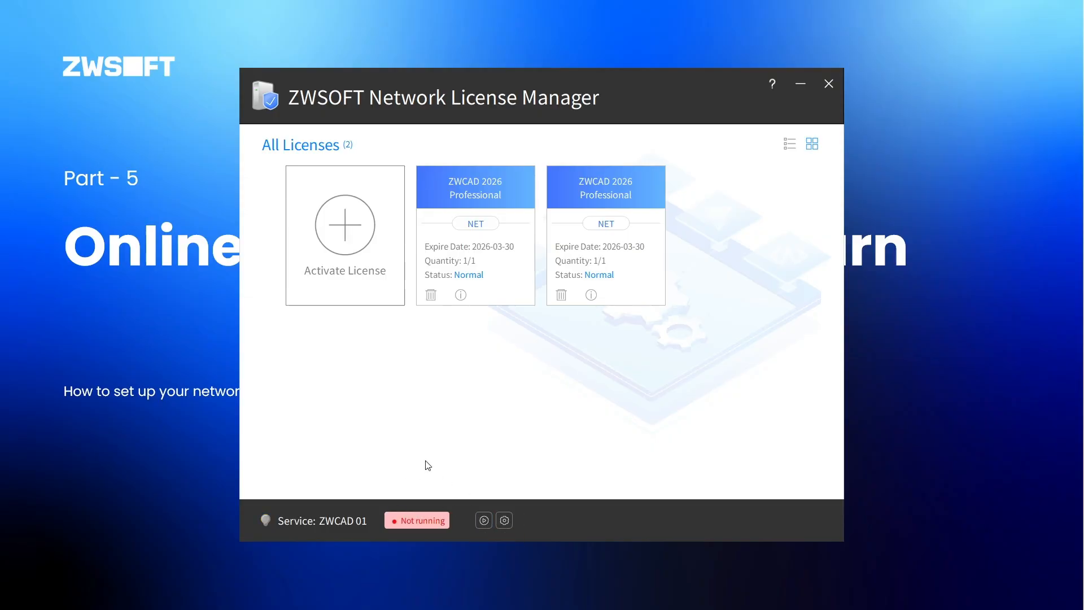
{"action": "left_click", "coordinate": [432, 298]}
{"action": "left_click", "coordinate": [758, 528]}
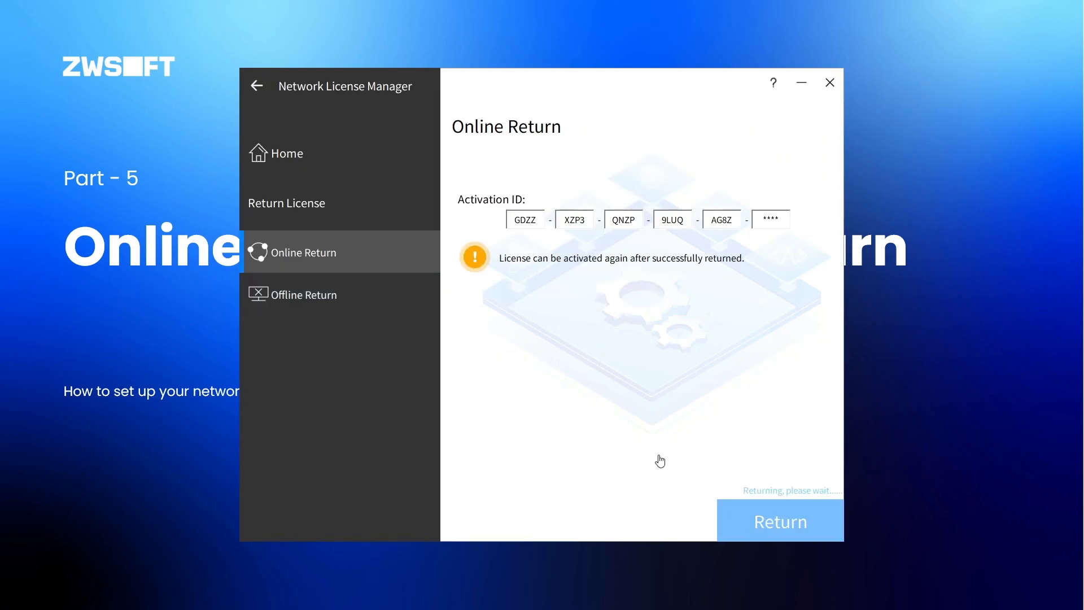
{"action": "left_click", "coordinate": [760, 516]}
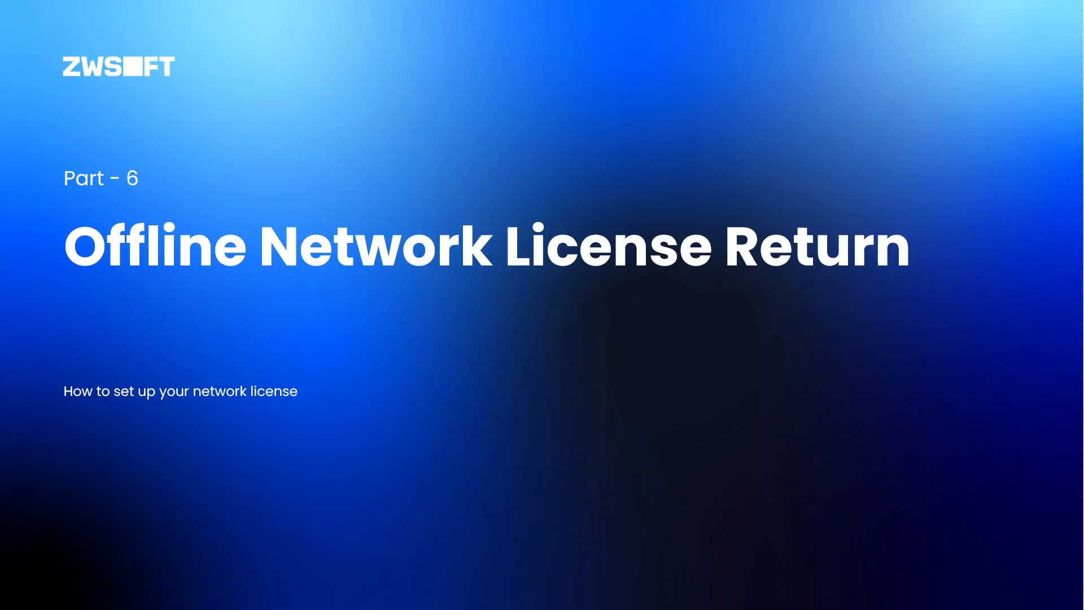
Launch Network License Manager and choose Offline Return for the ZWCAD 2026 Professional license
{"action": "key", "text": "super"}
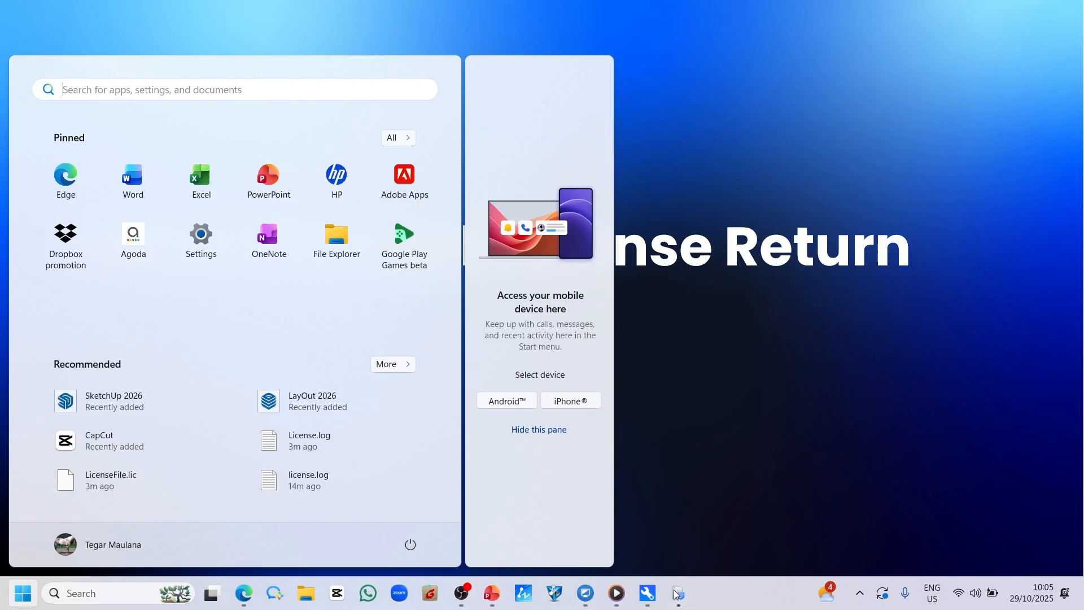
{"action": "left_click", "coordinate": [678, 594]}
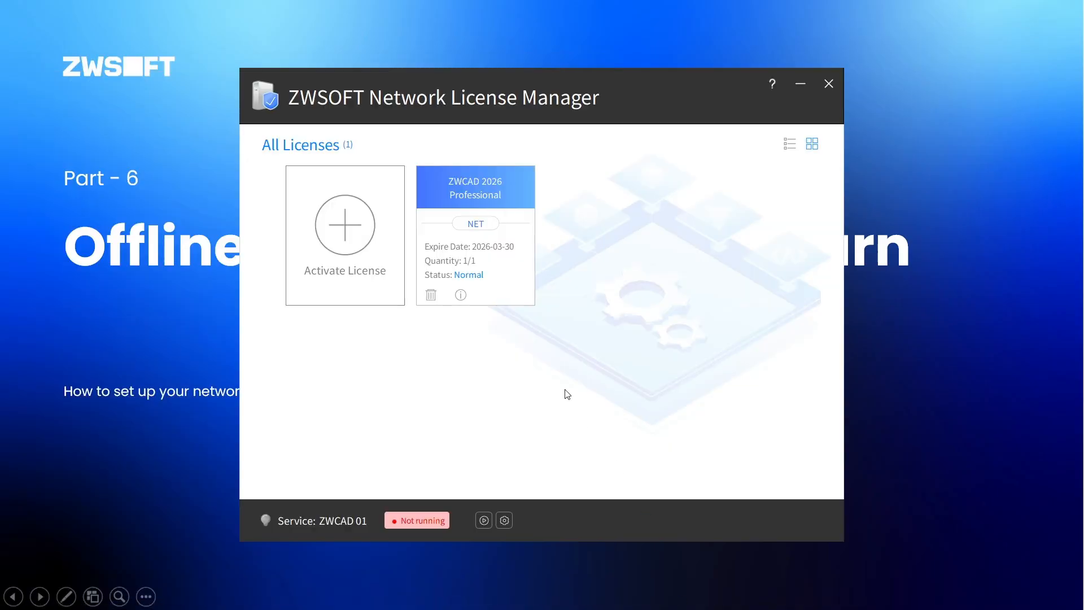
{"action": "left_click", "coordinate": [432, 295]}
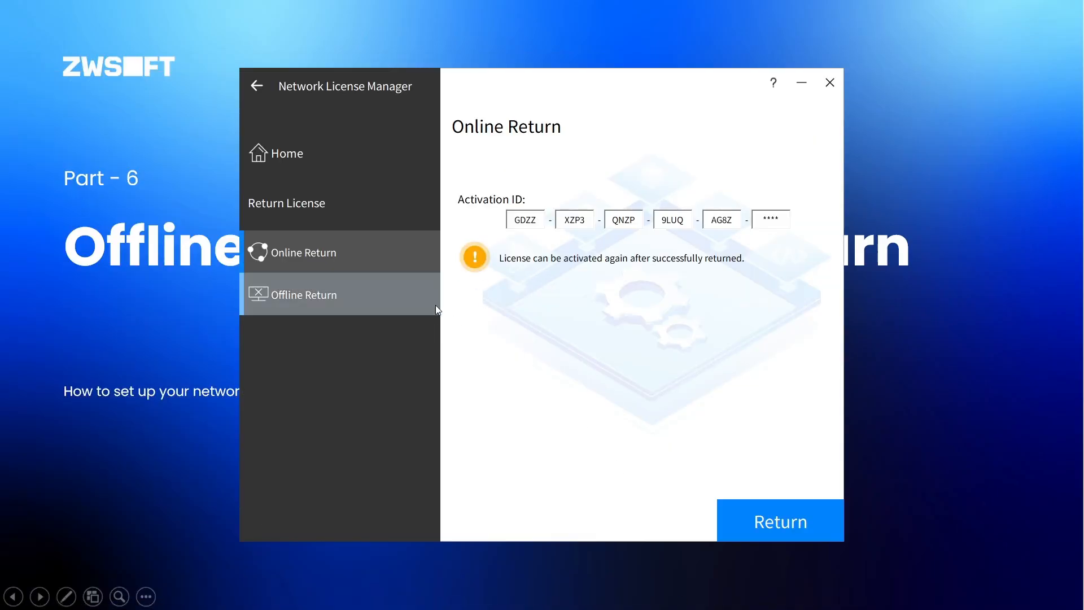
{"action": "left_click", "coordinate": [355, 306]}
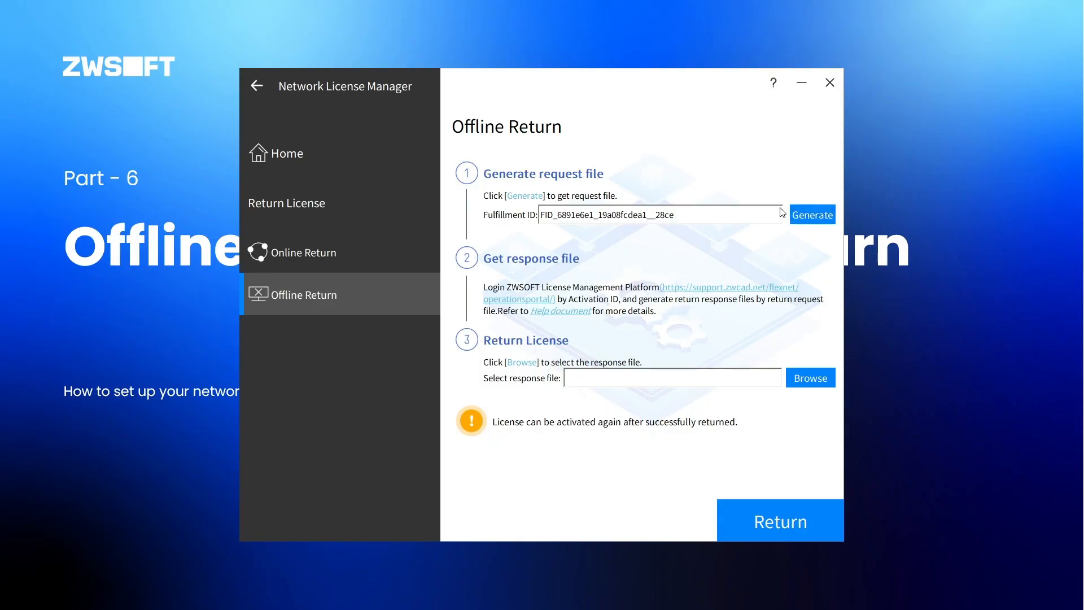
Generate the offline return request and save the XML file on USB Drive (F:)
{"action": "left_click", "coordinate": [794, 204]}
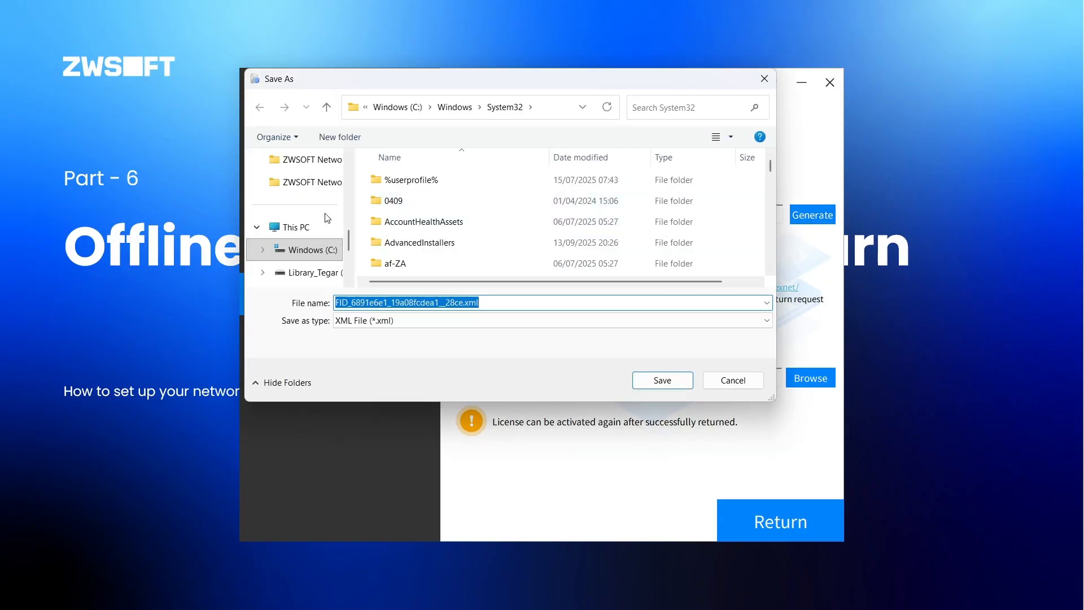
{"action": "scroll", "coordinate": [313, 236], "scroll_direction": "down", "scroll_amount": 5}
{"action": "left_click", "coordinate": [308, 227]}
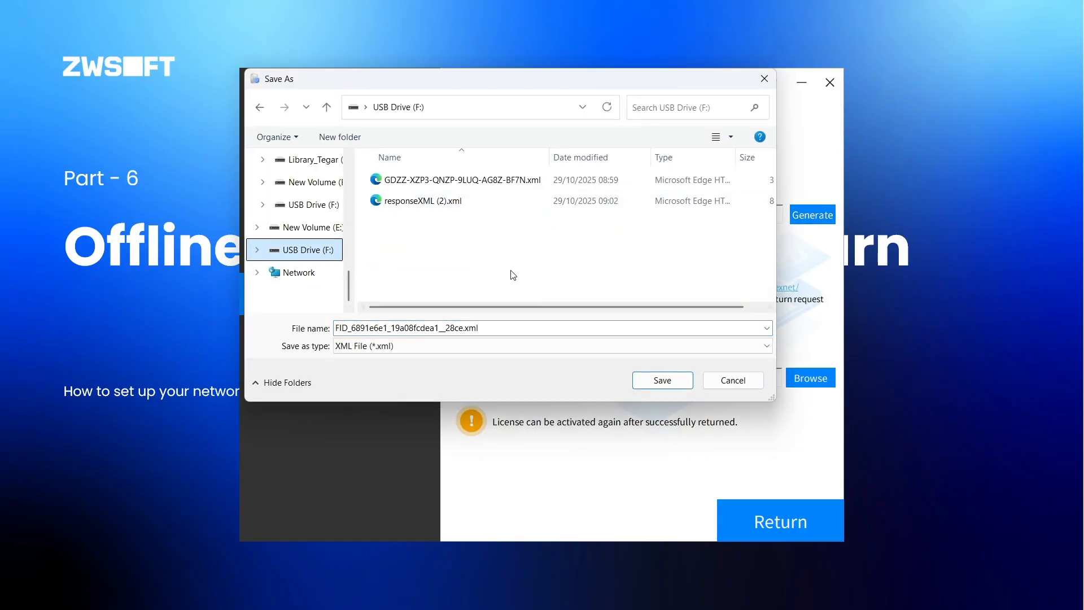
{"action": "left_click", "coordinate": [662, 379]}
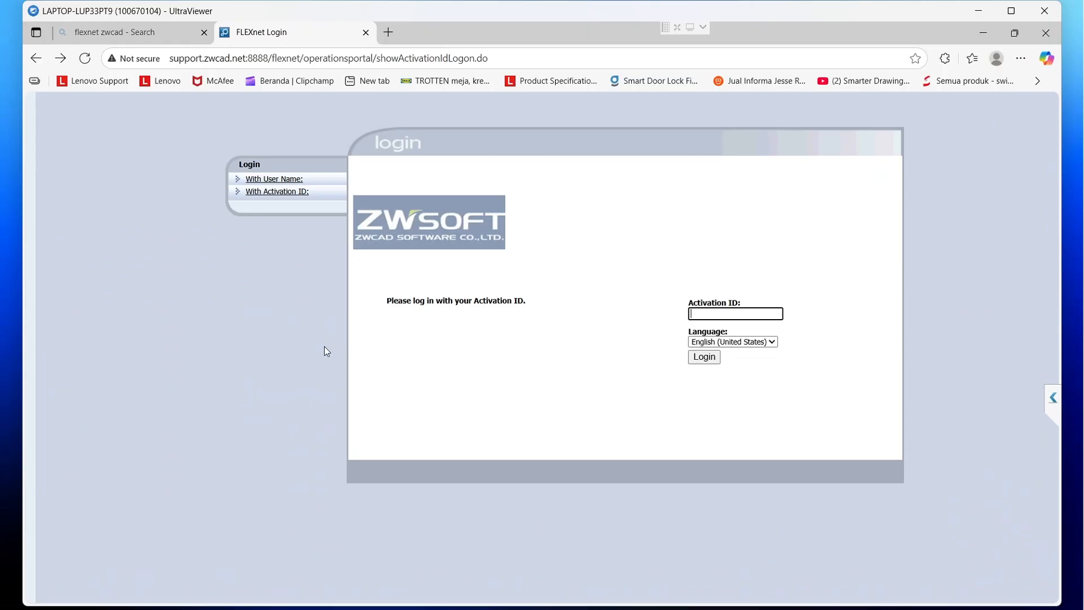
{"action": "key", "text": "super"}
{"action": "mouse_move", "coordinate": [291, 590]}
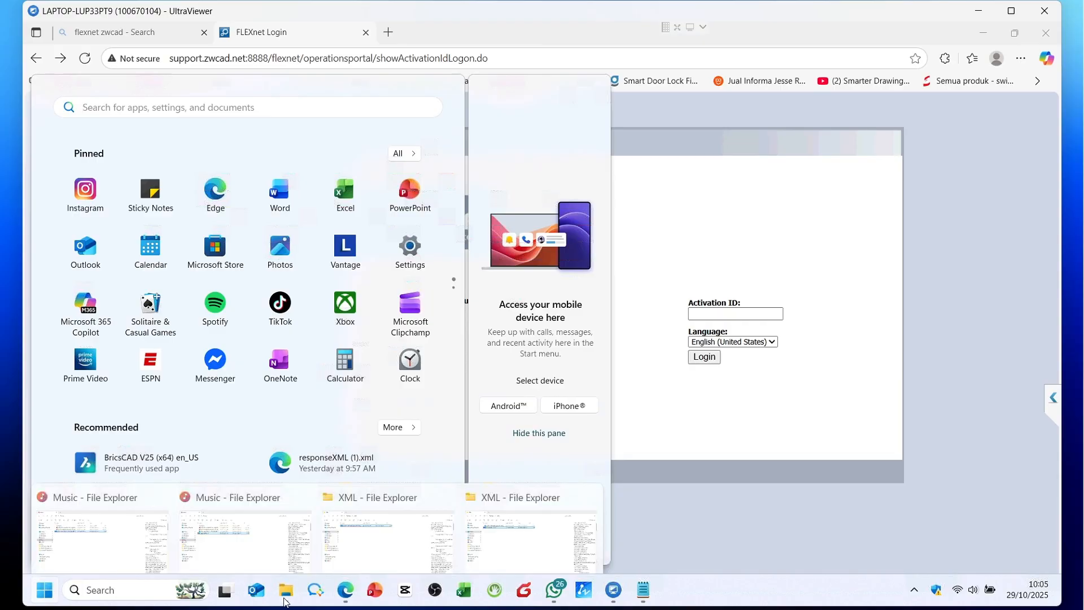
{"action": "left_click", "coordinate": [121, 524]}
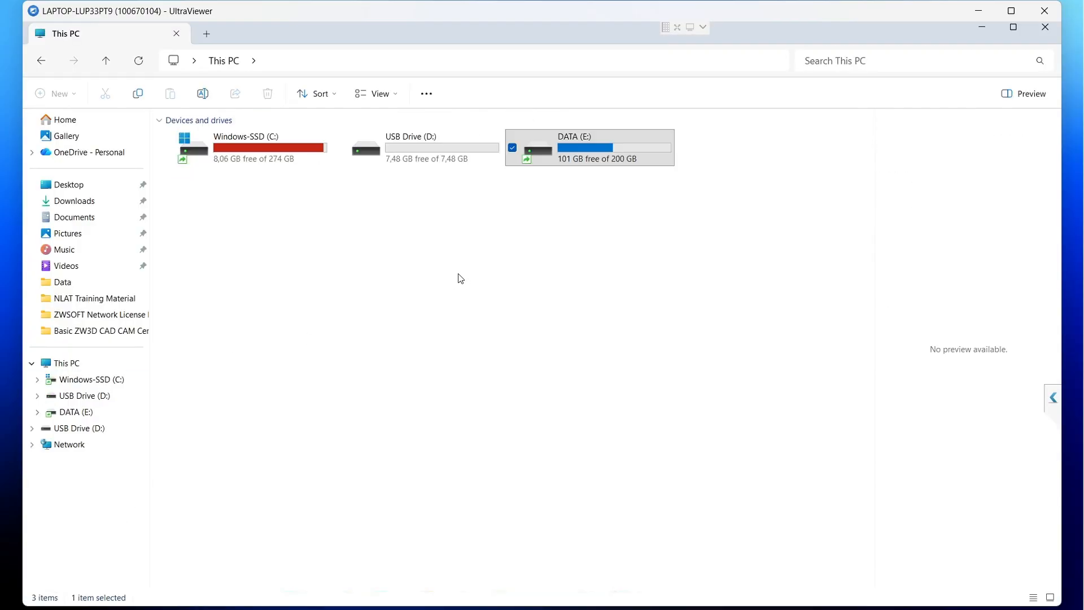
{"action": "left_click", "coordinate": [423, 161]}
{"action": "double_click", "coordinate": [423, 161]}
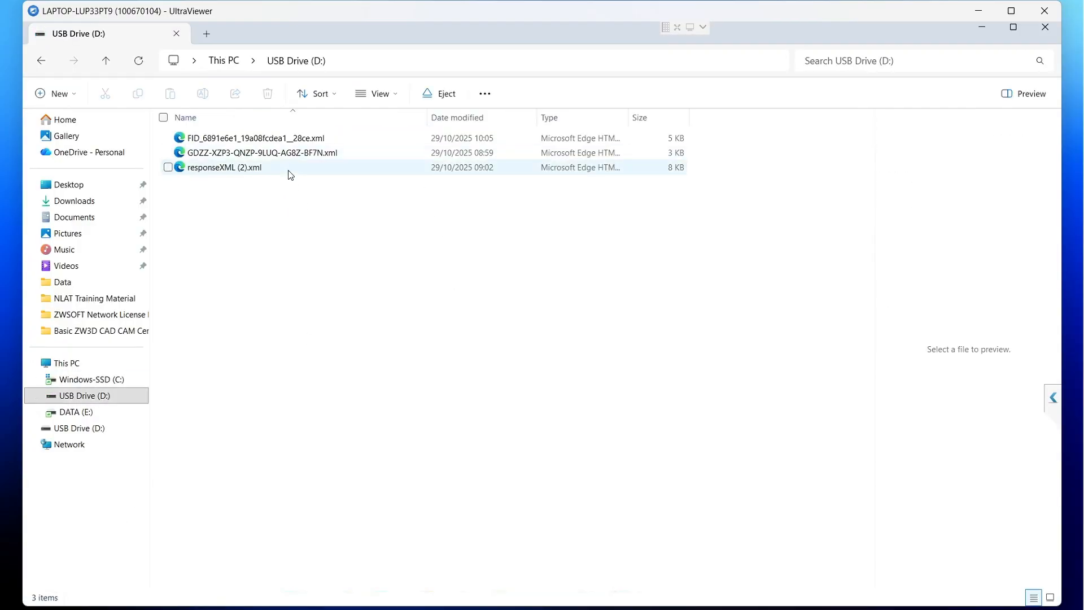
{"action": "key", "text": "super"}
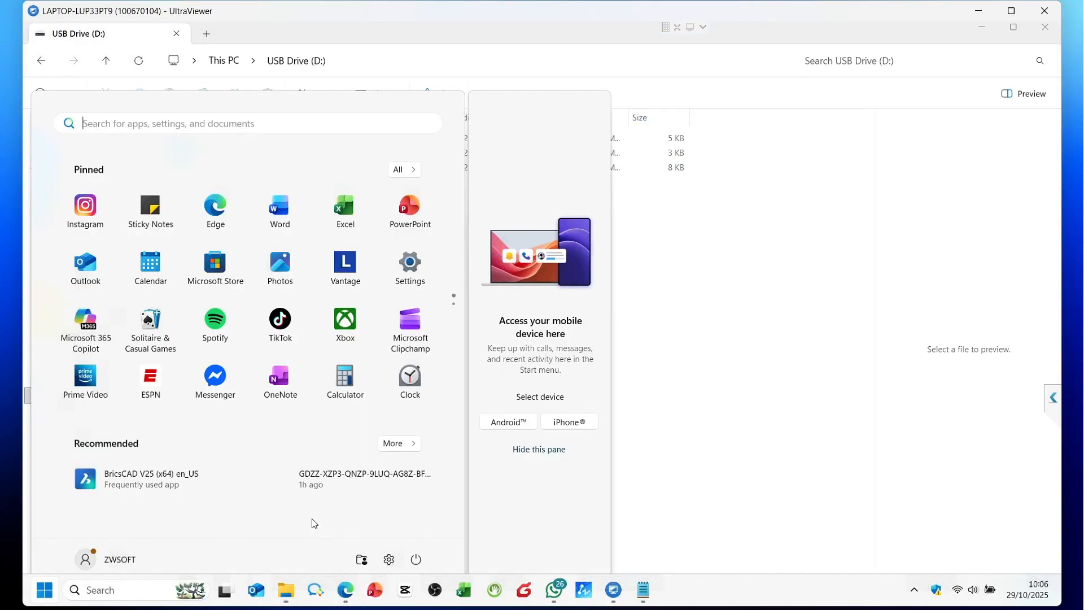
{"action": "left_click", "coordinate": [344, 591]}
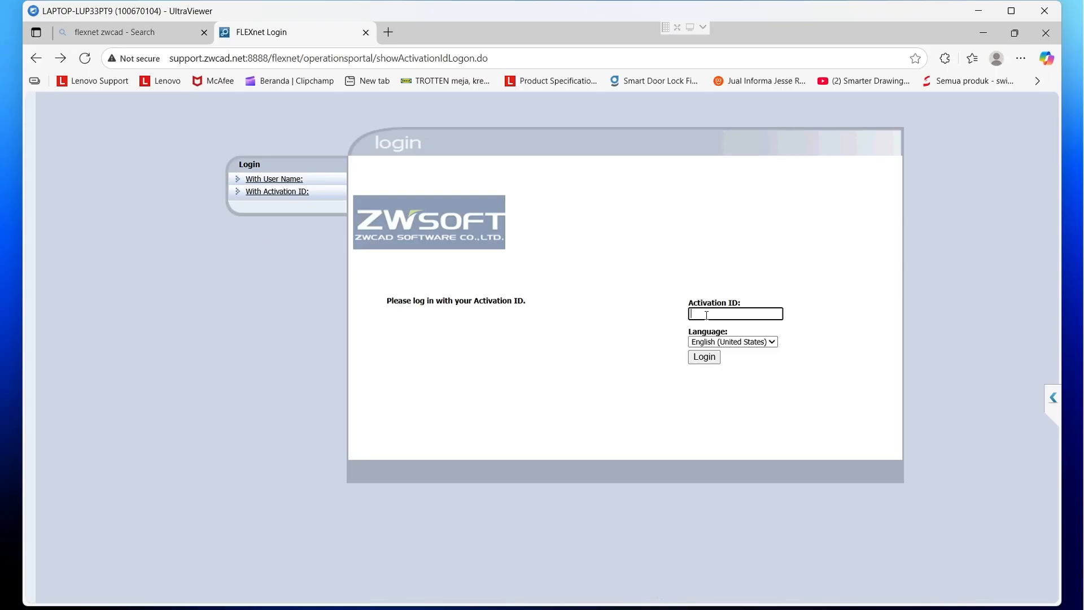
Log in with the pasted activation ID and list the two ZWCAD 26.0 fulfillments (counts 1 and 4)
{"action": "key", "text": "ctrl+v"}
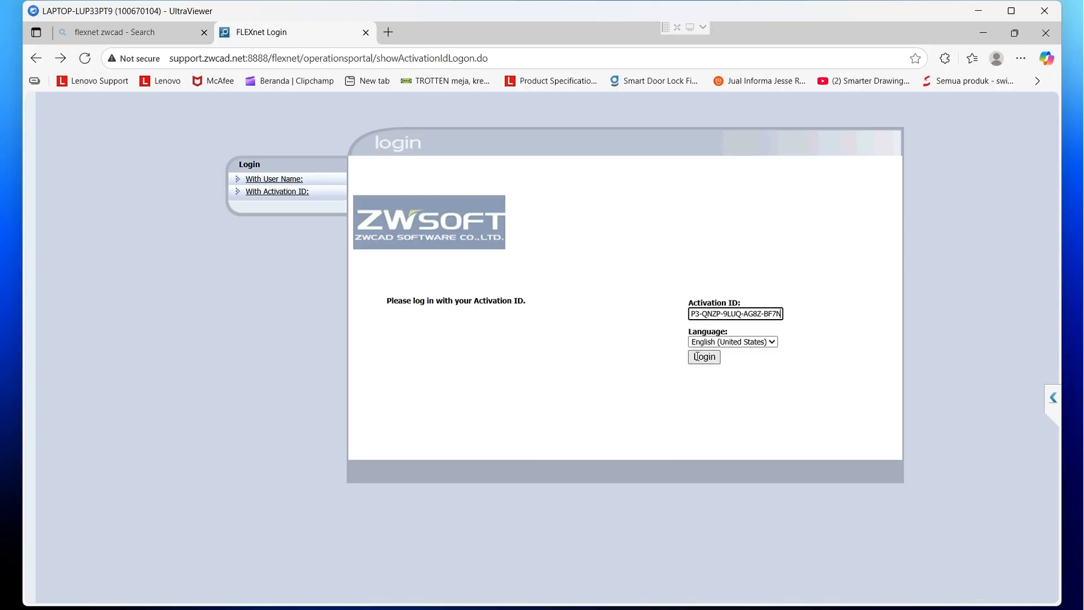
{"action": "left_click", "coordinate": [699, 357]}
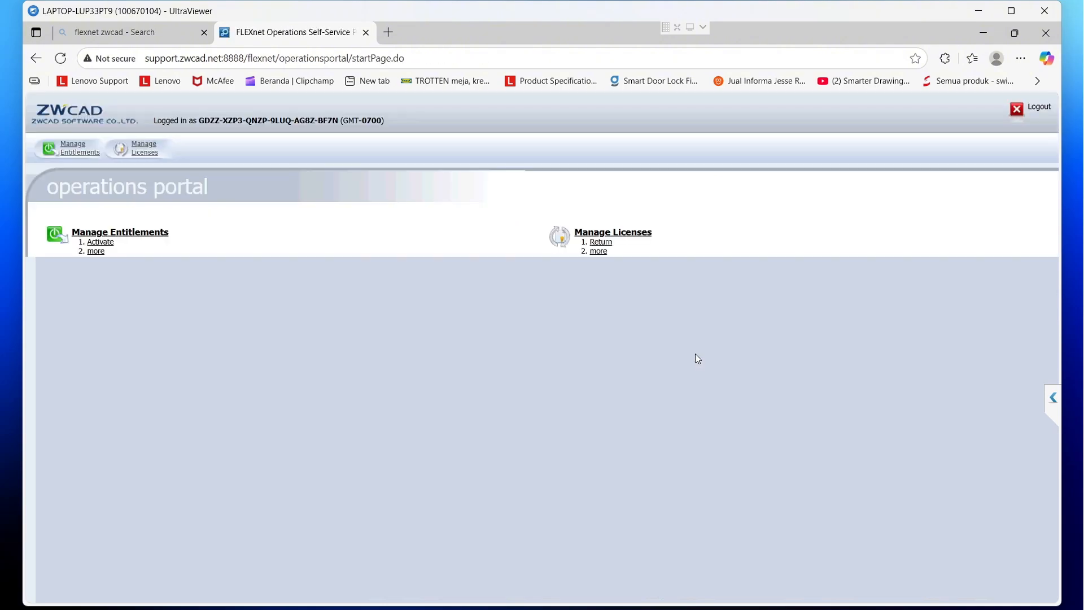
{"action": "left_click", "coordinate": [638, 233]}
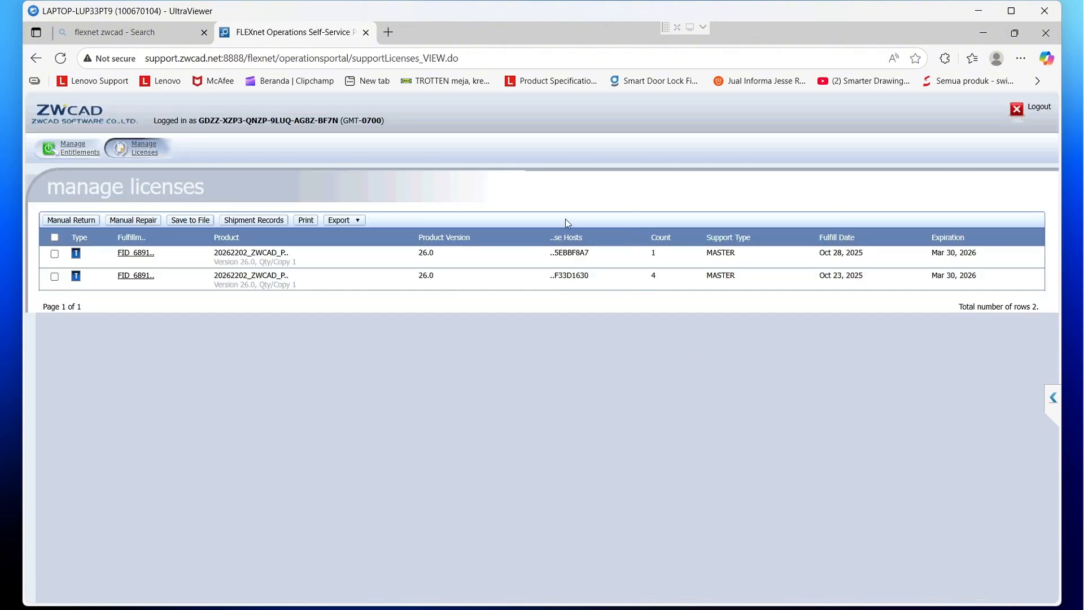
Tick the first license row, then select and clear all license rows before switching windows
{"action": "left_click", "coordinate": [54, 253]}
{"action": "left_click", "coordinate": [54, 237]}
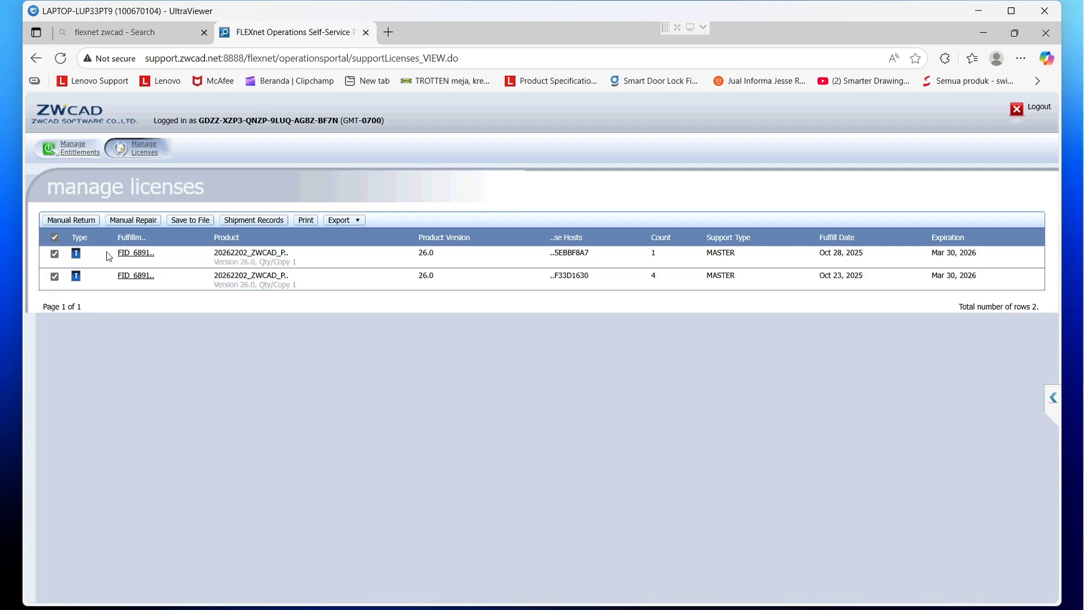
{"action": "left_click", "coordinate": [55, 237]}
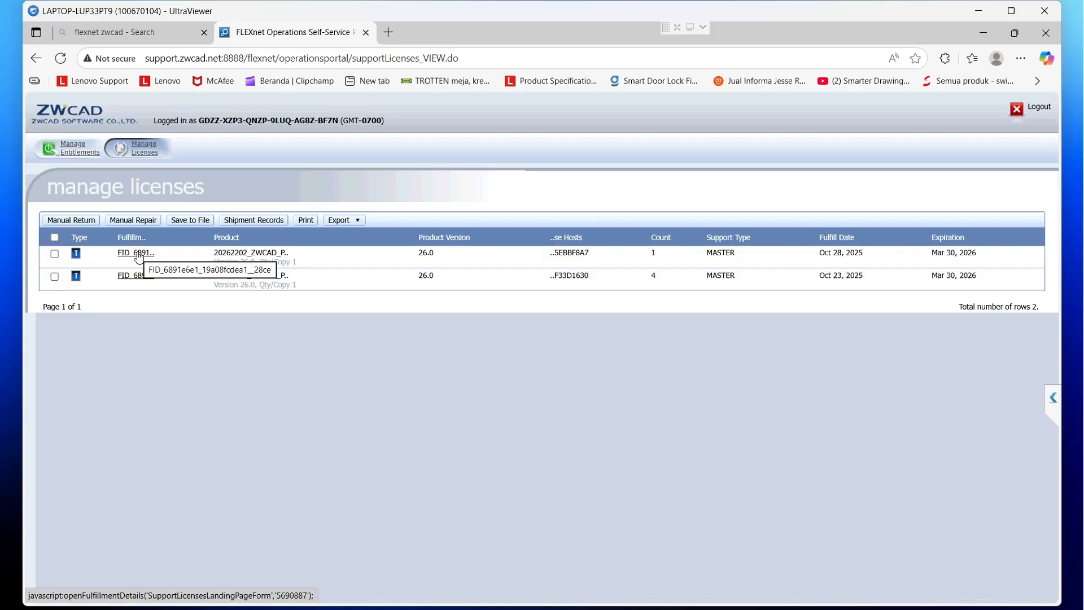
{"action": "key", "text": "super"}
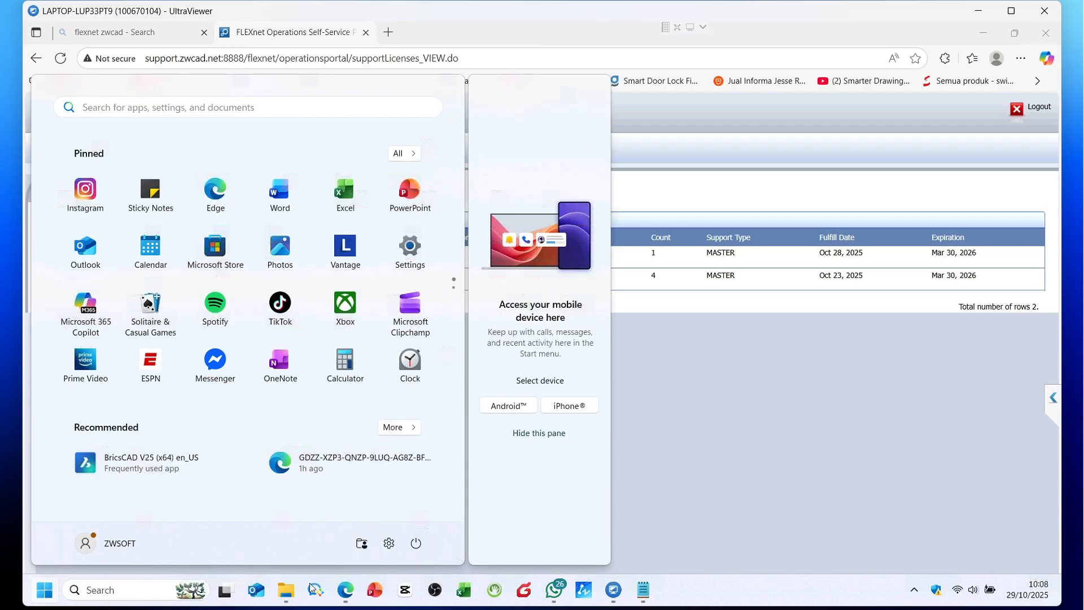
Bring forward the File Explorer window on USB Drive (D:) with the return request XML files
{"action": "mouse_move", "coordinate": [287, 591]}
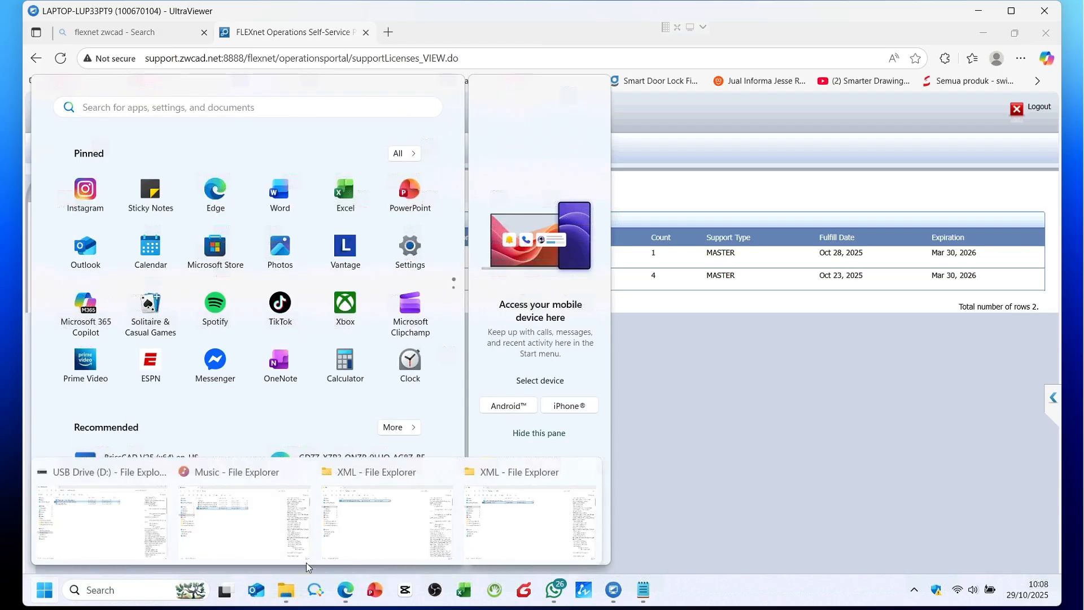
{"action": "left_click", "coordinate": [117, 503]}
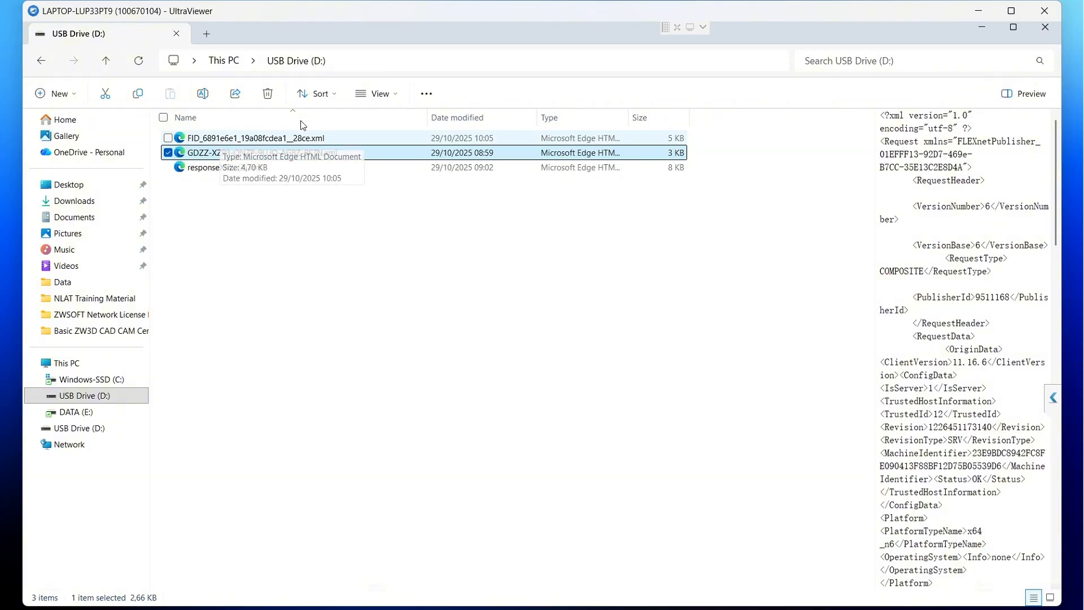
Start a manual return for the first license and pick the FID return request XML
{"action": "left_click", "coordinate": [982, 33]}
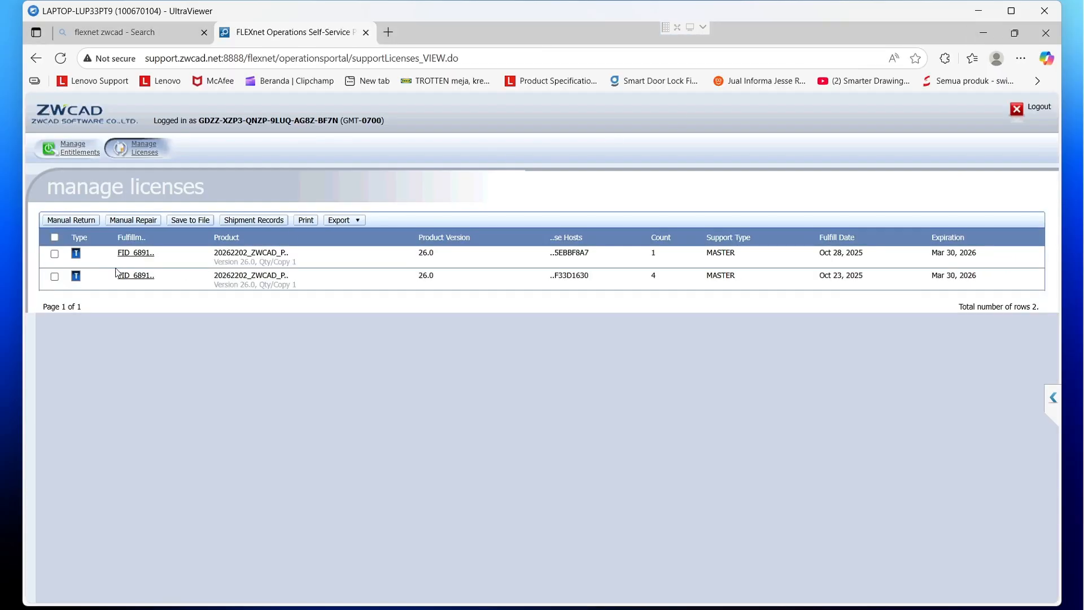
{"action": "left_click", "coordinate": [55, 254]}
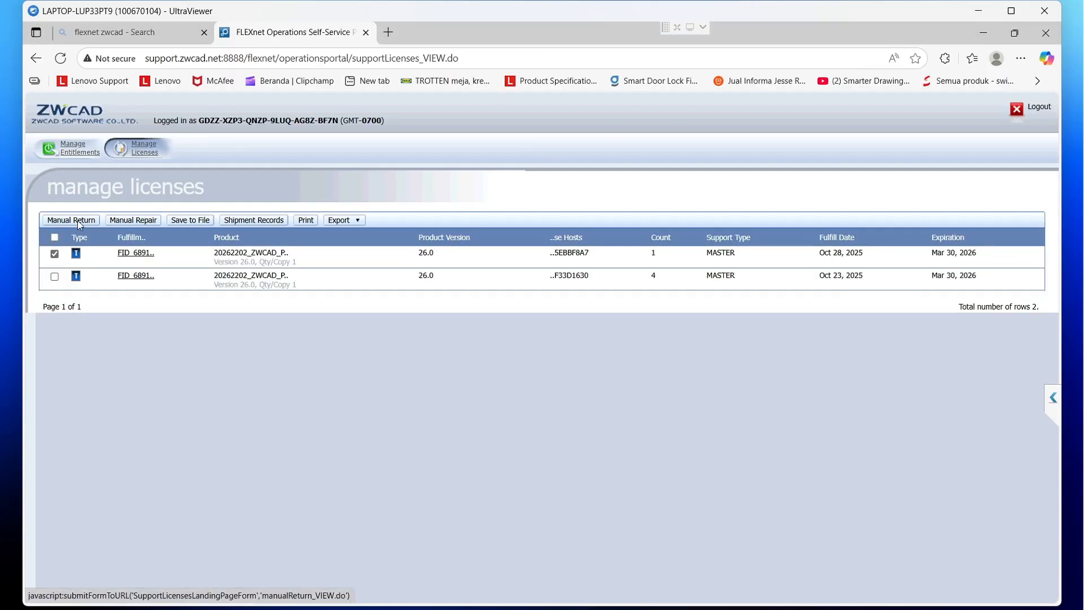
{"action": "left_click", "coordinate": [74, 220]}
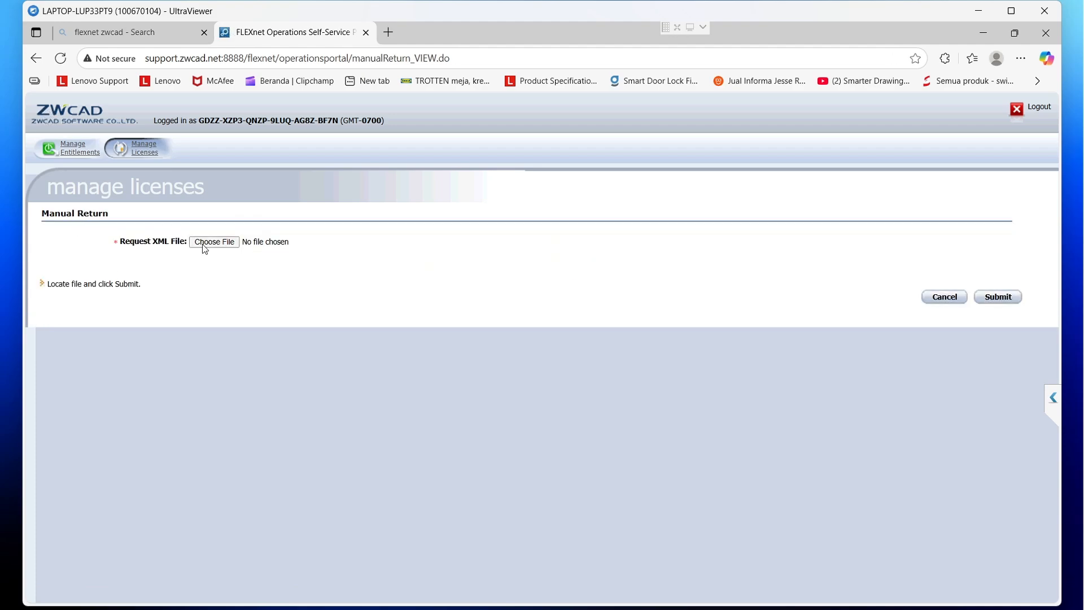
{"action": "left_click", "coordinate": [205, 243]}
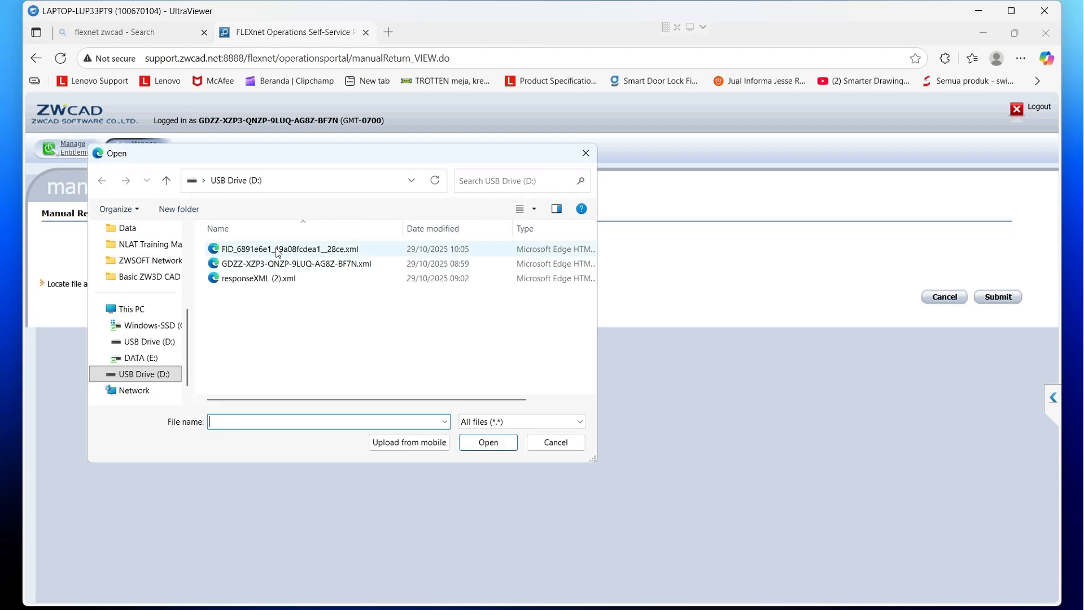
{"action": "left_click", "coordinate": [277, 249]}
Submit the return request and save the response as responseXML (3).xml
{"action": "left_click_drag", "start_coordinate": [378, 173], "coordinate": [651, 199]}
{"action": "left_click", "coordinate": [766, 490]}
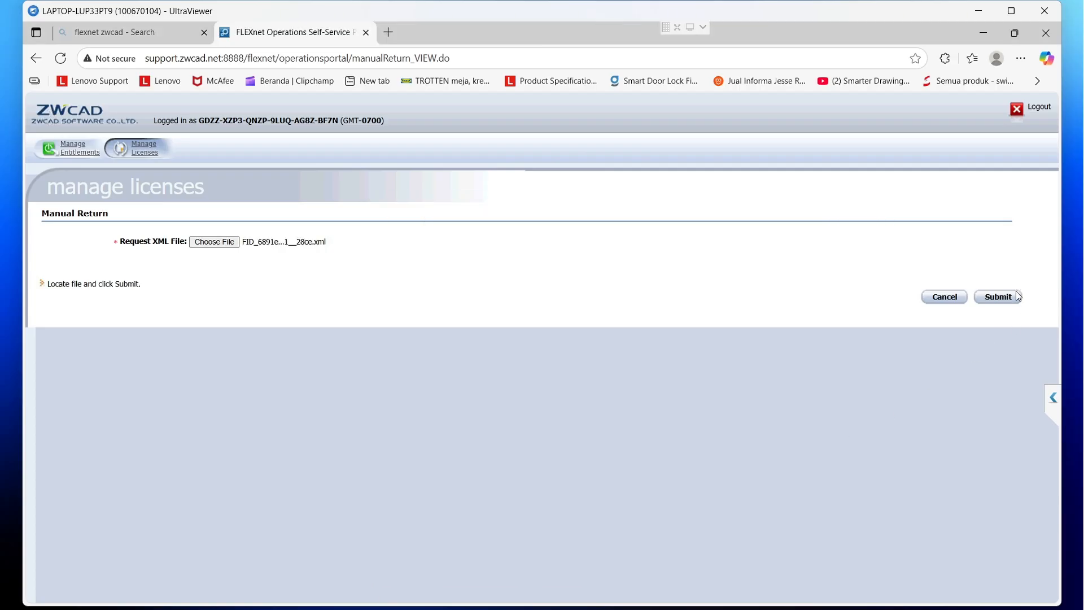
{"action": "left_click", "coordinate": [997, 297]}
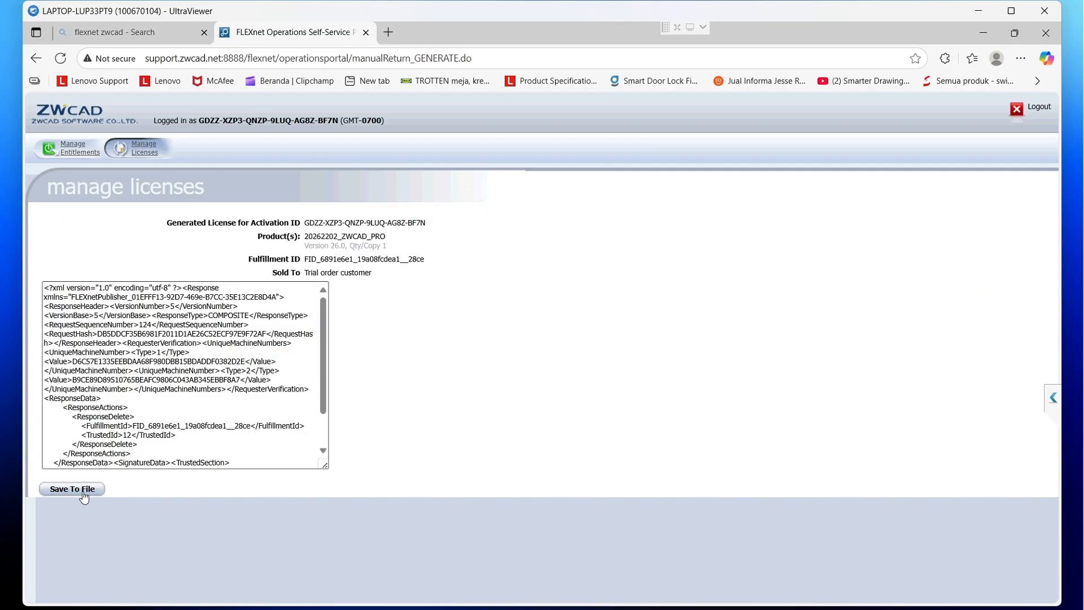
{"action": "left_click", "coordinate": [84, 489]}
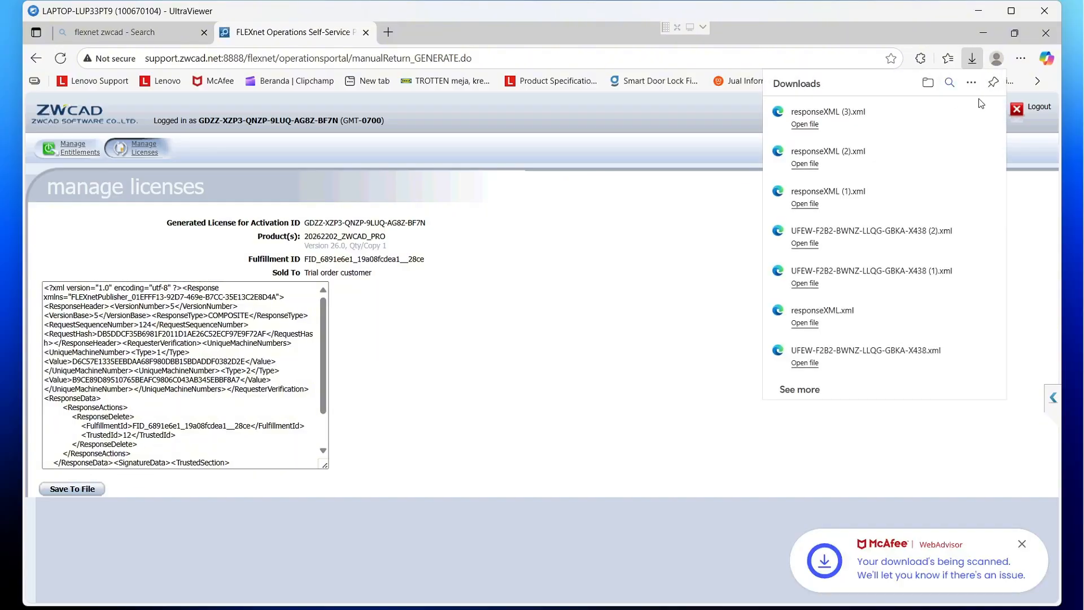
{"action": "left_click", "coordinate": [964, 115]}
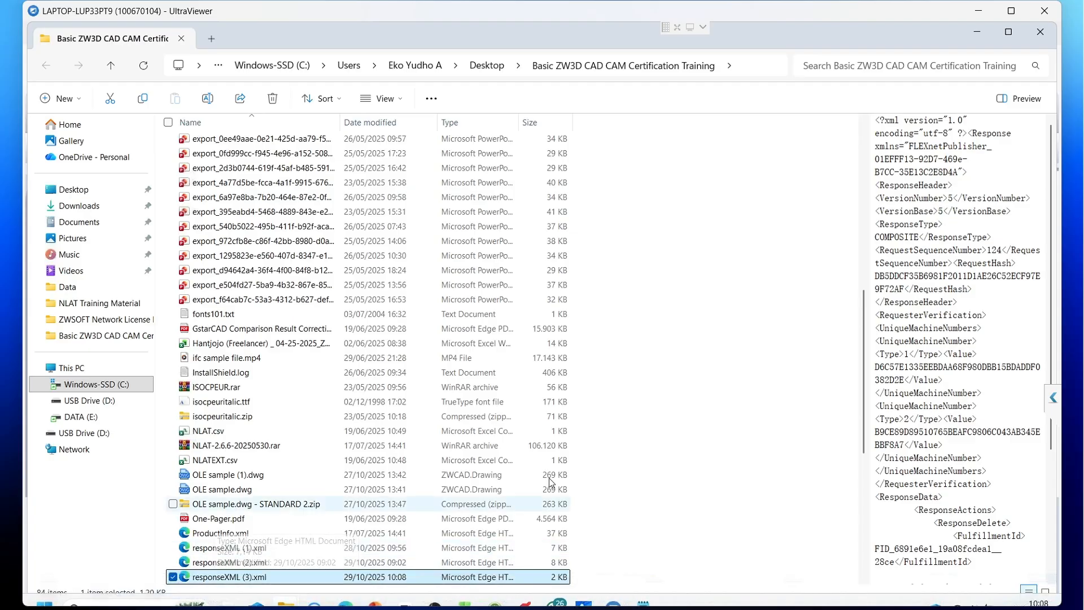
Copy responseXML (3).xml from the training folder and paste it onto USB Drive (D:)
{"action": "right_click", "coordinate": [368, 578]}
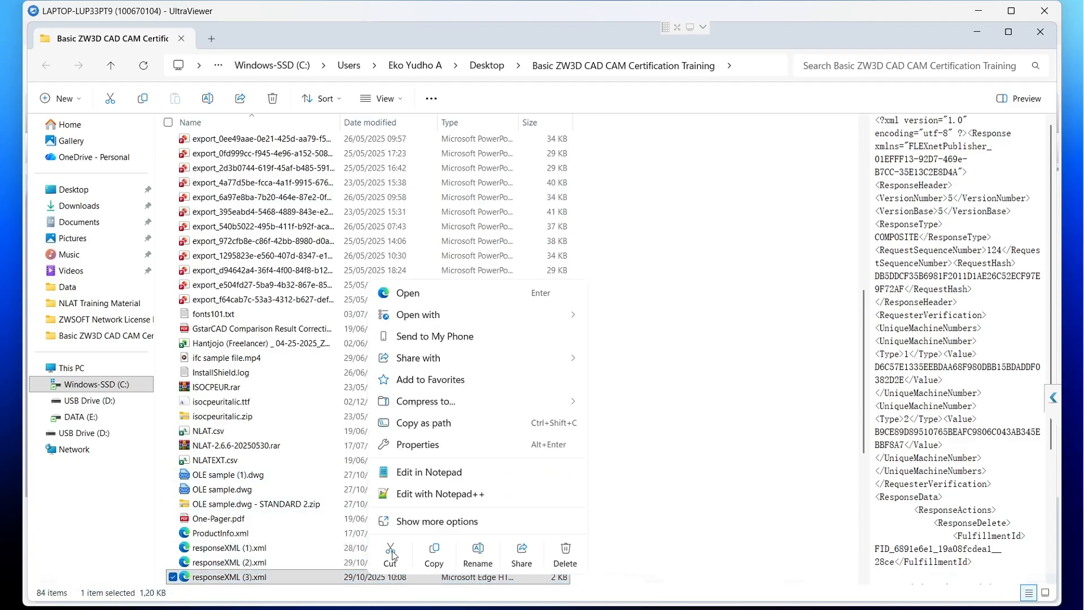
{"action": "left_click", "coordinate": [424, 548]}
{"action": "left_click", "coordinate": [134, 434]}
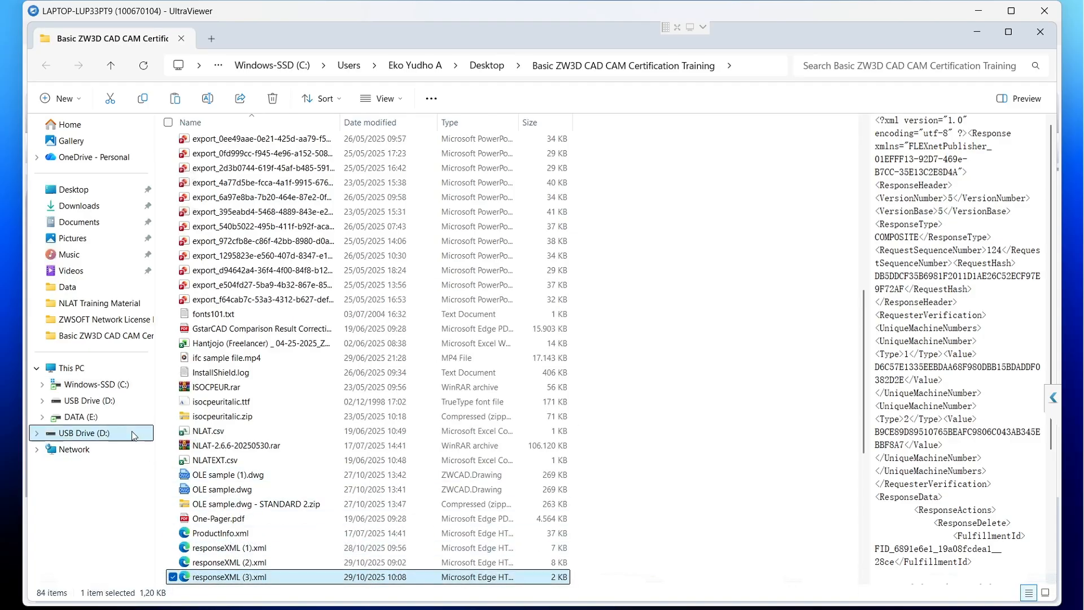
{"action": "key", "text": "ctrl+v"}
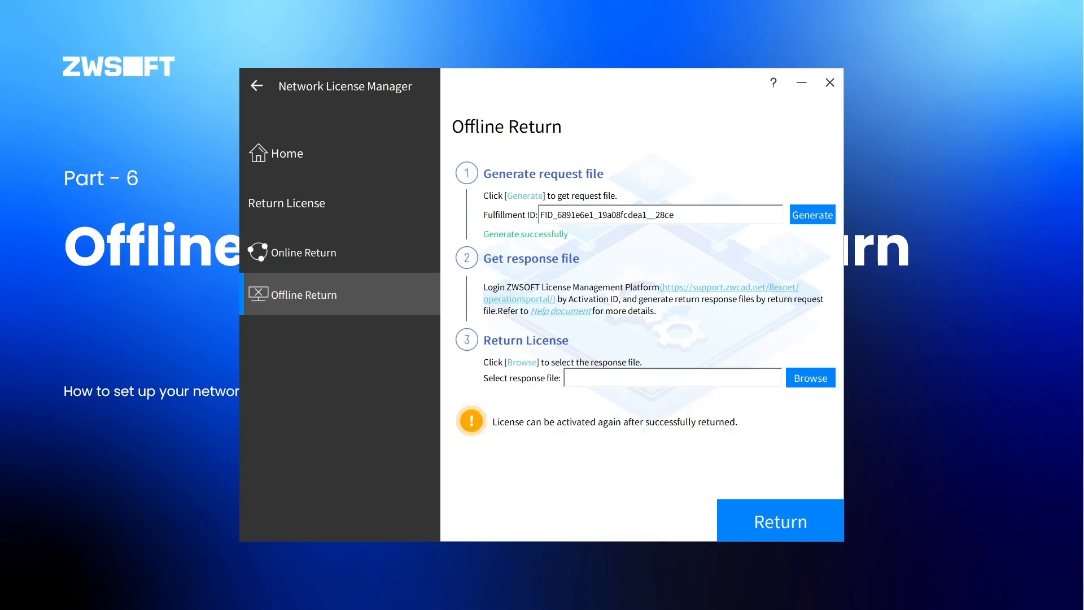
Load responseXML (3).xml from USB Drive (F:) as the offline return response file
{"action": "left_click", "coordinate": [817, 379]}
{"action": "scroll", "coordinate": [292, 248], "scroll_direction": "down", "scroll_amount": 5}
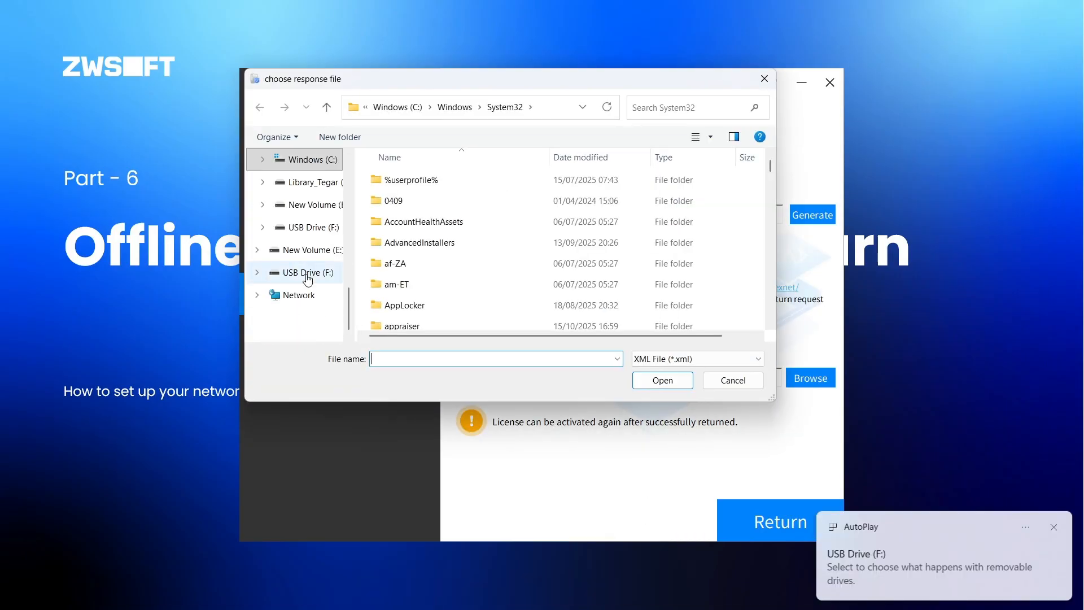
{"action": "left_click", "coordinate": [307, 273]}
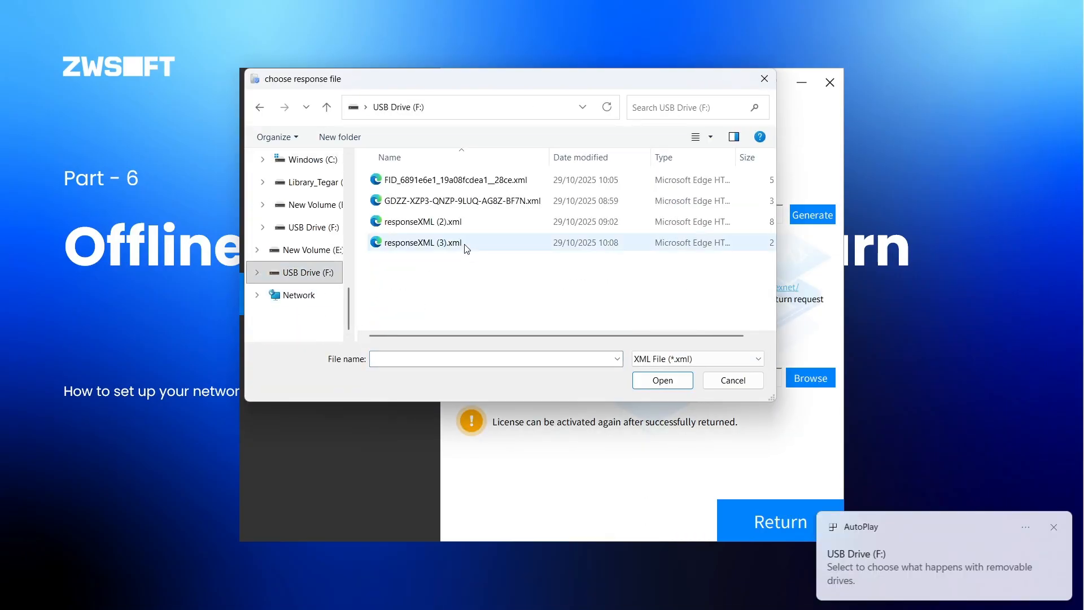
{"action": "left_click", "coordinate": [465, 244]}
{"action": "left_click", "coordinate": [656, 381]}
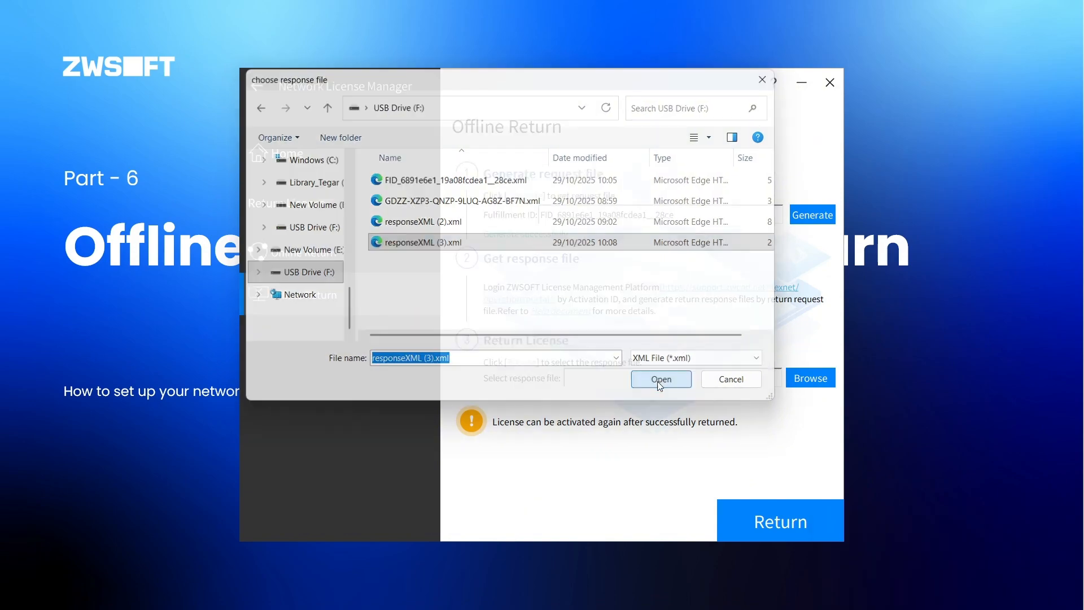
Complete the return so zero licenses remain, then move on to the Part 7 slide
{"action": "left_click", "coordinate": [769, 520]}
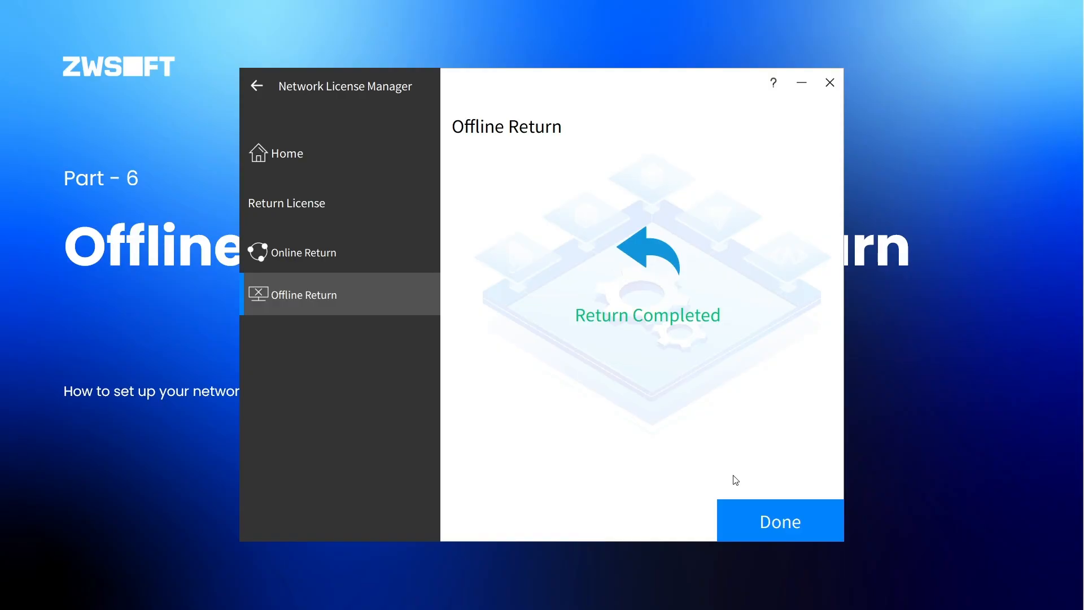
{"action": "left_click", "coordinate": [757, 511]}
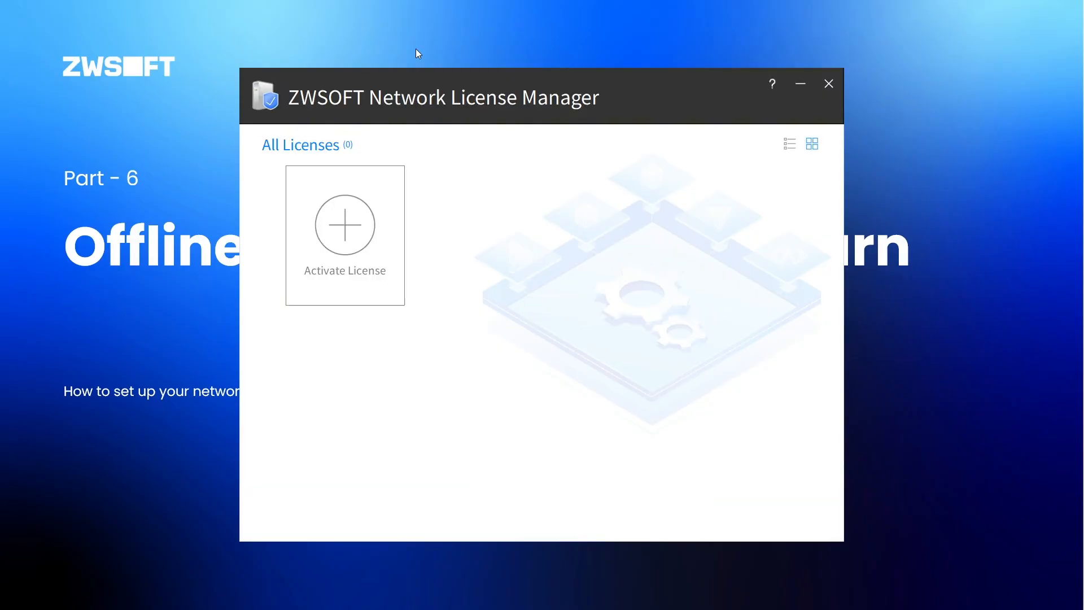
{"action": "left_click", "coordinate": [804, 92]}
{"action": "left_click", "coordinate": [987, 260]}
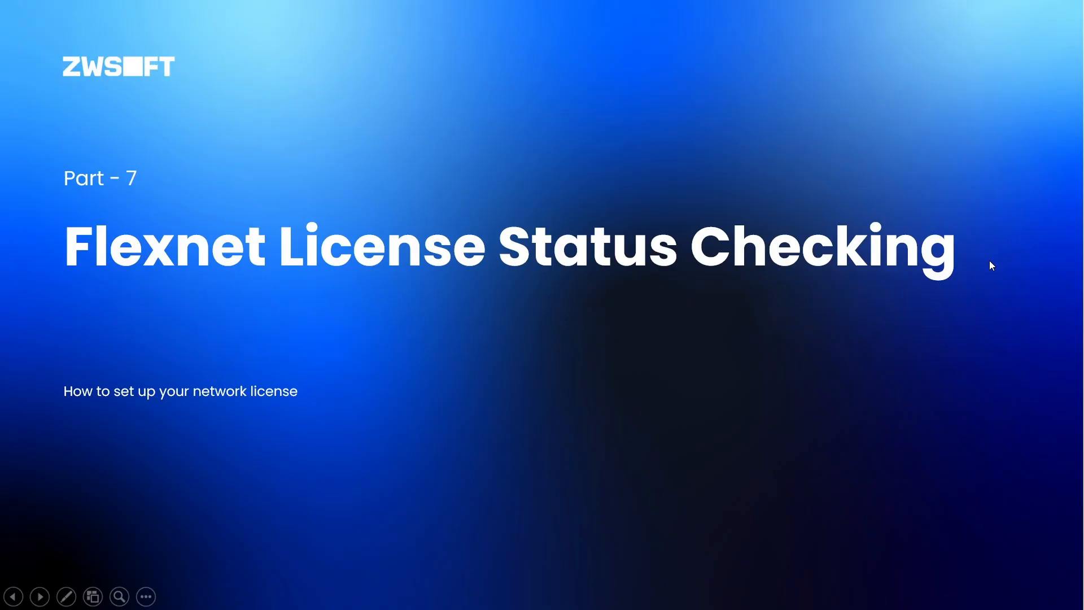
Switch from the Part 7 slide to the Edge window showing the FLEXnet Activation ID login
{"action": "key", "text": "super"}
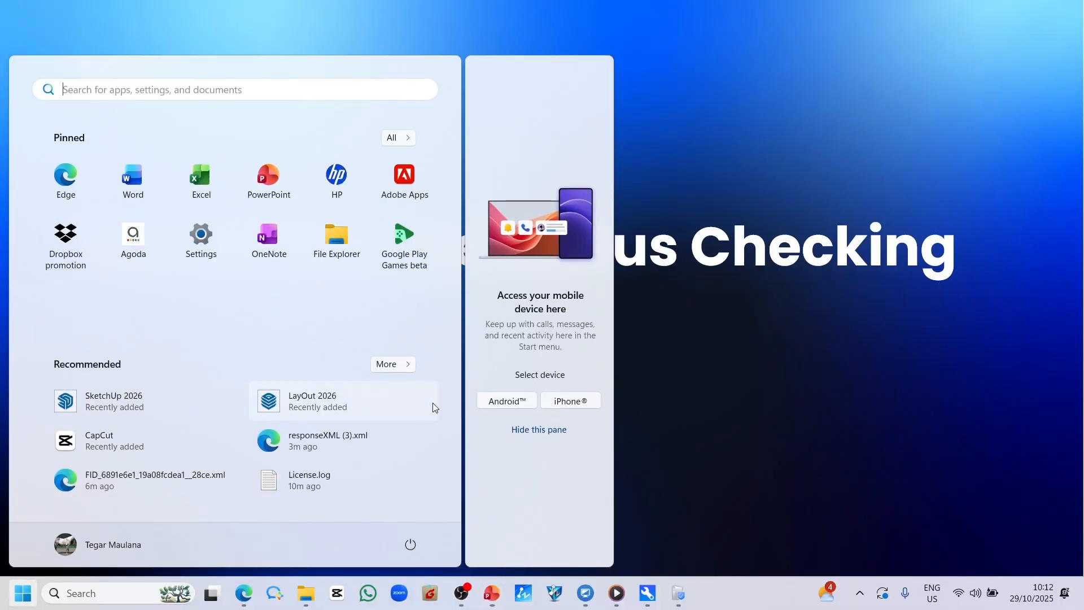
{"action": "left_click", "coordinate": [246, 593]}
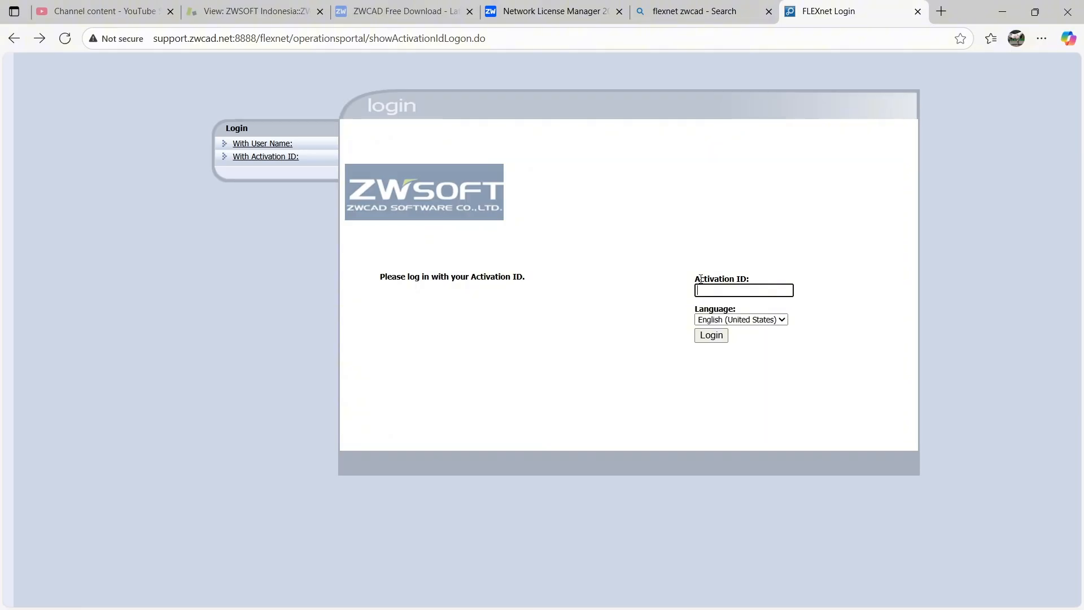
Log in with the activation ID and select the ZWCAD 26.0 entitlement line item showing 2 copies left
{"action": "key", "text": "ctrl+v"}
{"action": "left_click", "coordinate": [710, 335]}
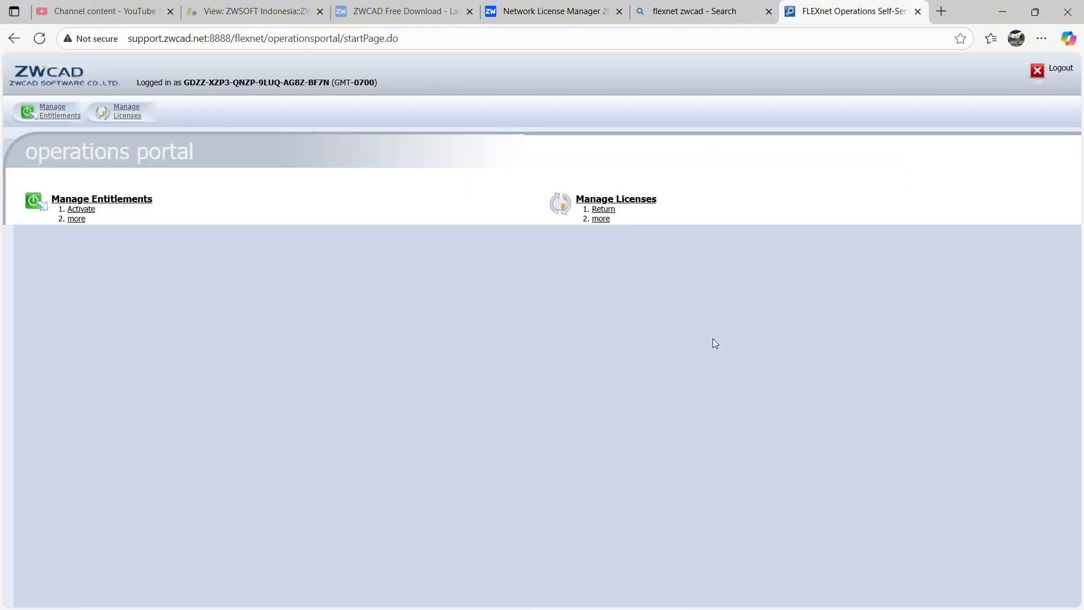
{"action": "left_click", "coordinate": [130, 198]}
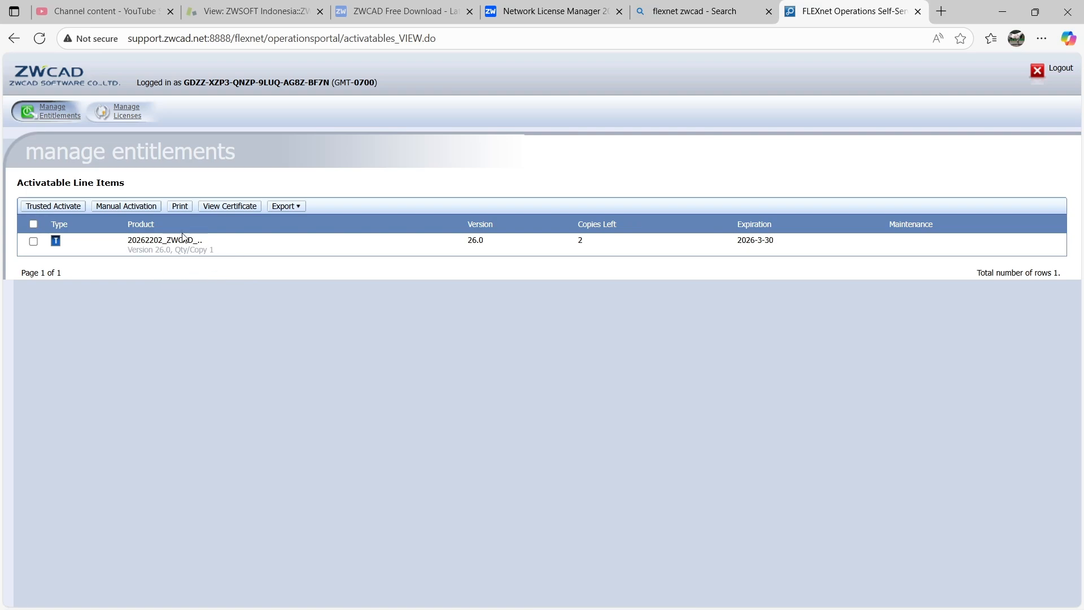
{"action": "left_click", "coordinate": [33, 241]}
{"action": "left_click", "coordinate": [180, 207]}
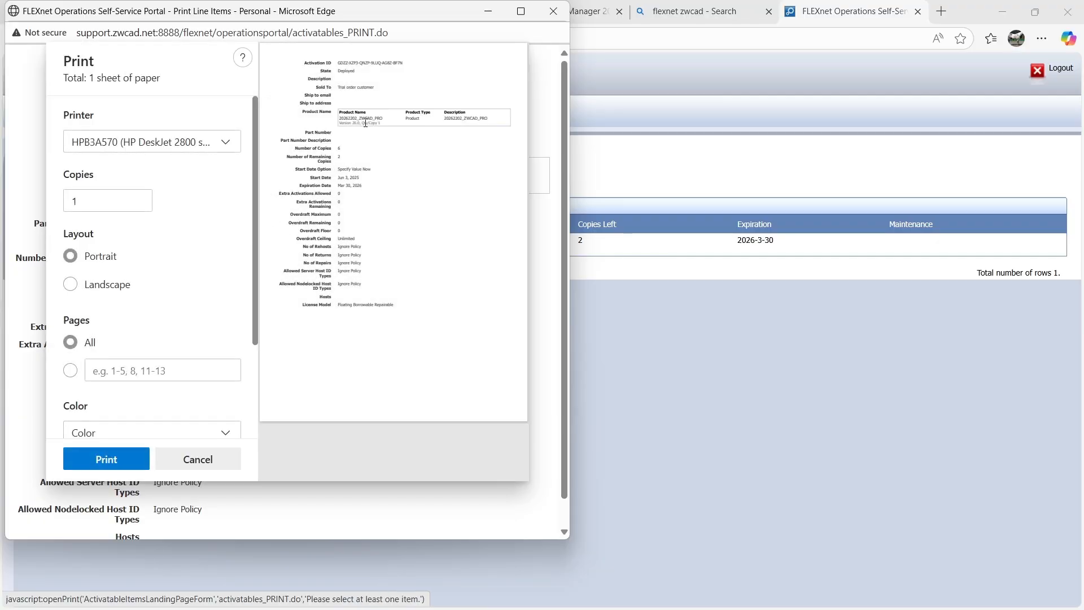
{"action": "scroll", "coordinate": [214, 215], "scroll_direction": "down", "scroll_amount": 3}
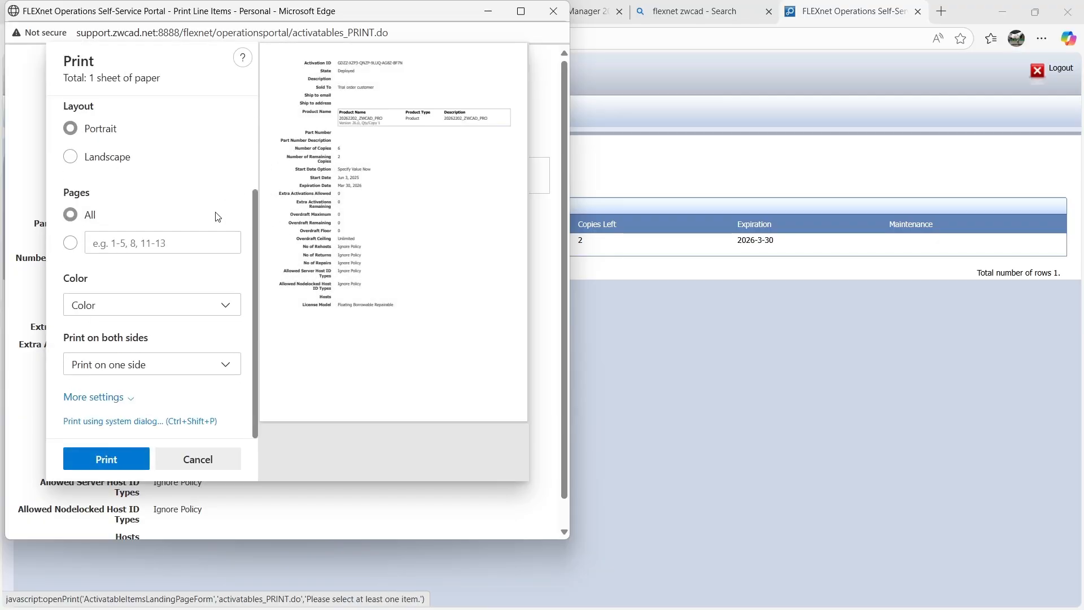
{"action": "left_click", "coordinate": [205, 458]}
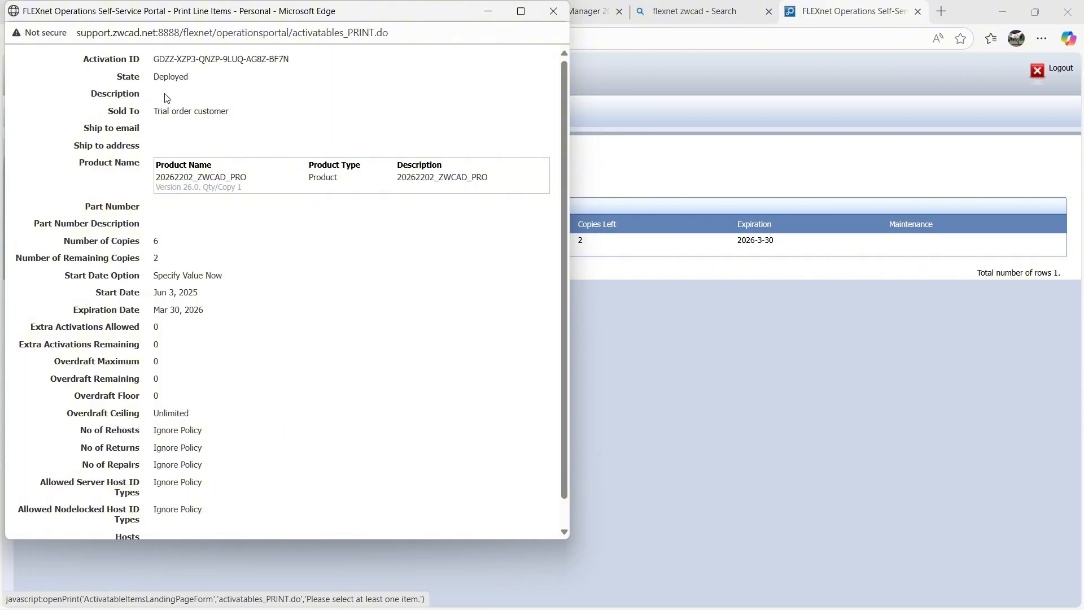
{"action": "left_click_drag", "start_coordinate": [156, 57], "coordinate": [300, 68]}
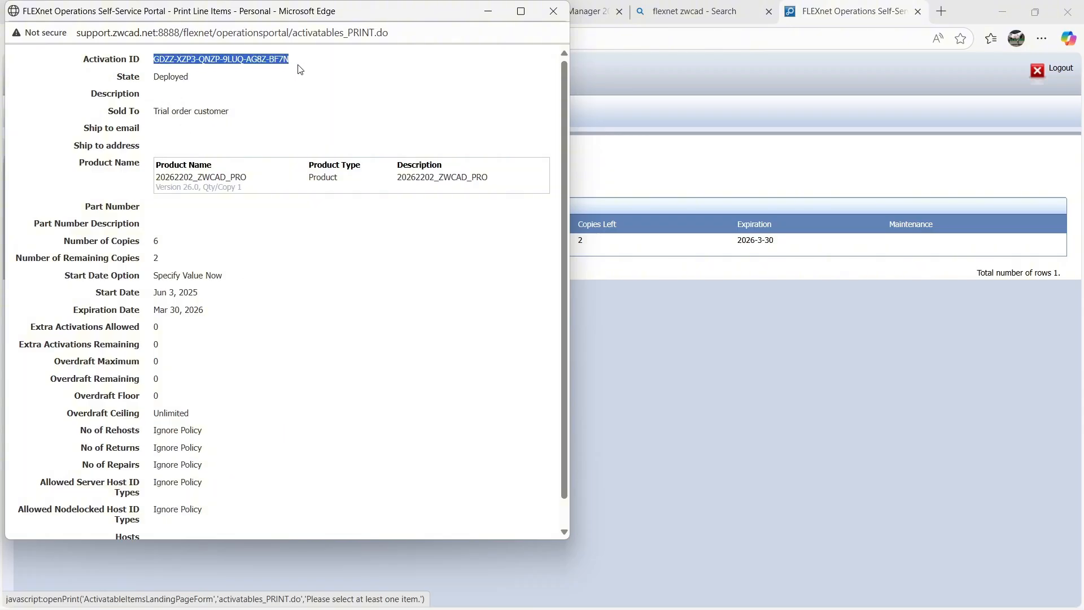
{"action": "left_click_drag", "start_coordinate": [153, 111], "coordinate": [258, 124]}
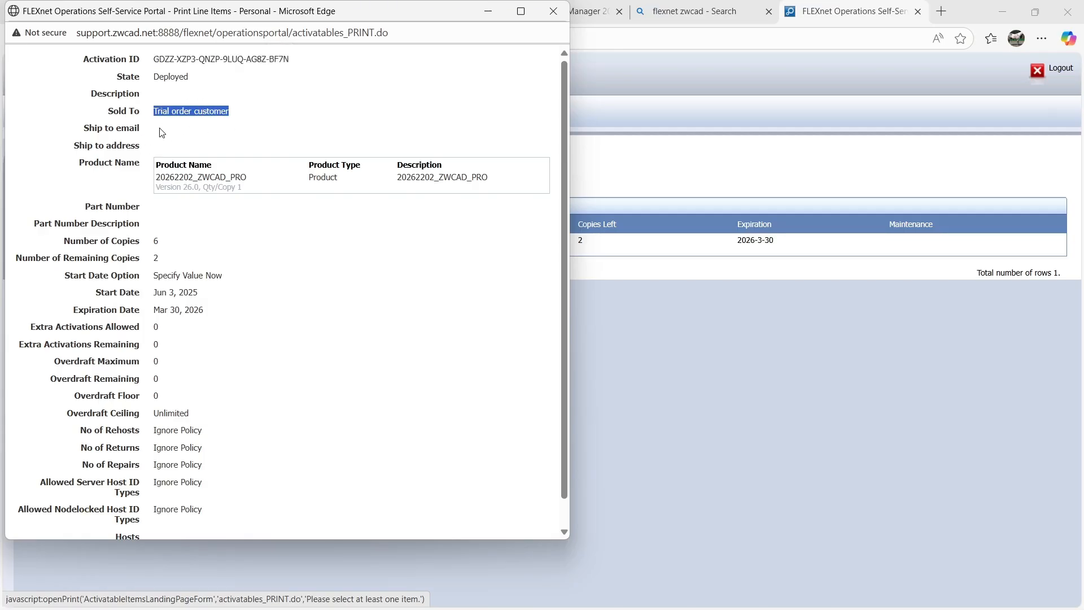
{"action": "left_click", "coordinate": [226, 163]}
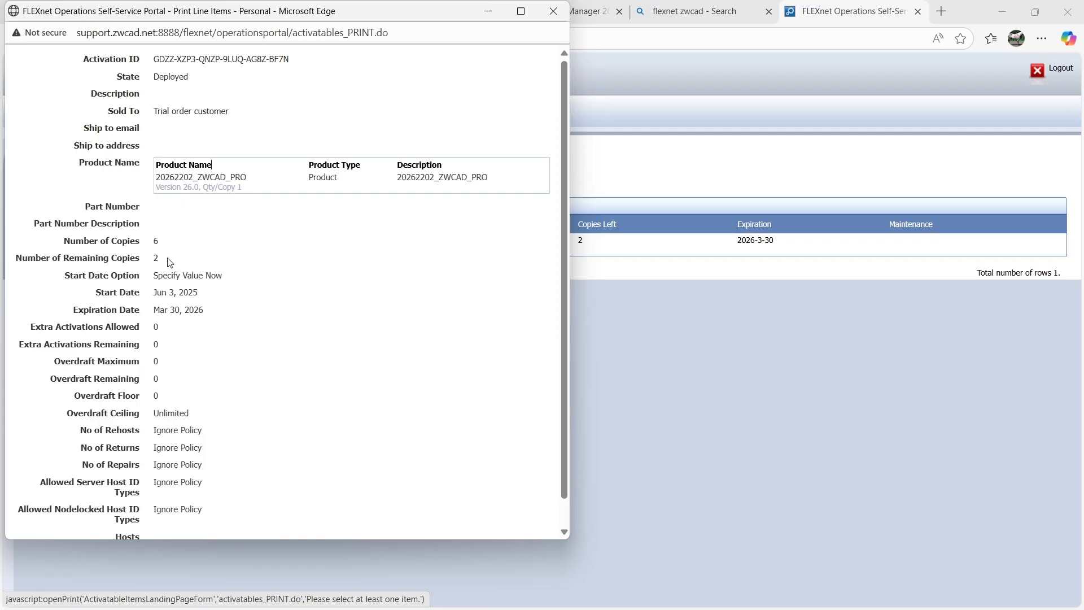
{"action": "scroll", "coordinate": [168, 264], "scroll_direction": "down", "scroll_amount": 1}
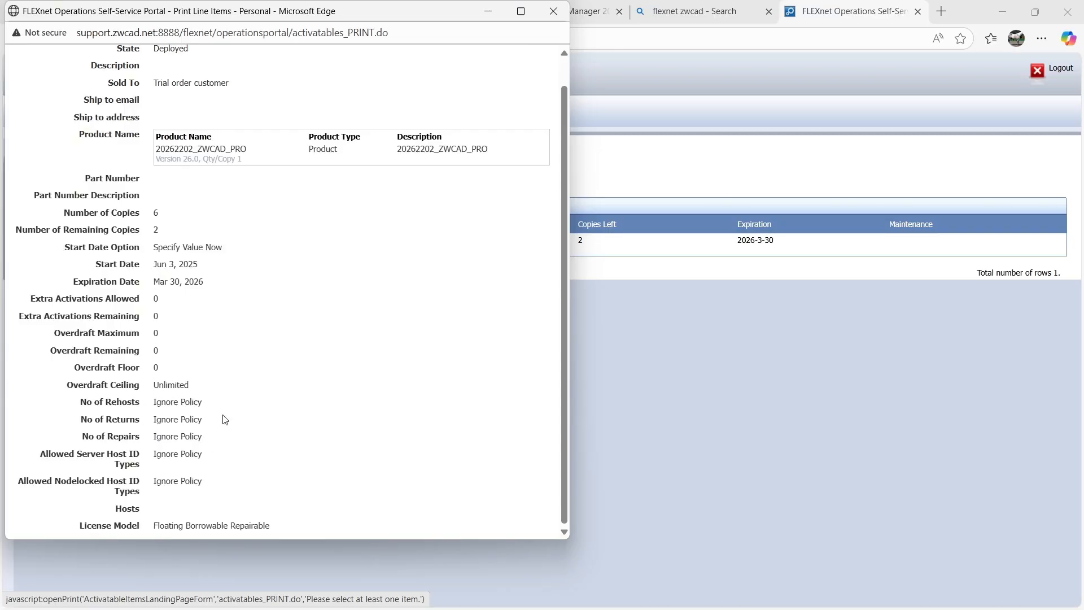
{"action": "scroll", "coordinate": [251, 352], "scroll_direction": "up", "scroll_amount": 1}
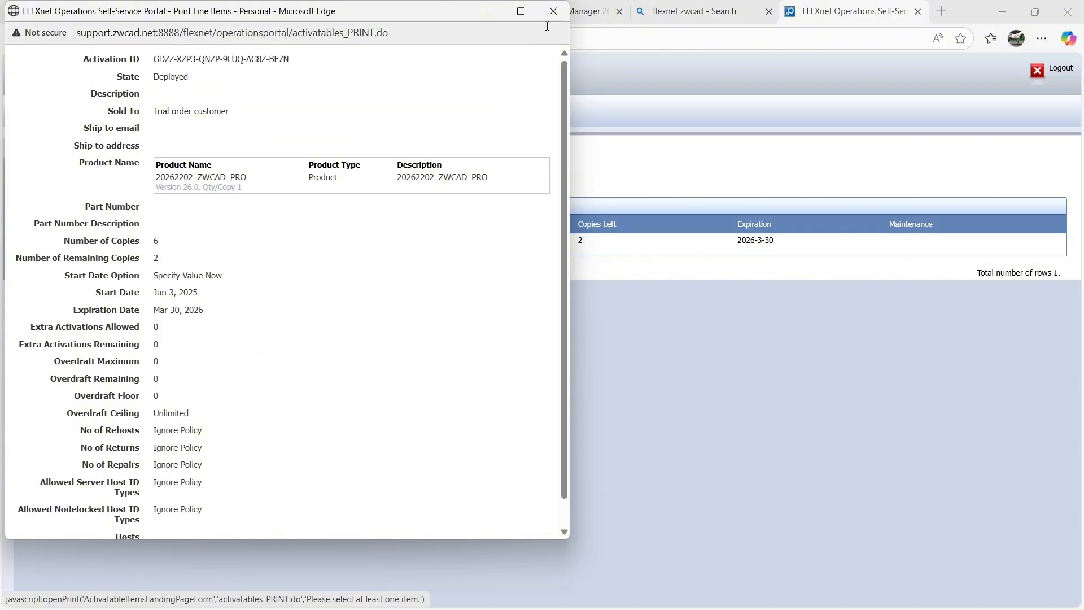
{"action": "left_click", "coordinate": [553, 11]}
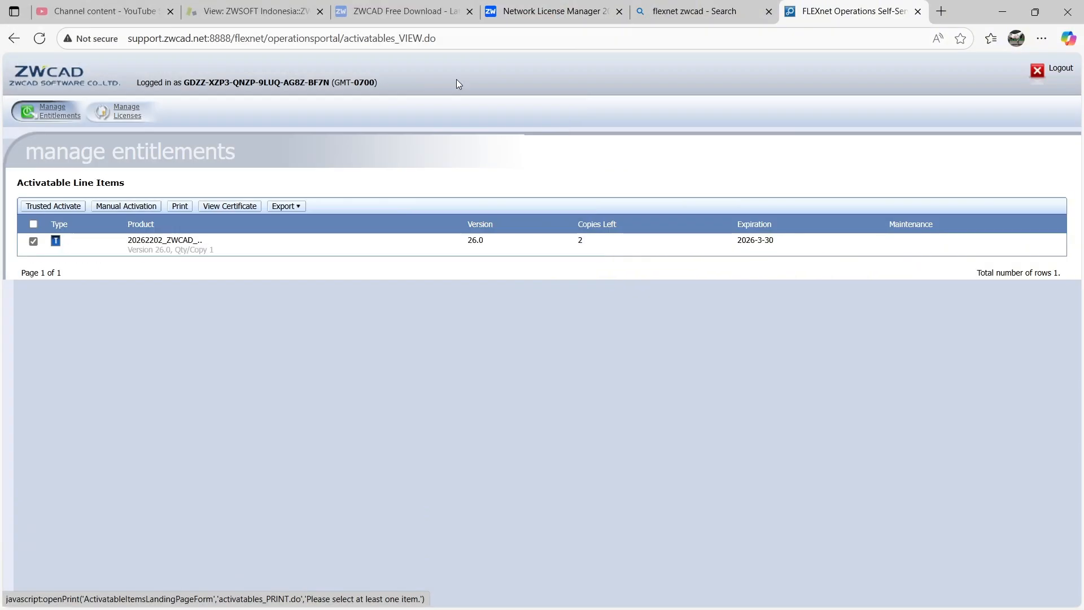
Review the printable details of the count-4 ZWCAD 26.0 fulfillment under Manage Licenses, then close them
{"action": "left_click", "coordinate": [129, 114]}
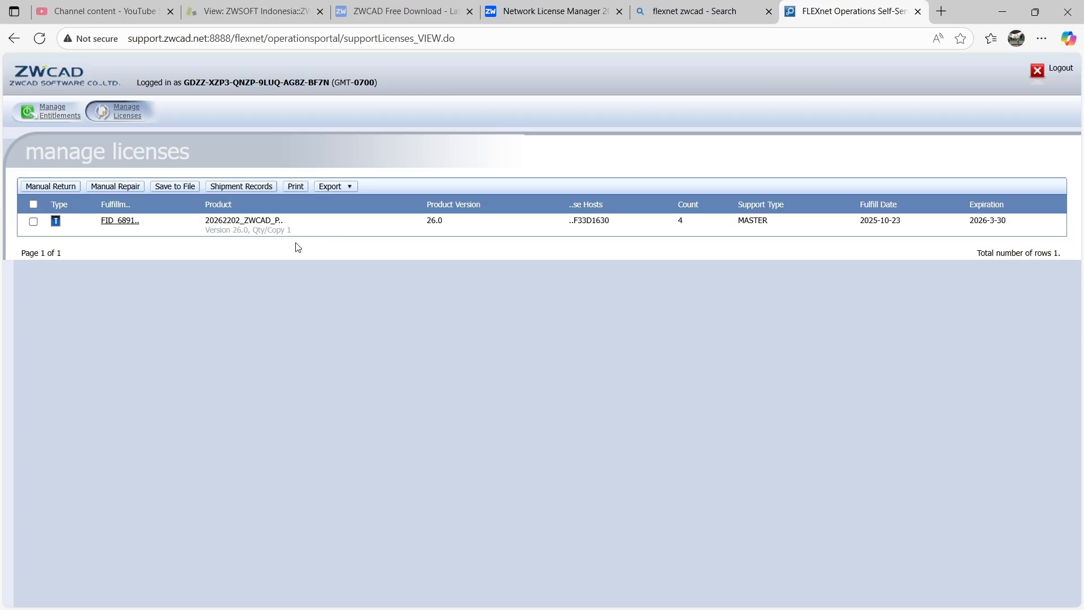
{"action": "left_click", "coordinate": [33, 221]}
{"action": "left_click", "coordinate": [294, 186]}
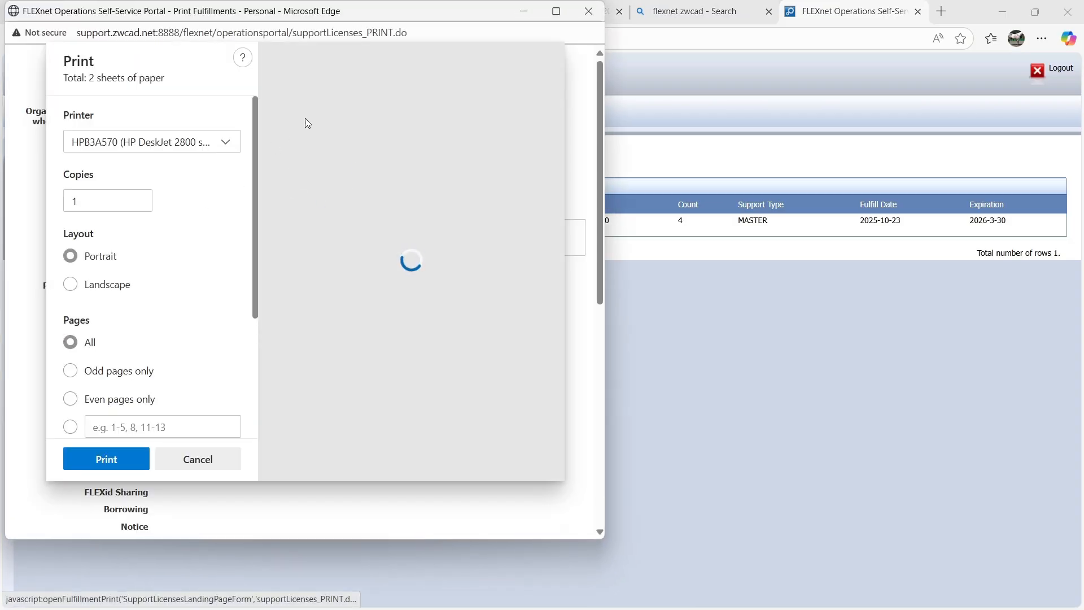
{"action": "left_click", "coordinate": [200, 459]}
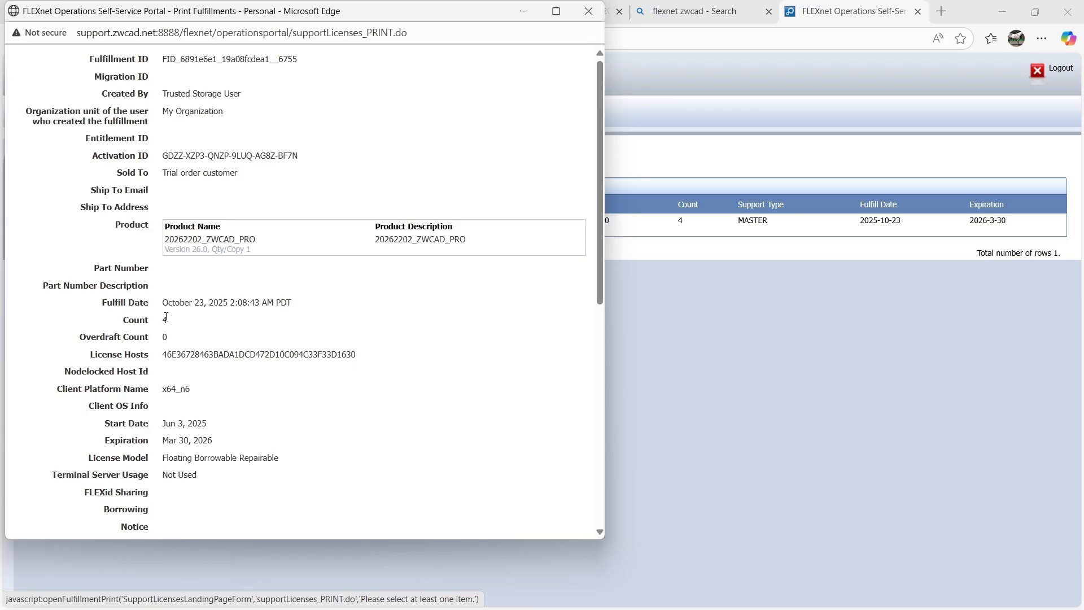
{"action": "scroll", "coordinate": [166, 317], "scroll_direction": "down", "scroll_amount": 8}
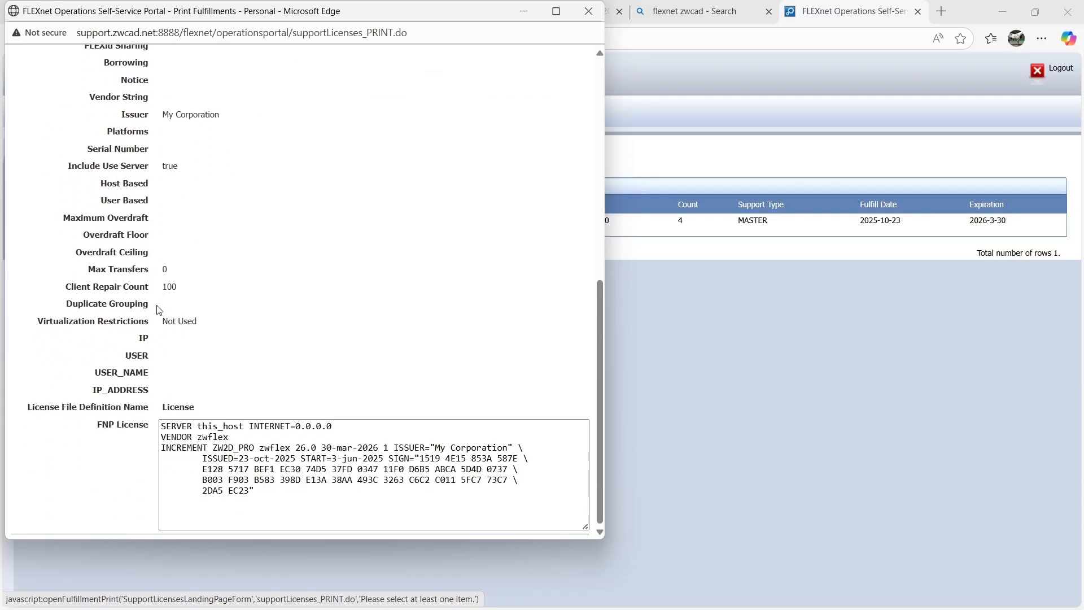
{"action": "scroll", "coordinate": [159, 310], "scroll_direction": "up", "scroll_amount": 9}
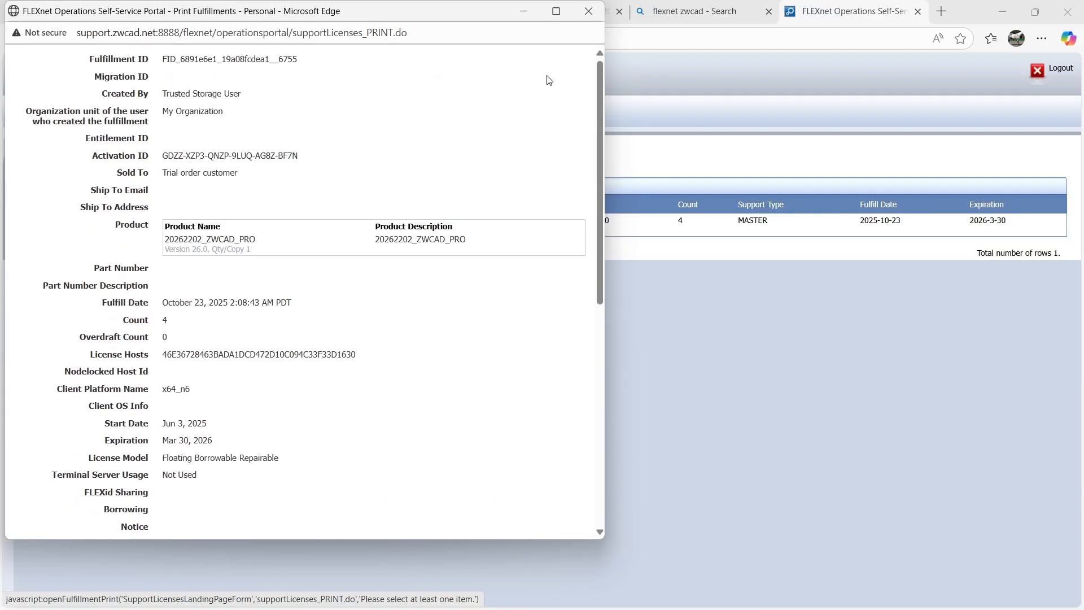
{"action": "left_click", "coordinate": [590, 21]}
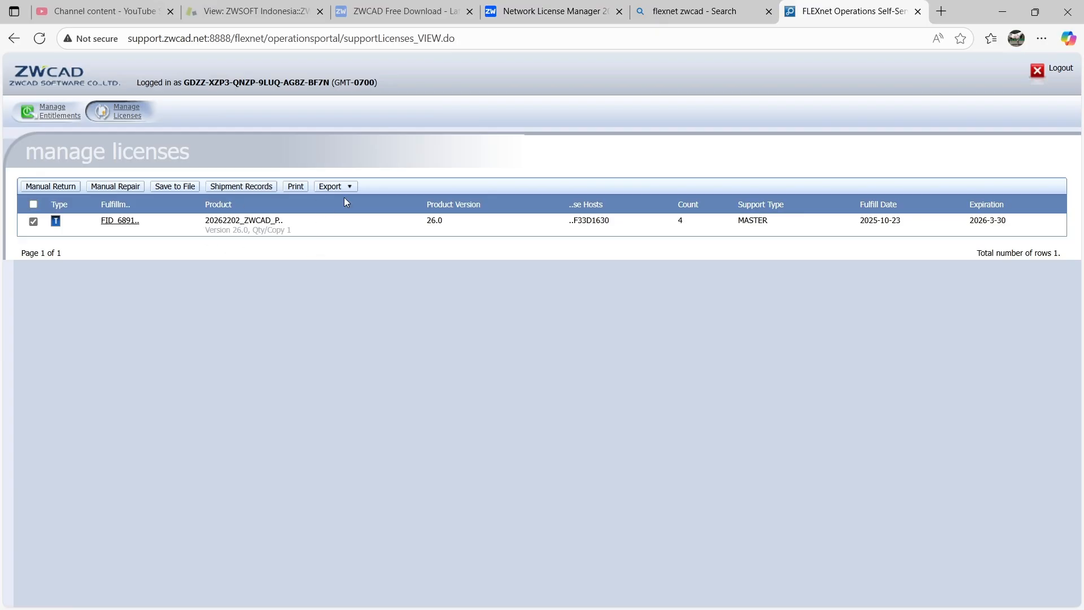